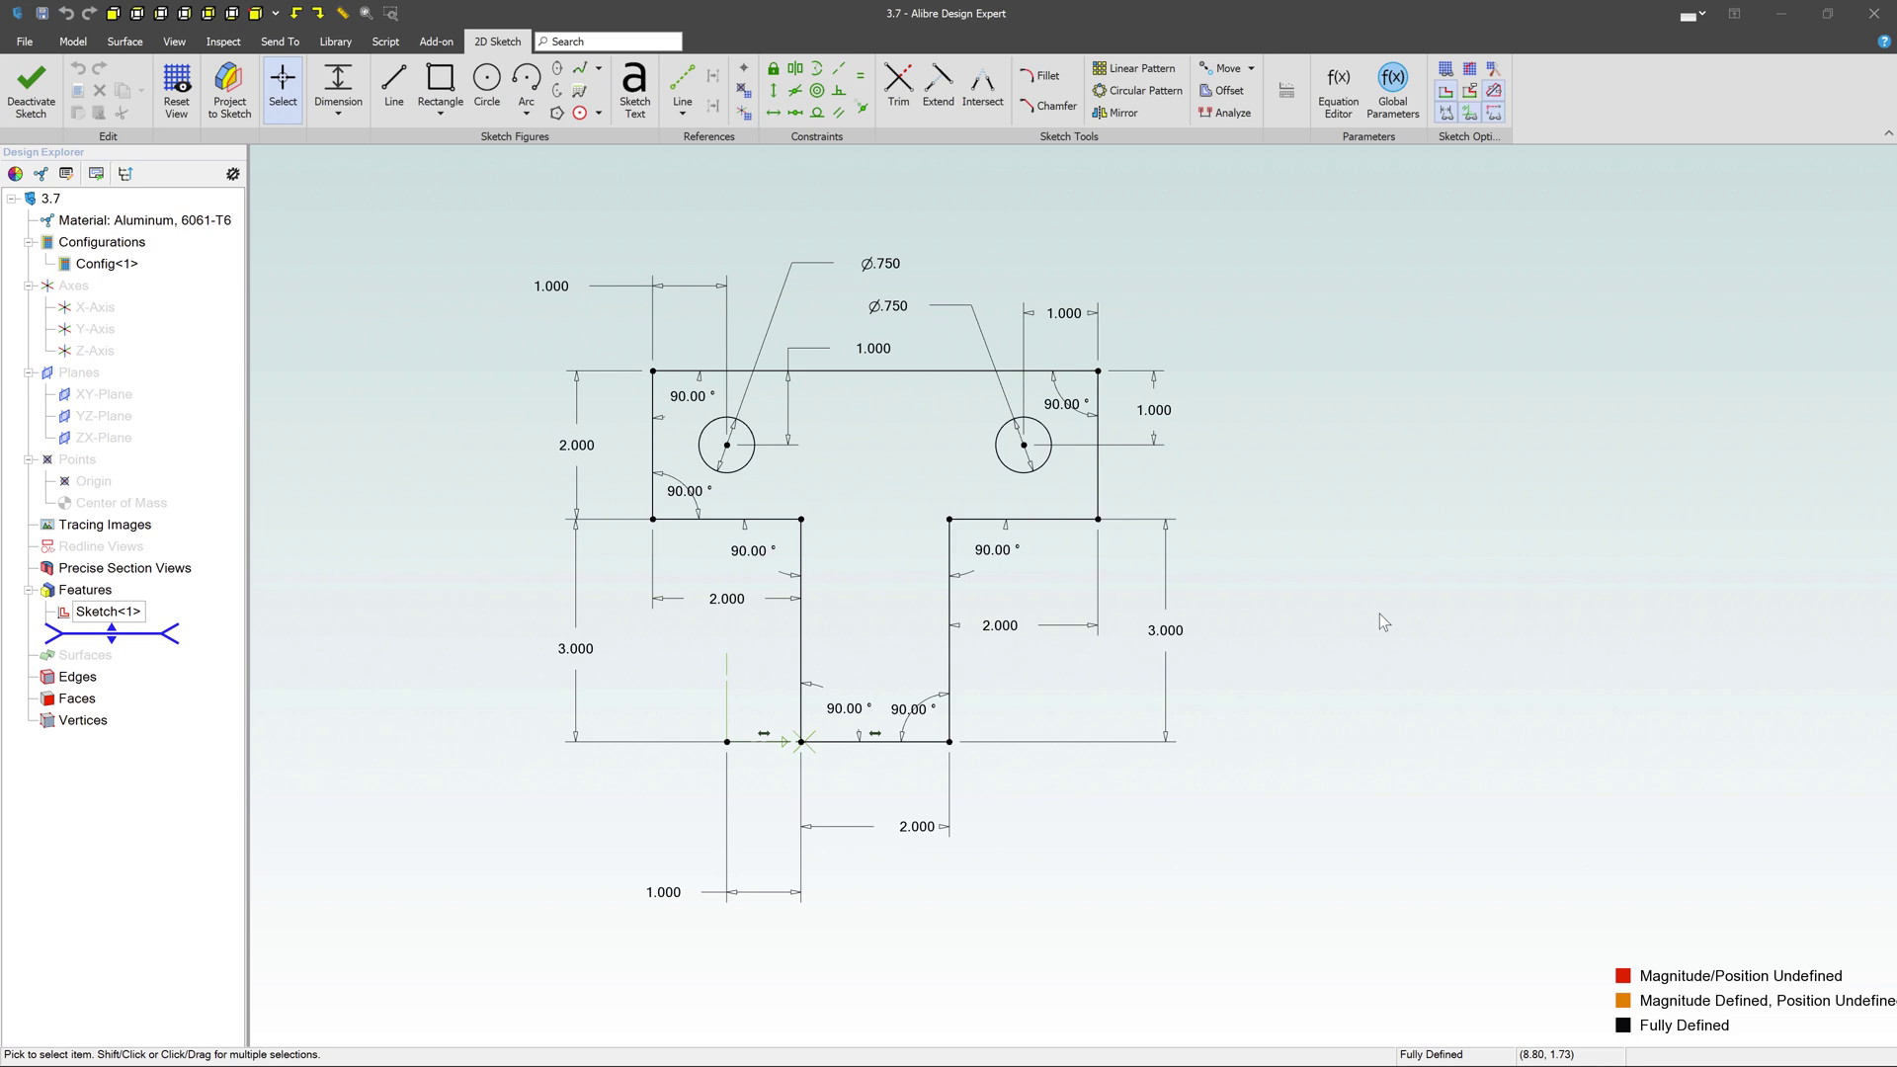
Delete the 3.000 height dimension on the left side of the T-shaped profile's stem.
click(949, 667)
click(736, 601)
click(587, 652)
key(Delete)
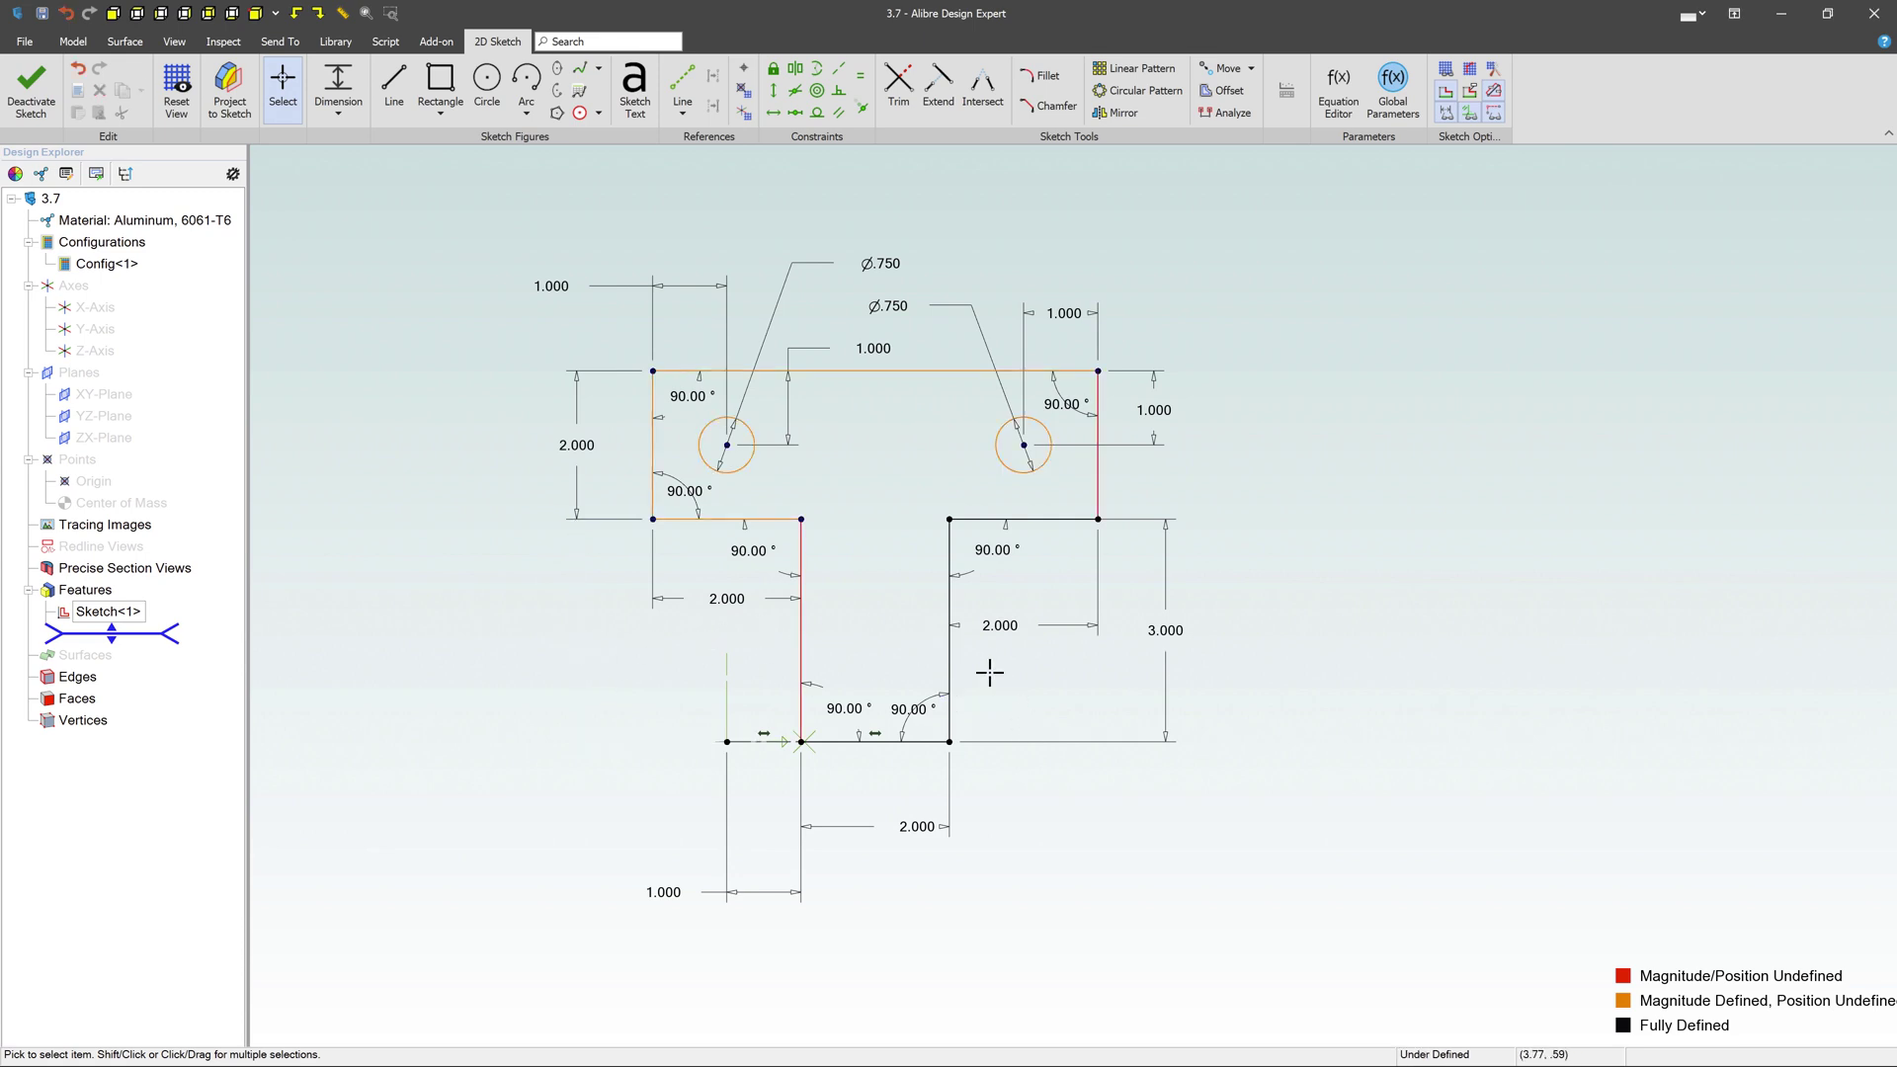
Make the two vertical stem edges equal in length and move the right-hand height dimension slightly farther from the profile.
click(950, 600)
click(801, 584)
click(862, 542)
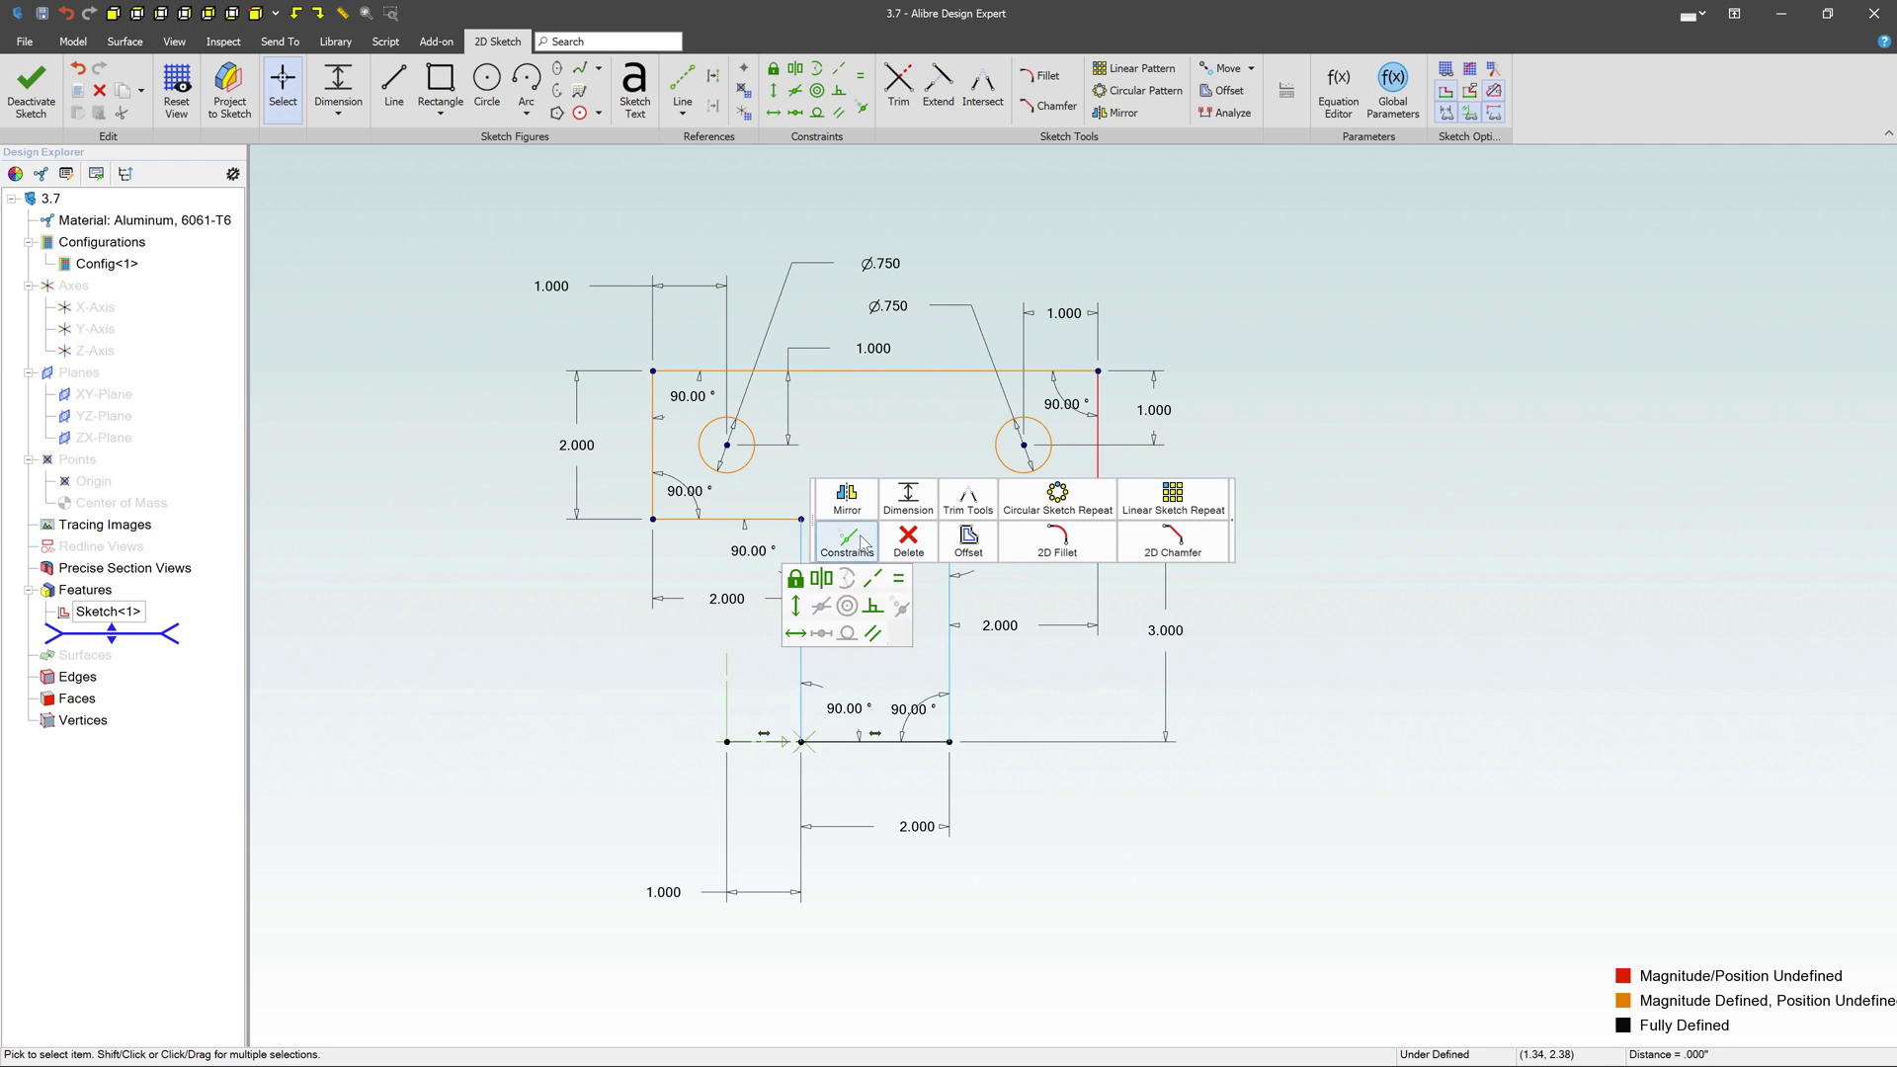
click(898, 578)
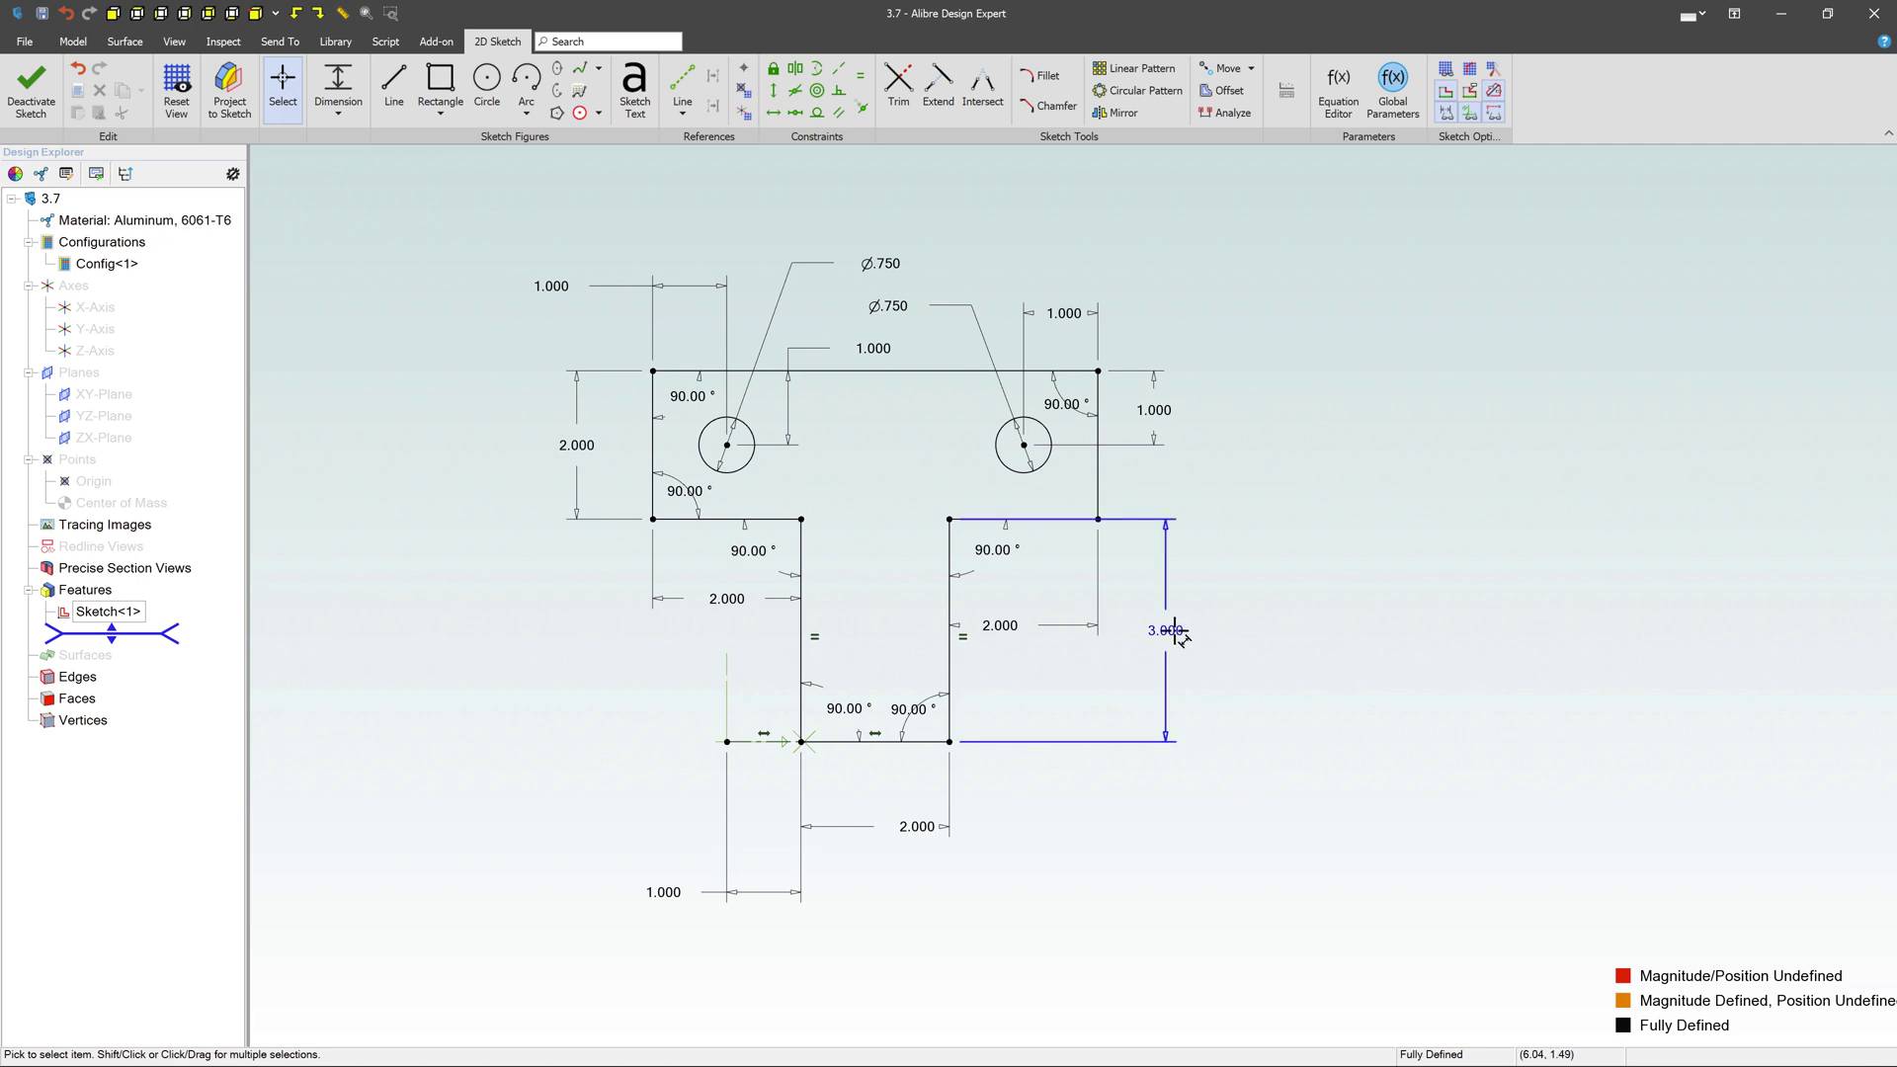
drag(1185, 639, 1198, 640)
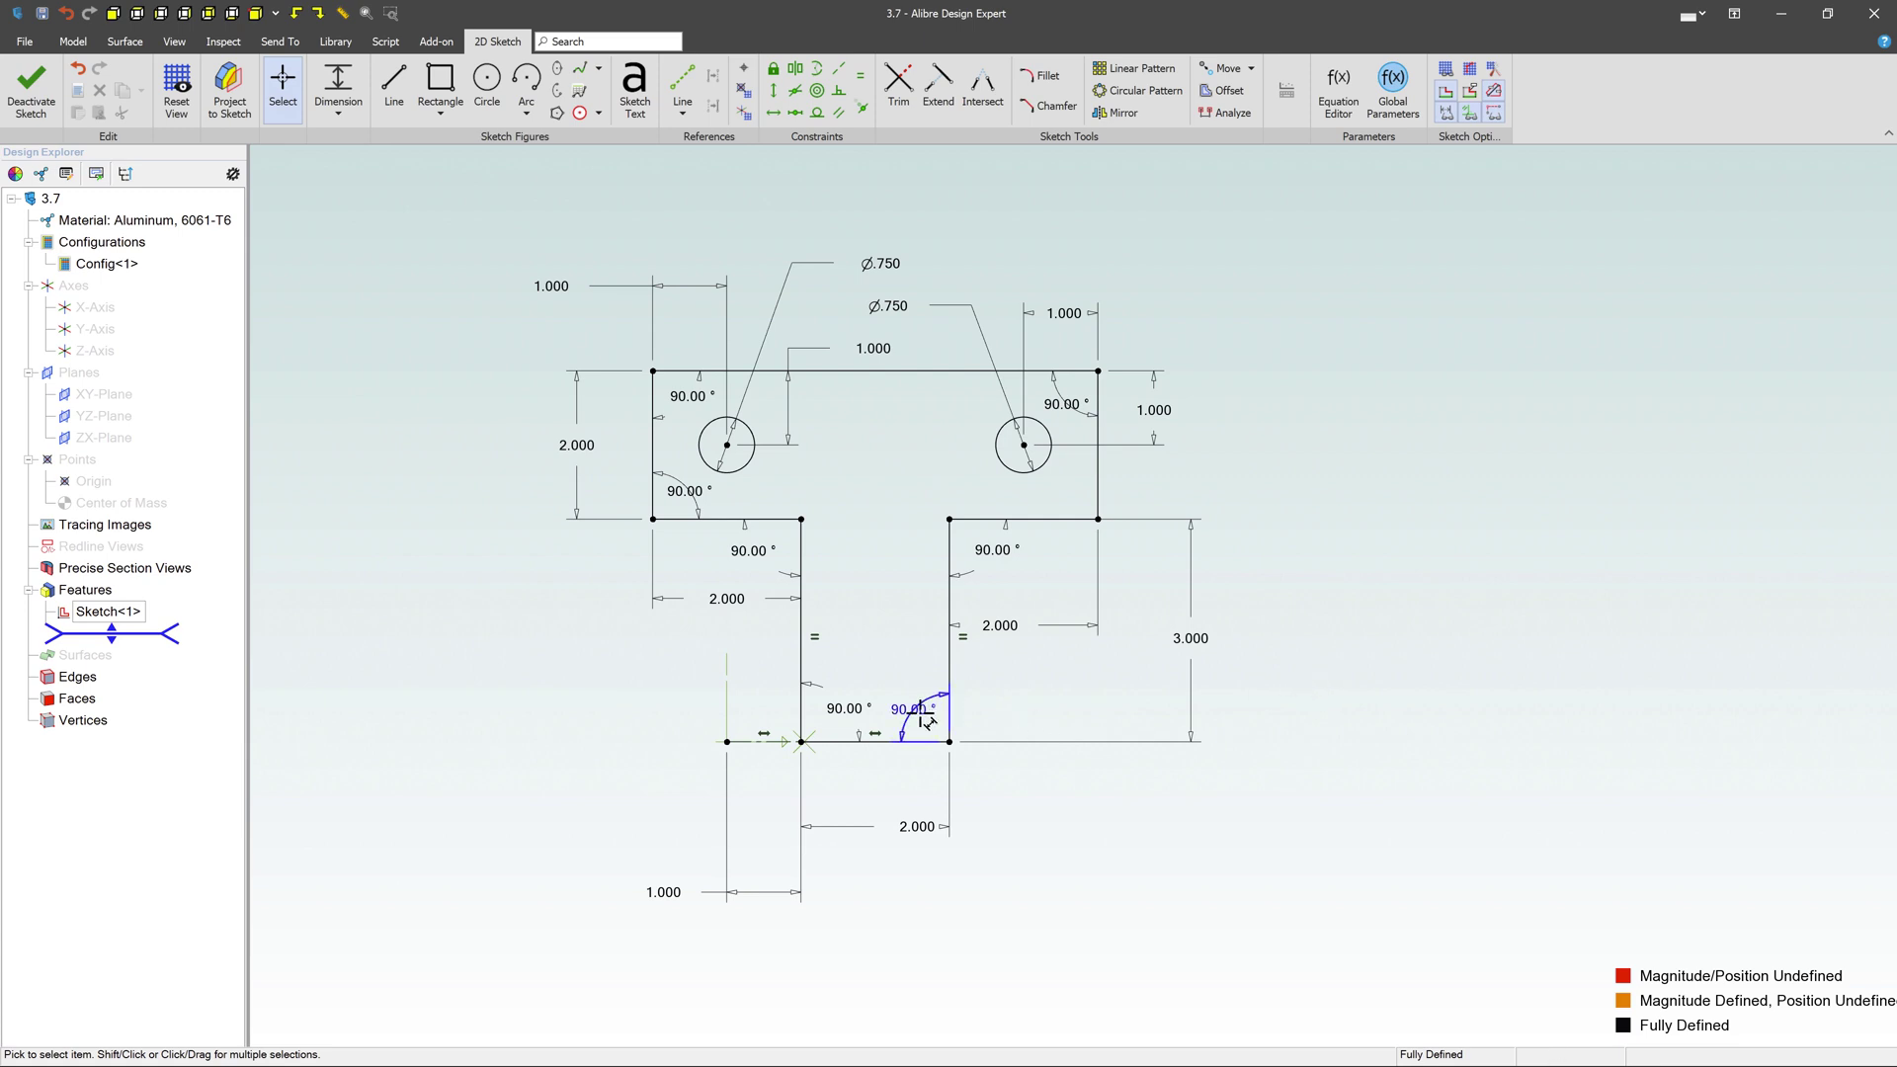
Replace the 90° dimension at the stem's lower right corner with a perpendicular constraint between the bottom and right edges.
click(916, 713)
key(Delete)
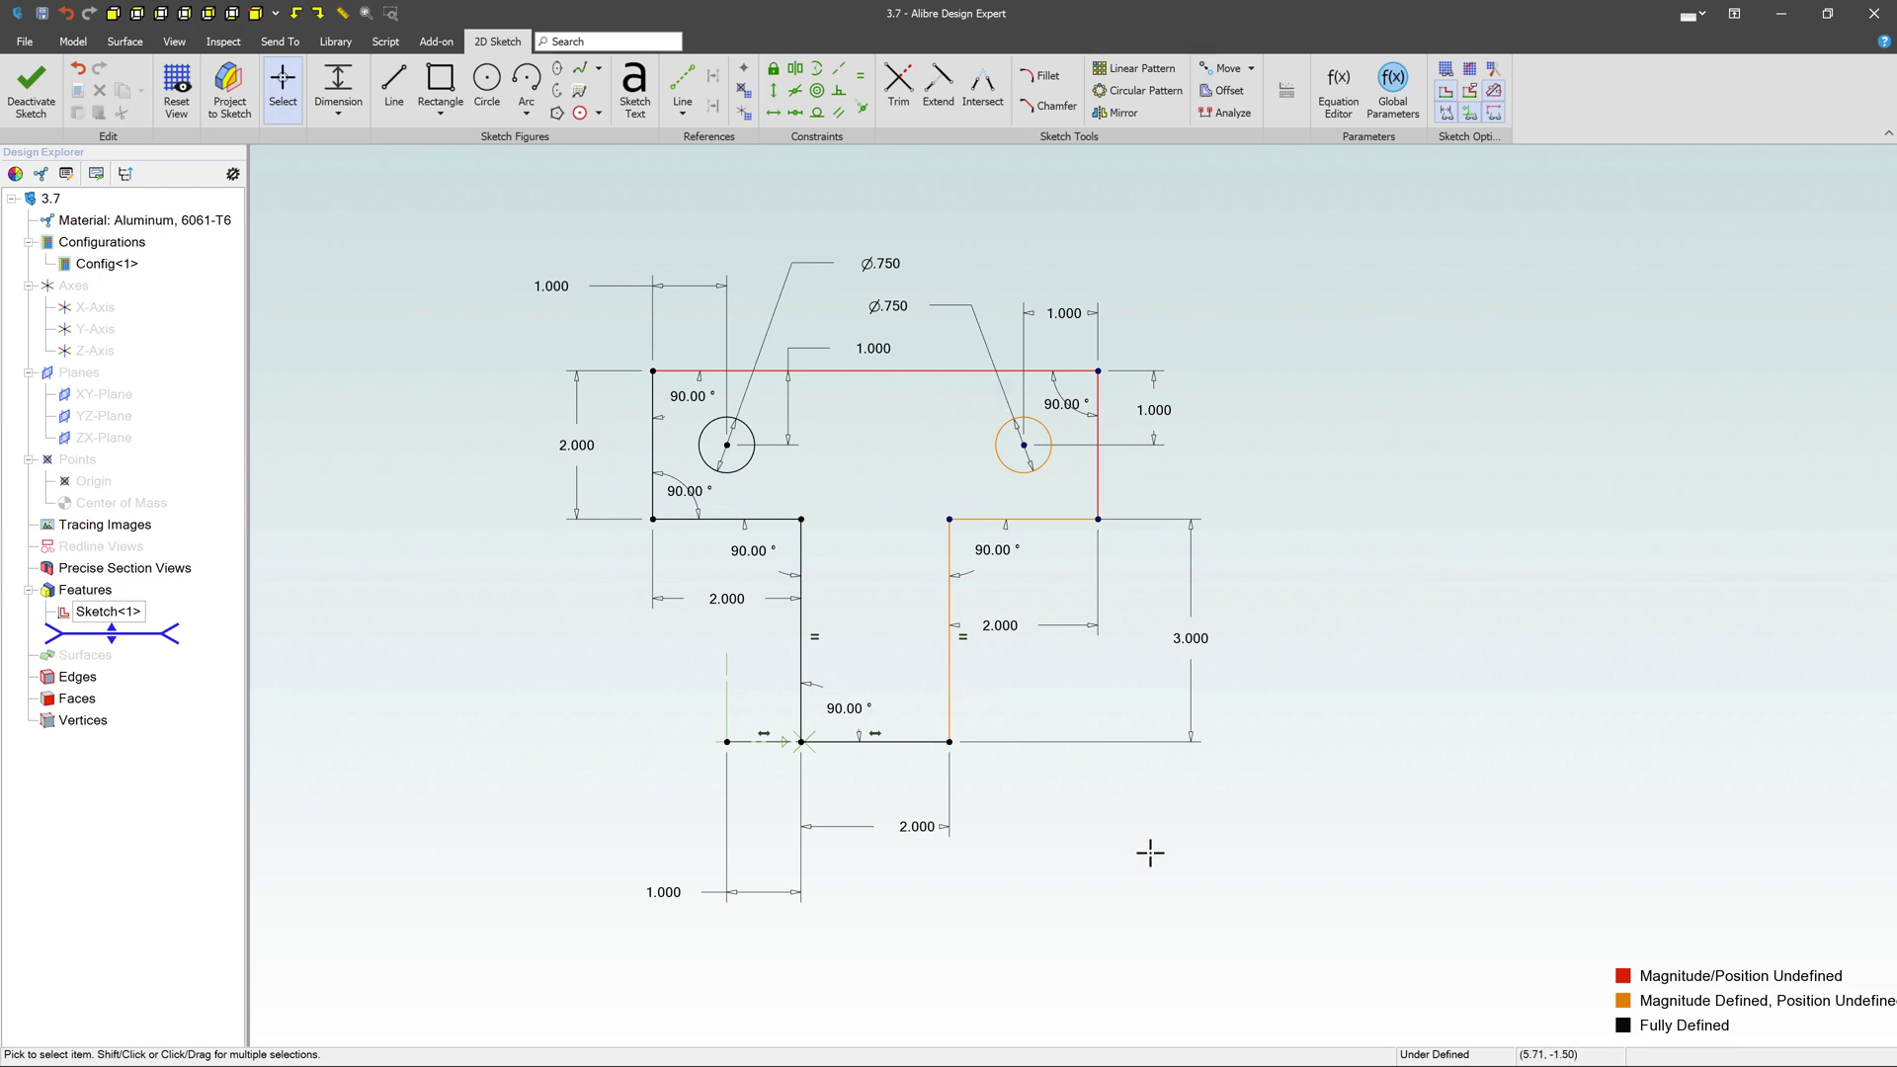
click(909, 741)
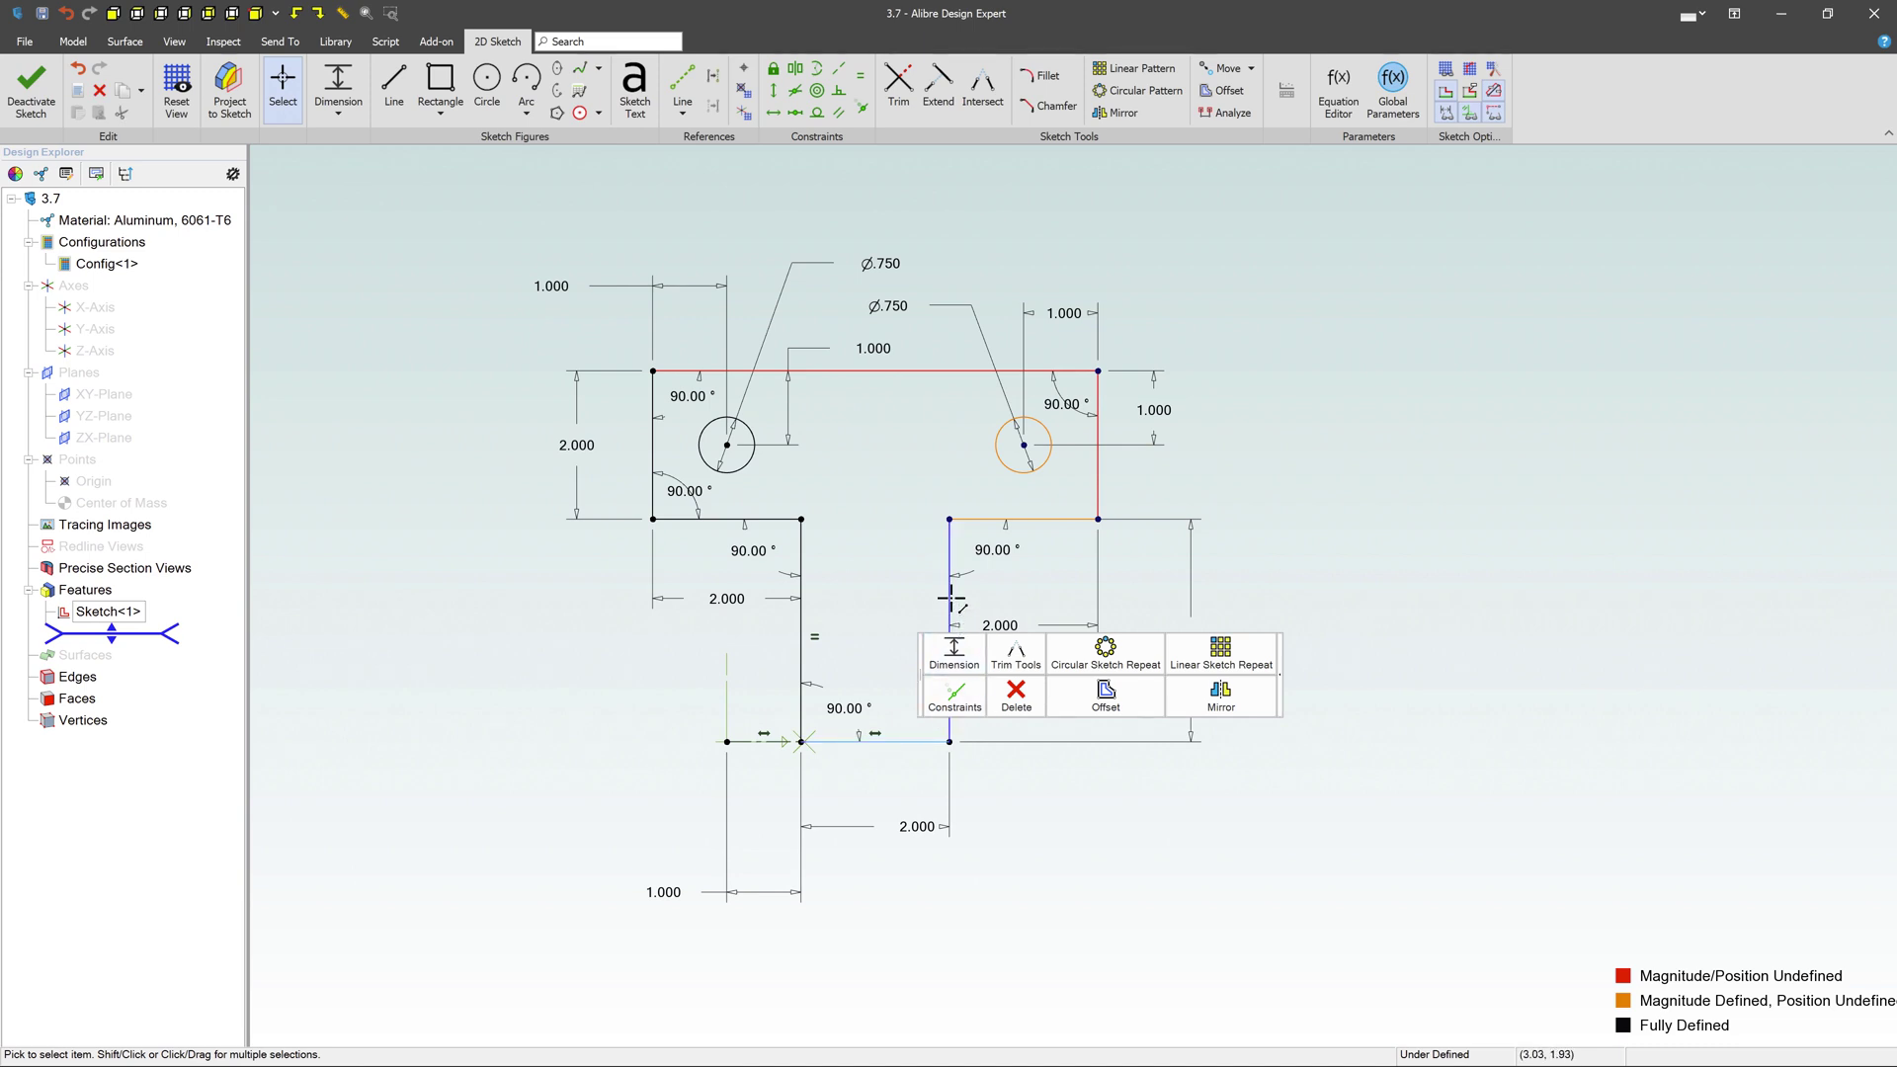
shift+click(951, 590)
click(996, 554)
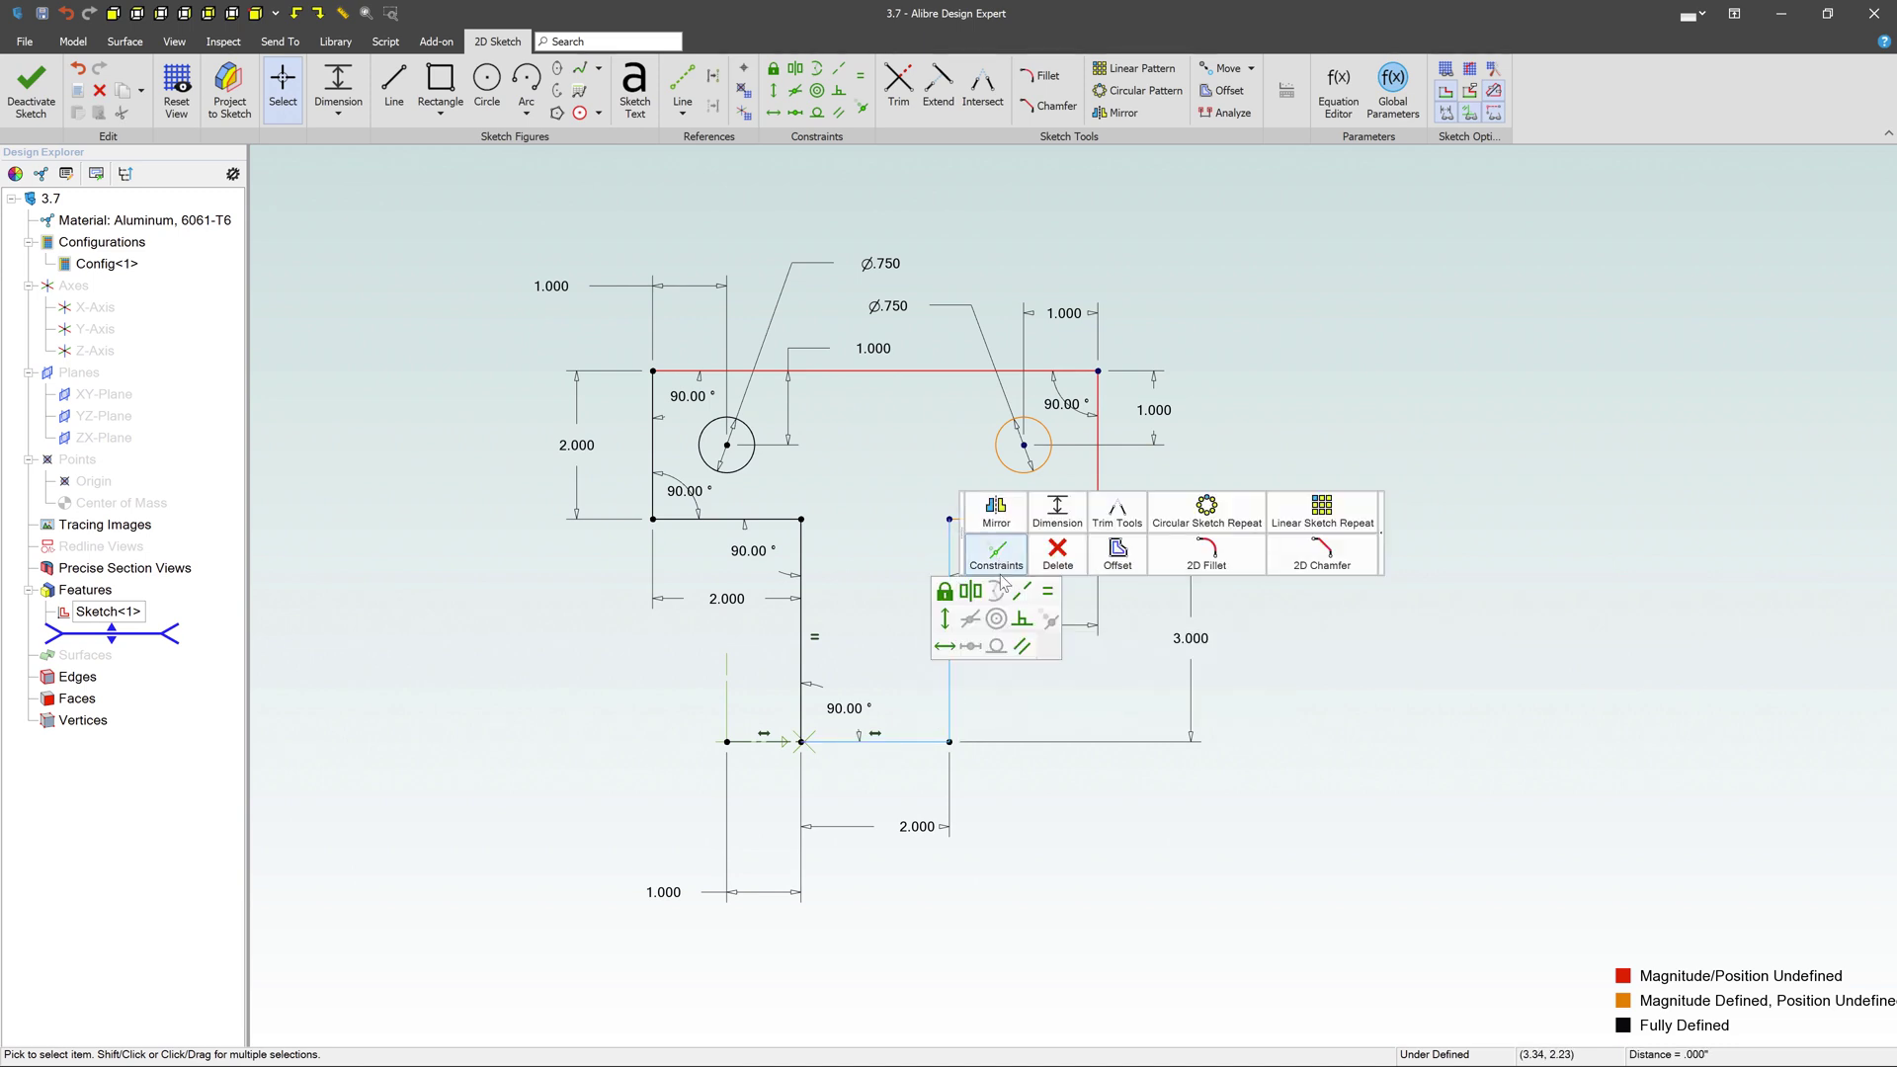
click(1023, 619)
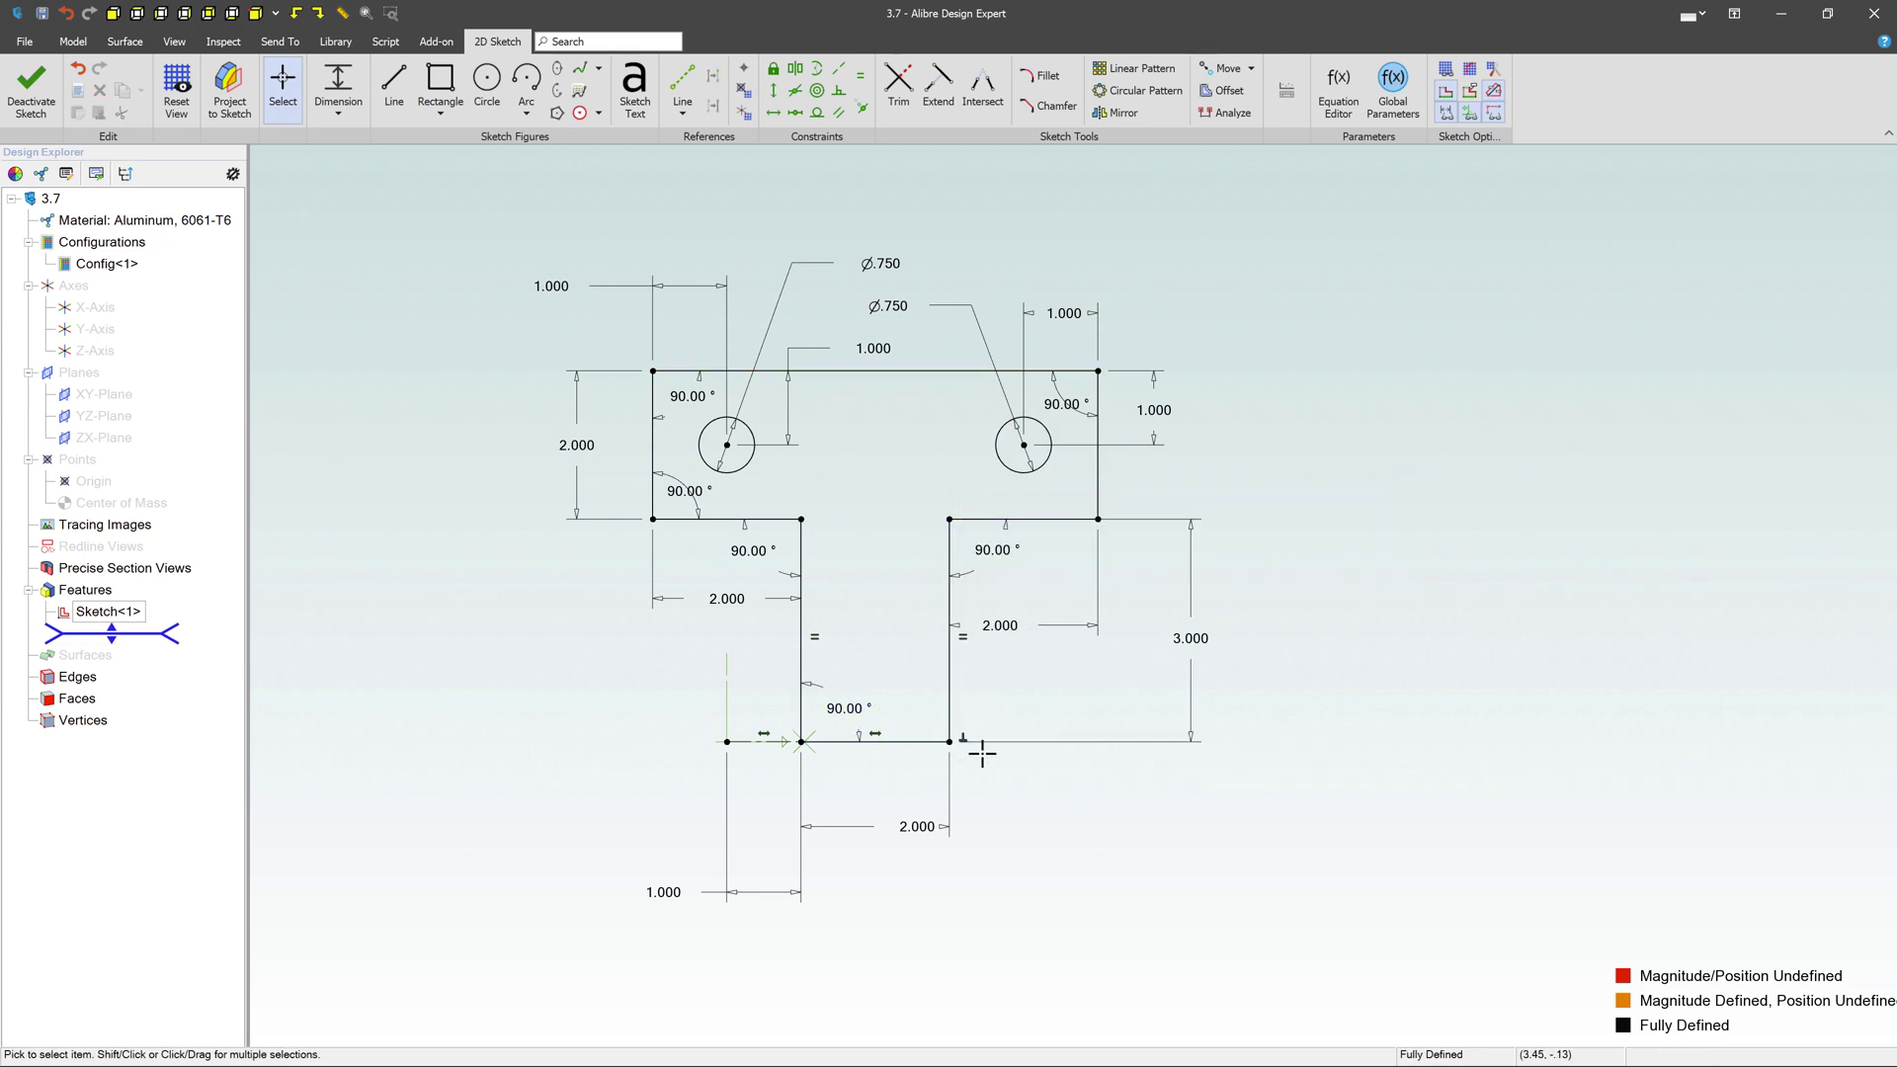
Replace the 90° dimension at the stem's lower left corner with a perpendicular constraint between the left and bottom edges.
click(846, 707)
key(Delete)
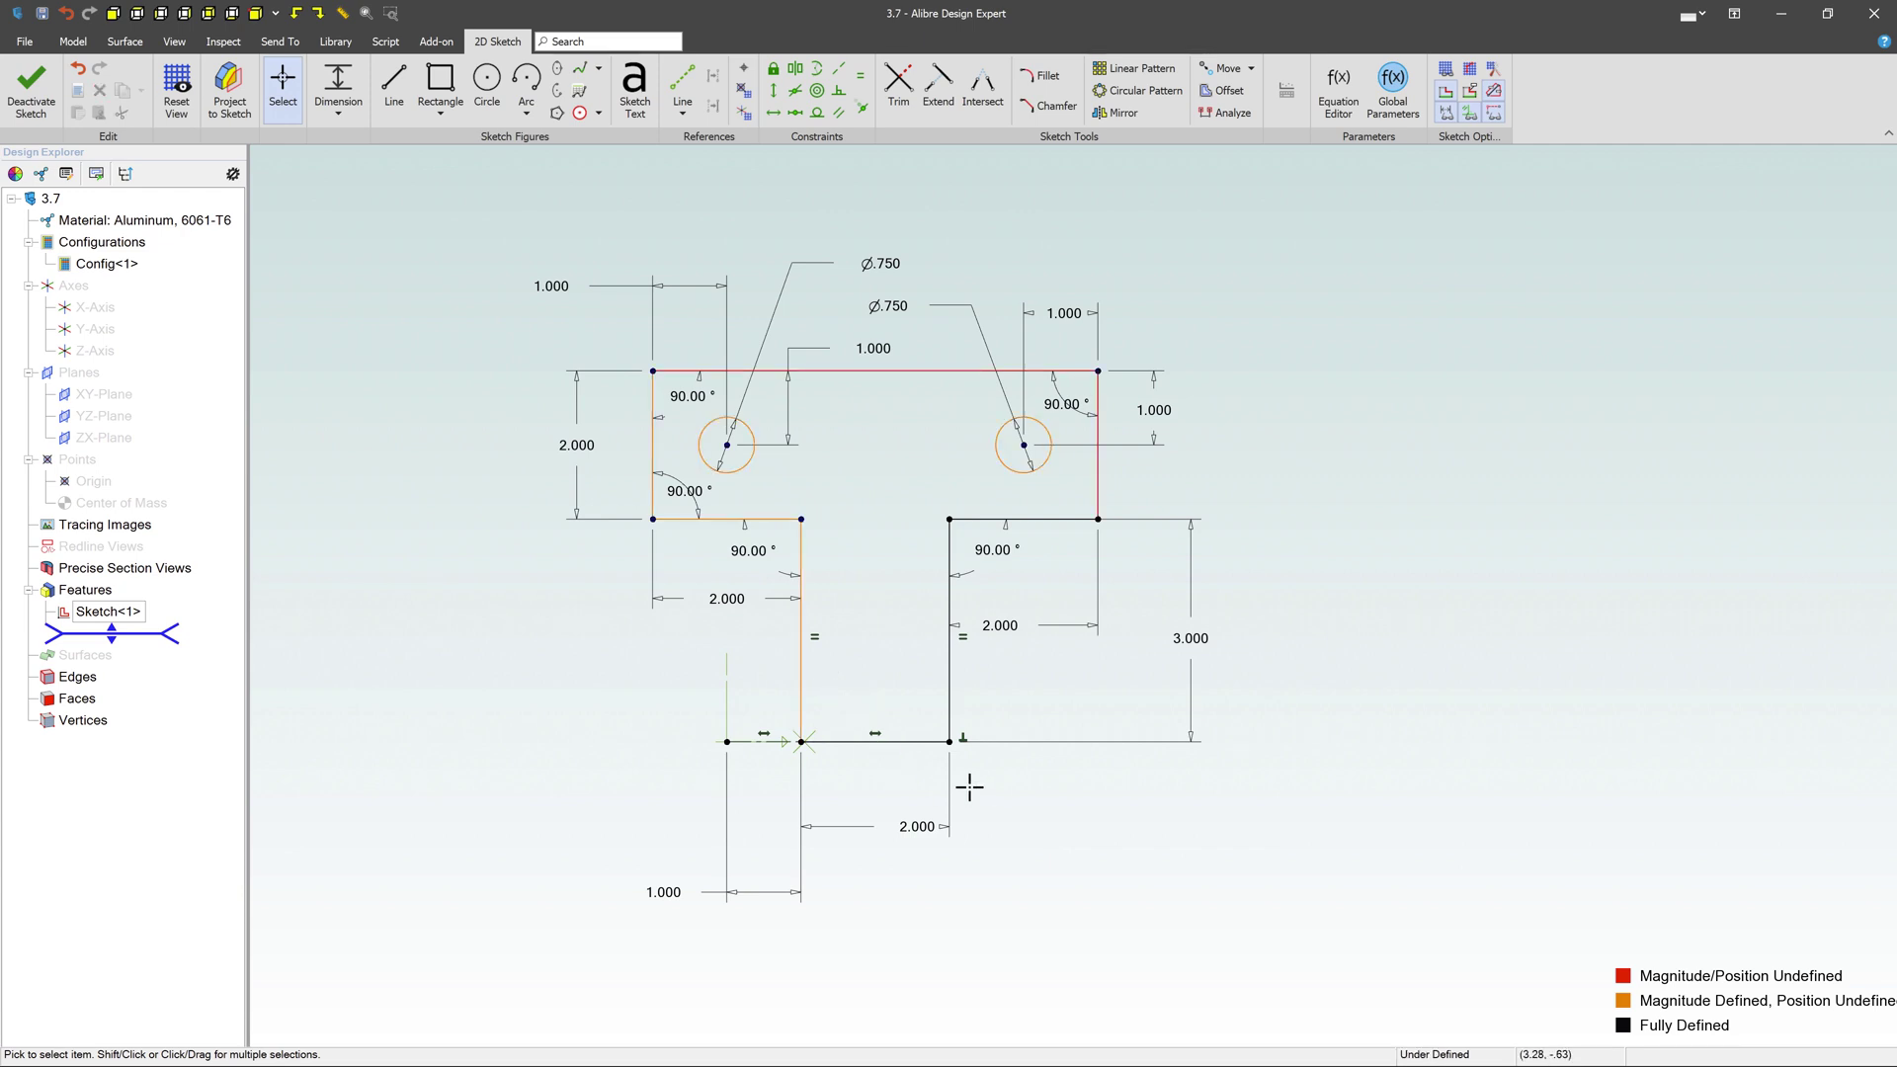
click(801, 671)
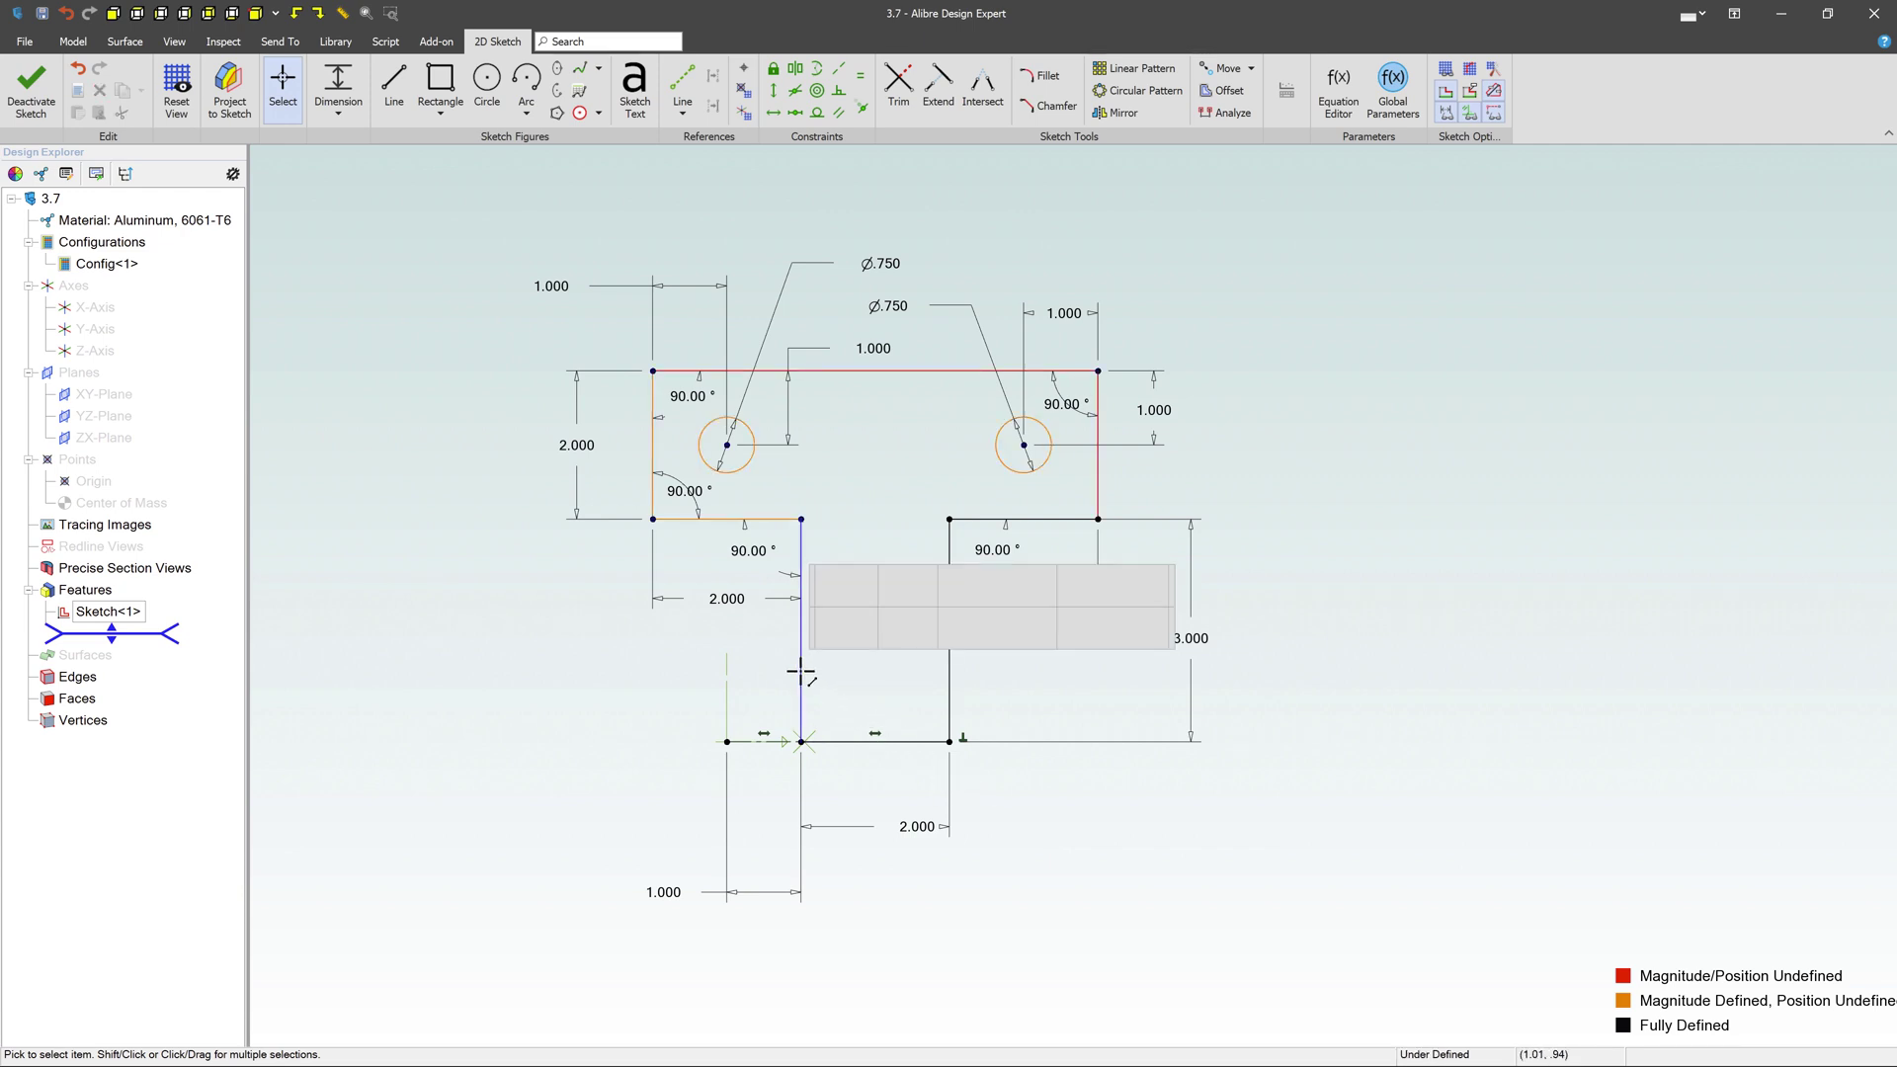
shift+click(873, 741)
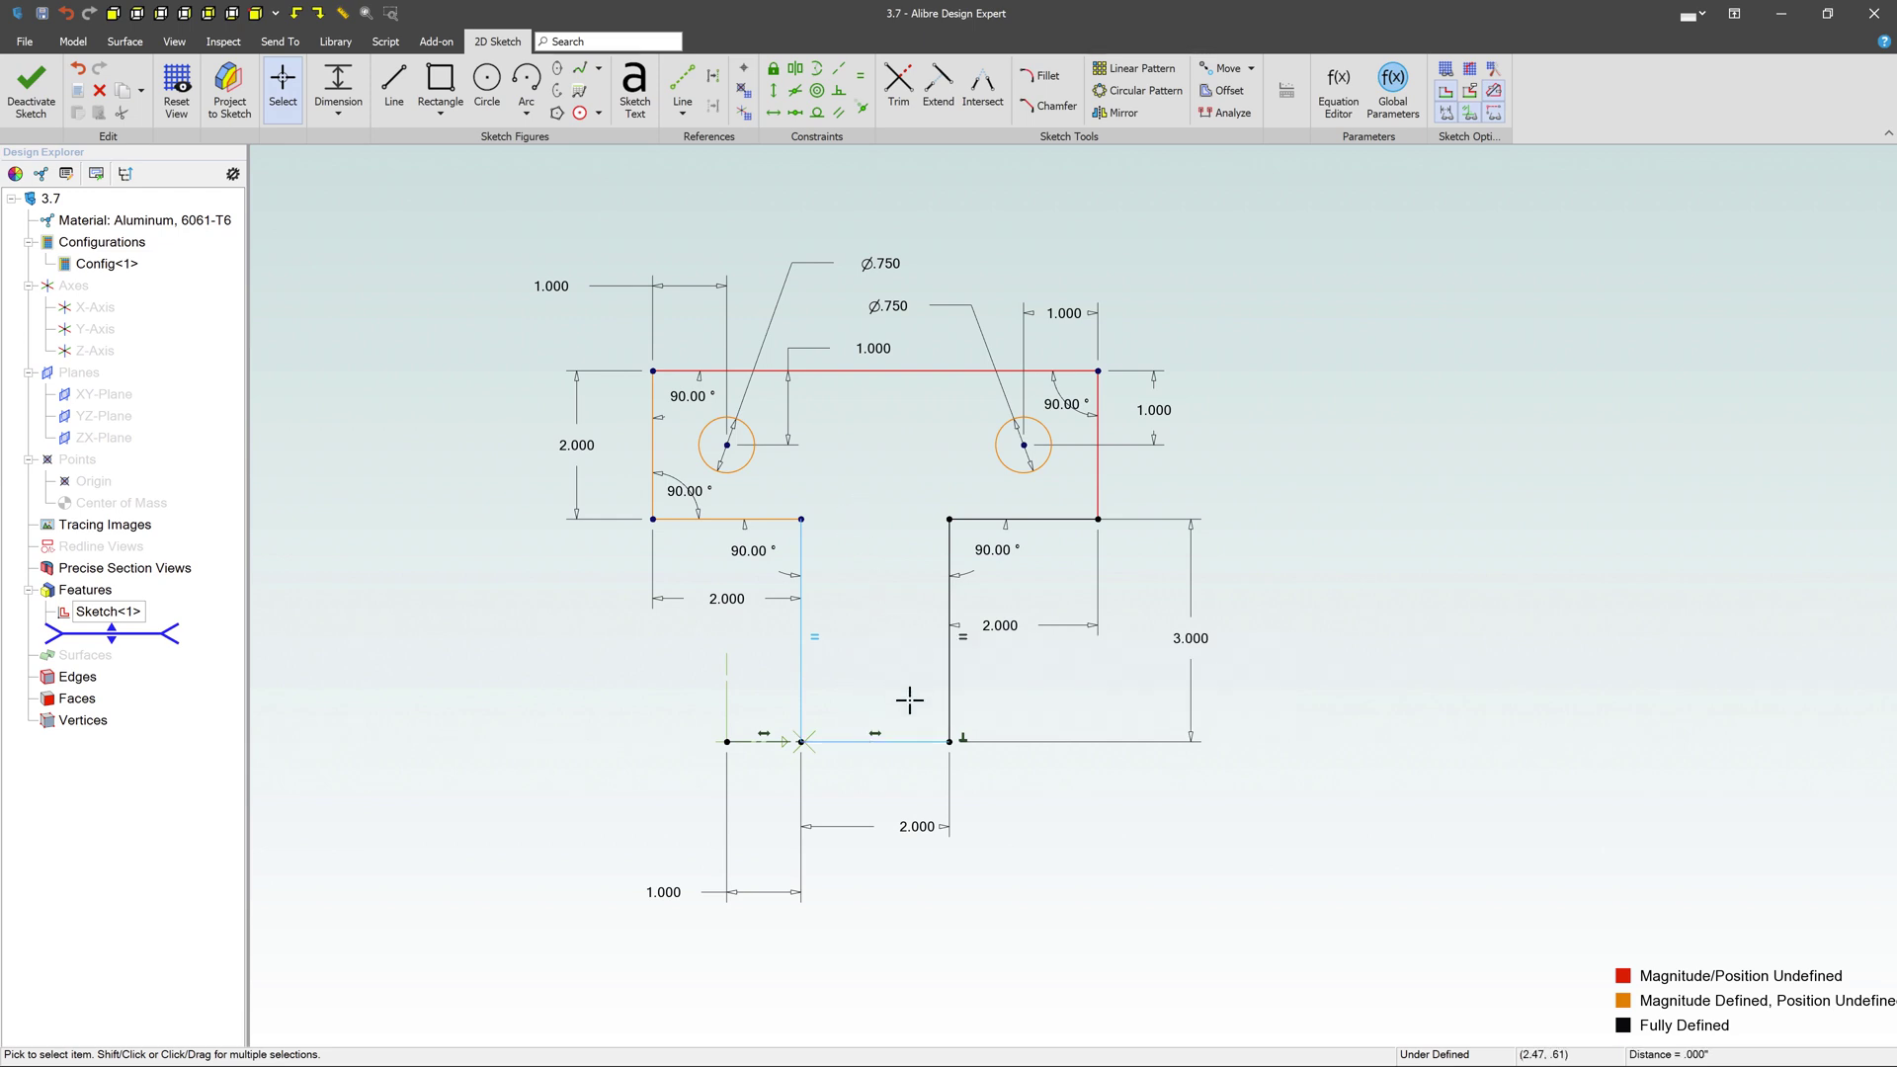
click(840, 93)
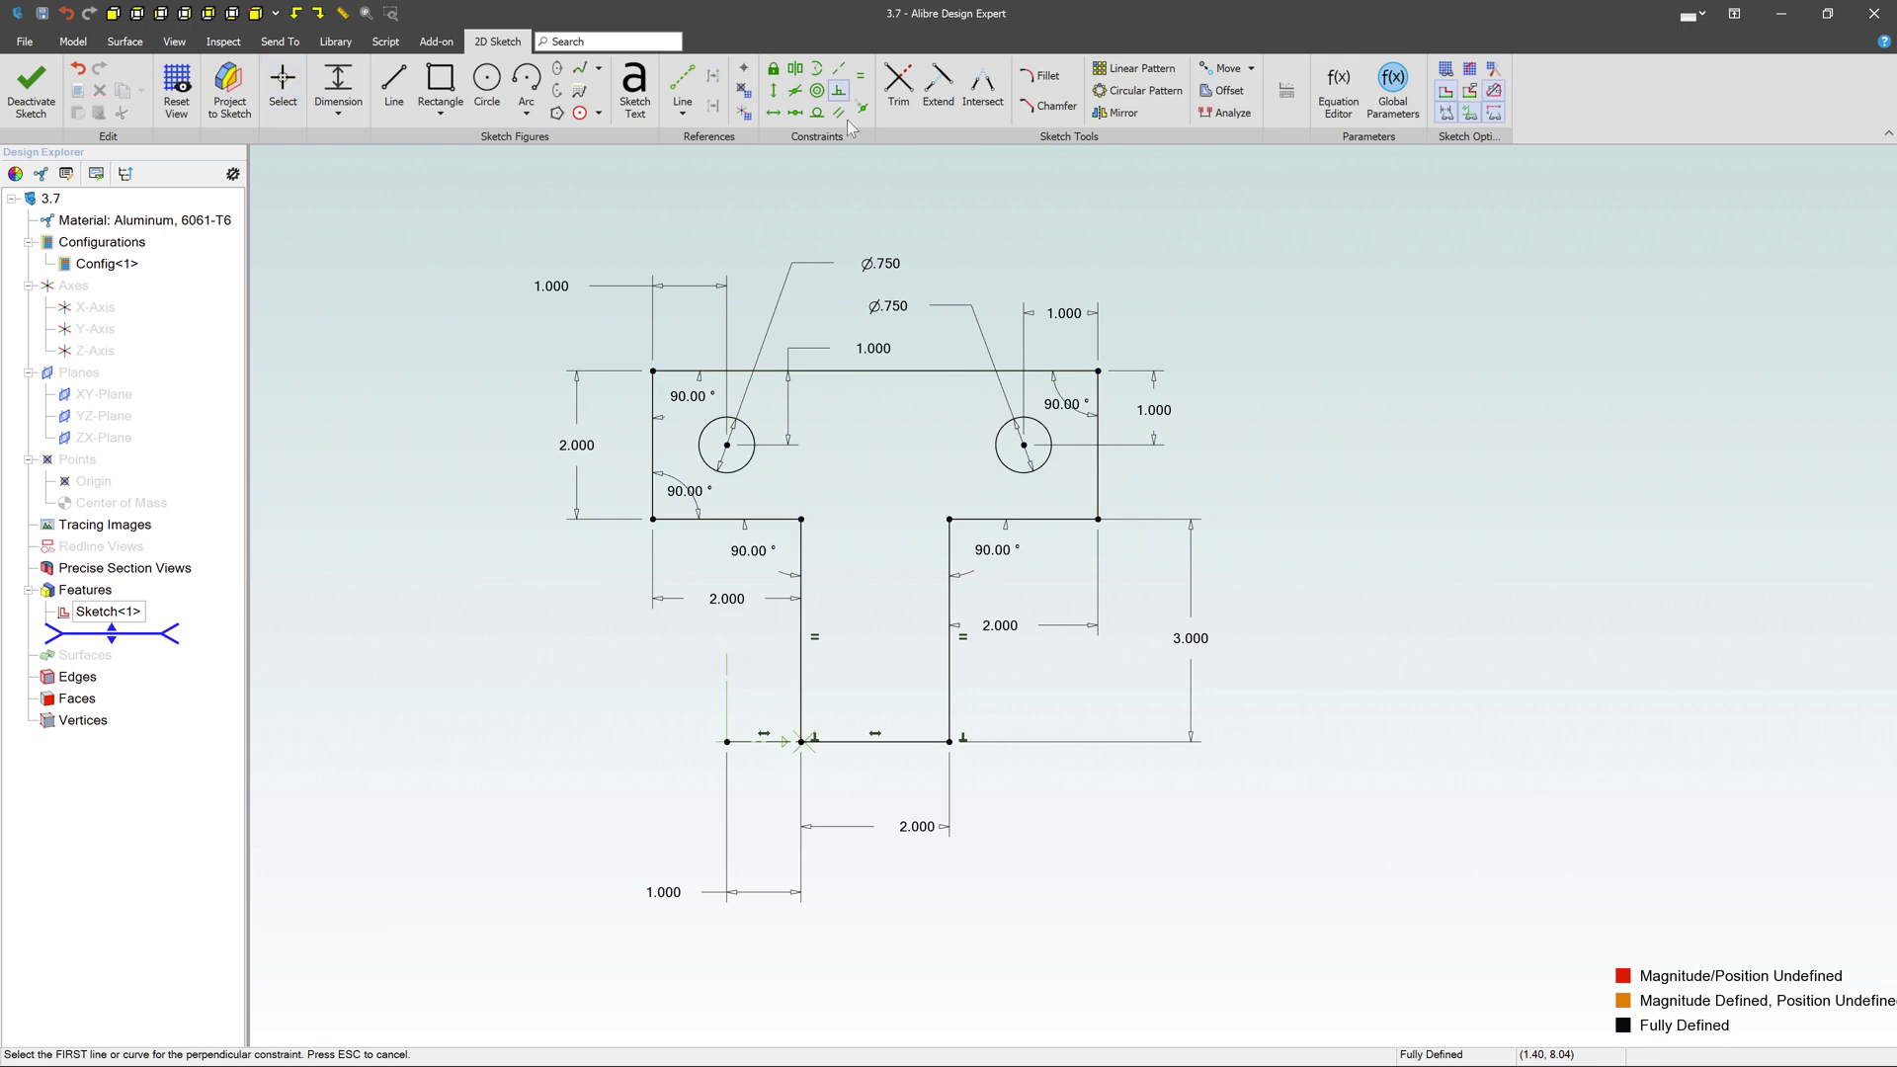
key(Escape)
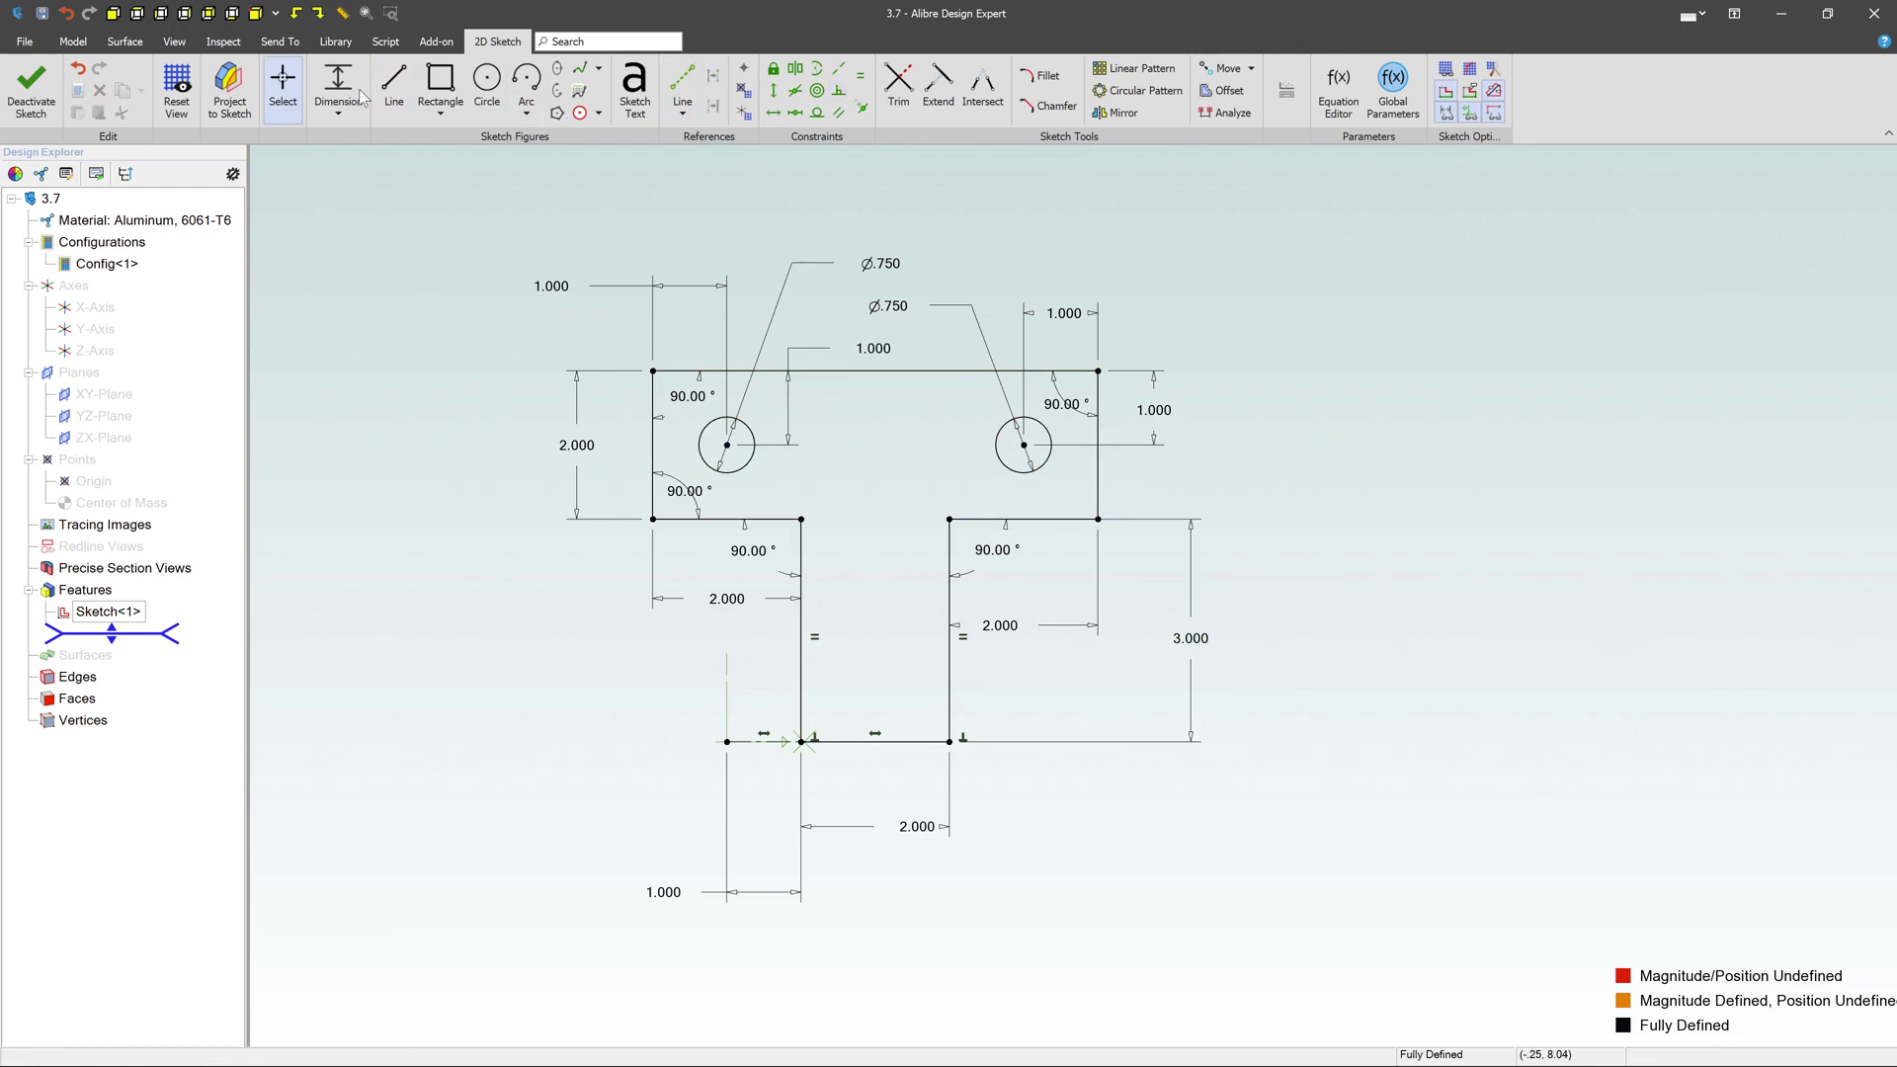
Sketch an L-shaped pair of lines to the right of the profile, one horizontal and one rising perpendicular from its right end.
click(391, 89)
click(1440, 540)
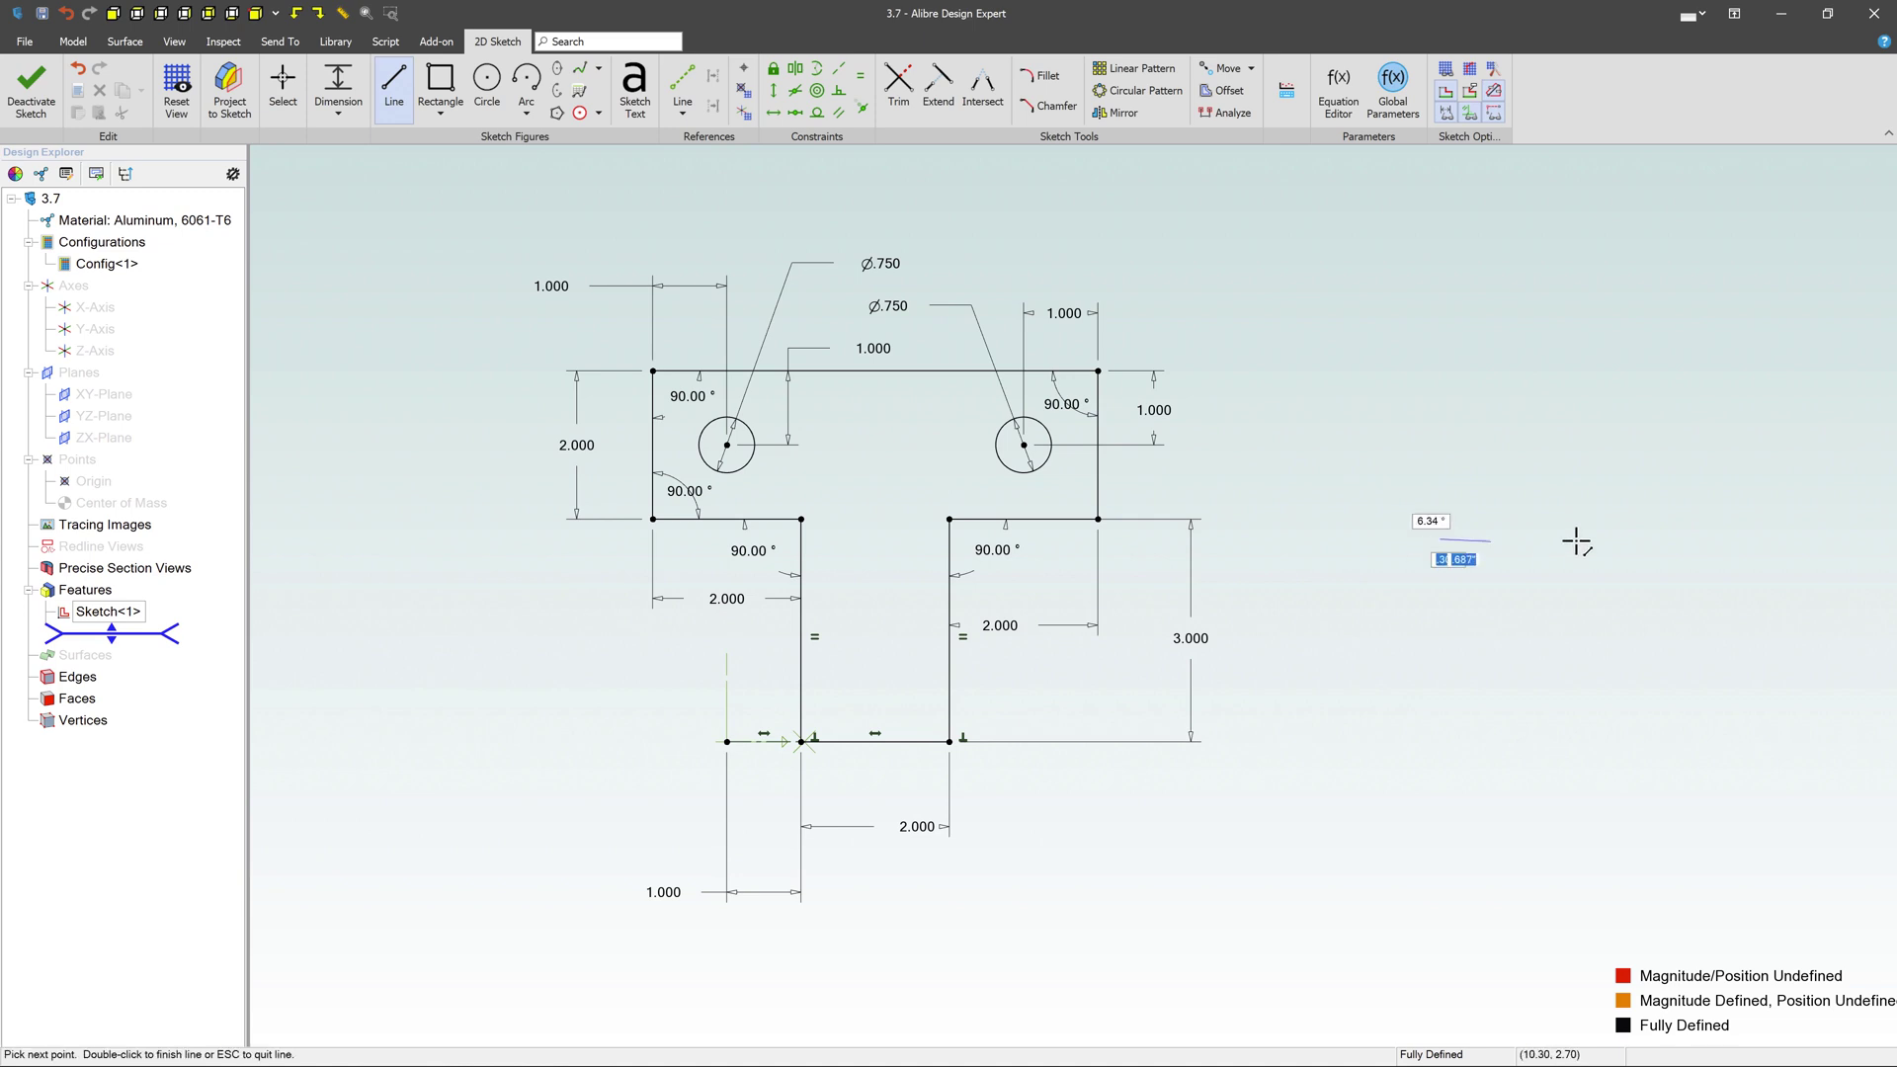
click(1626, 540)
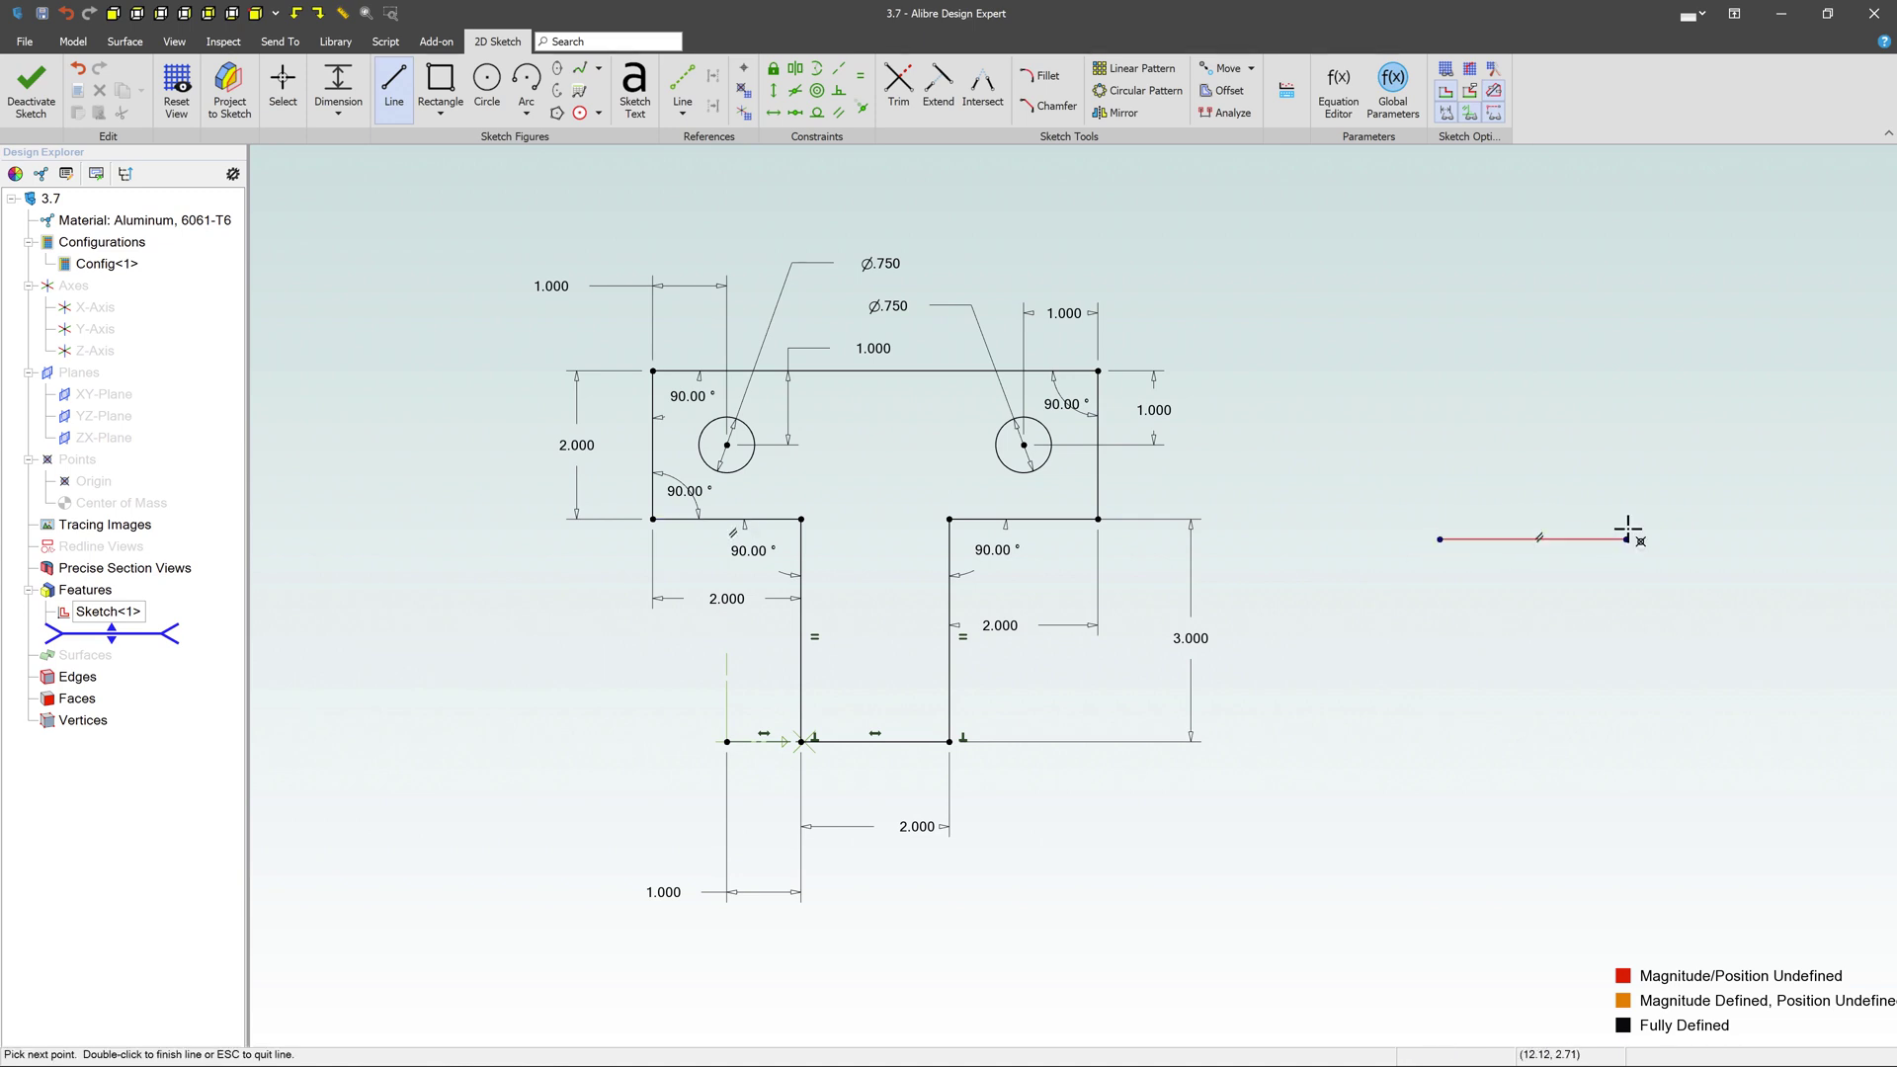
click(1626, 422)
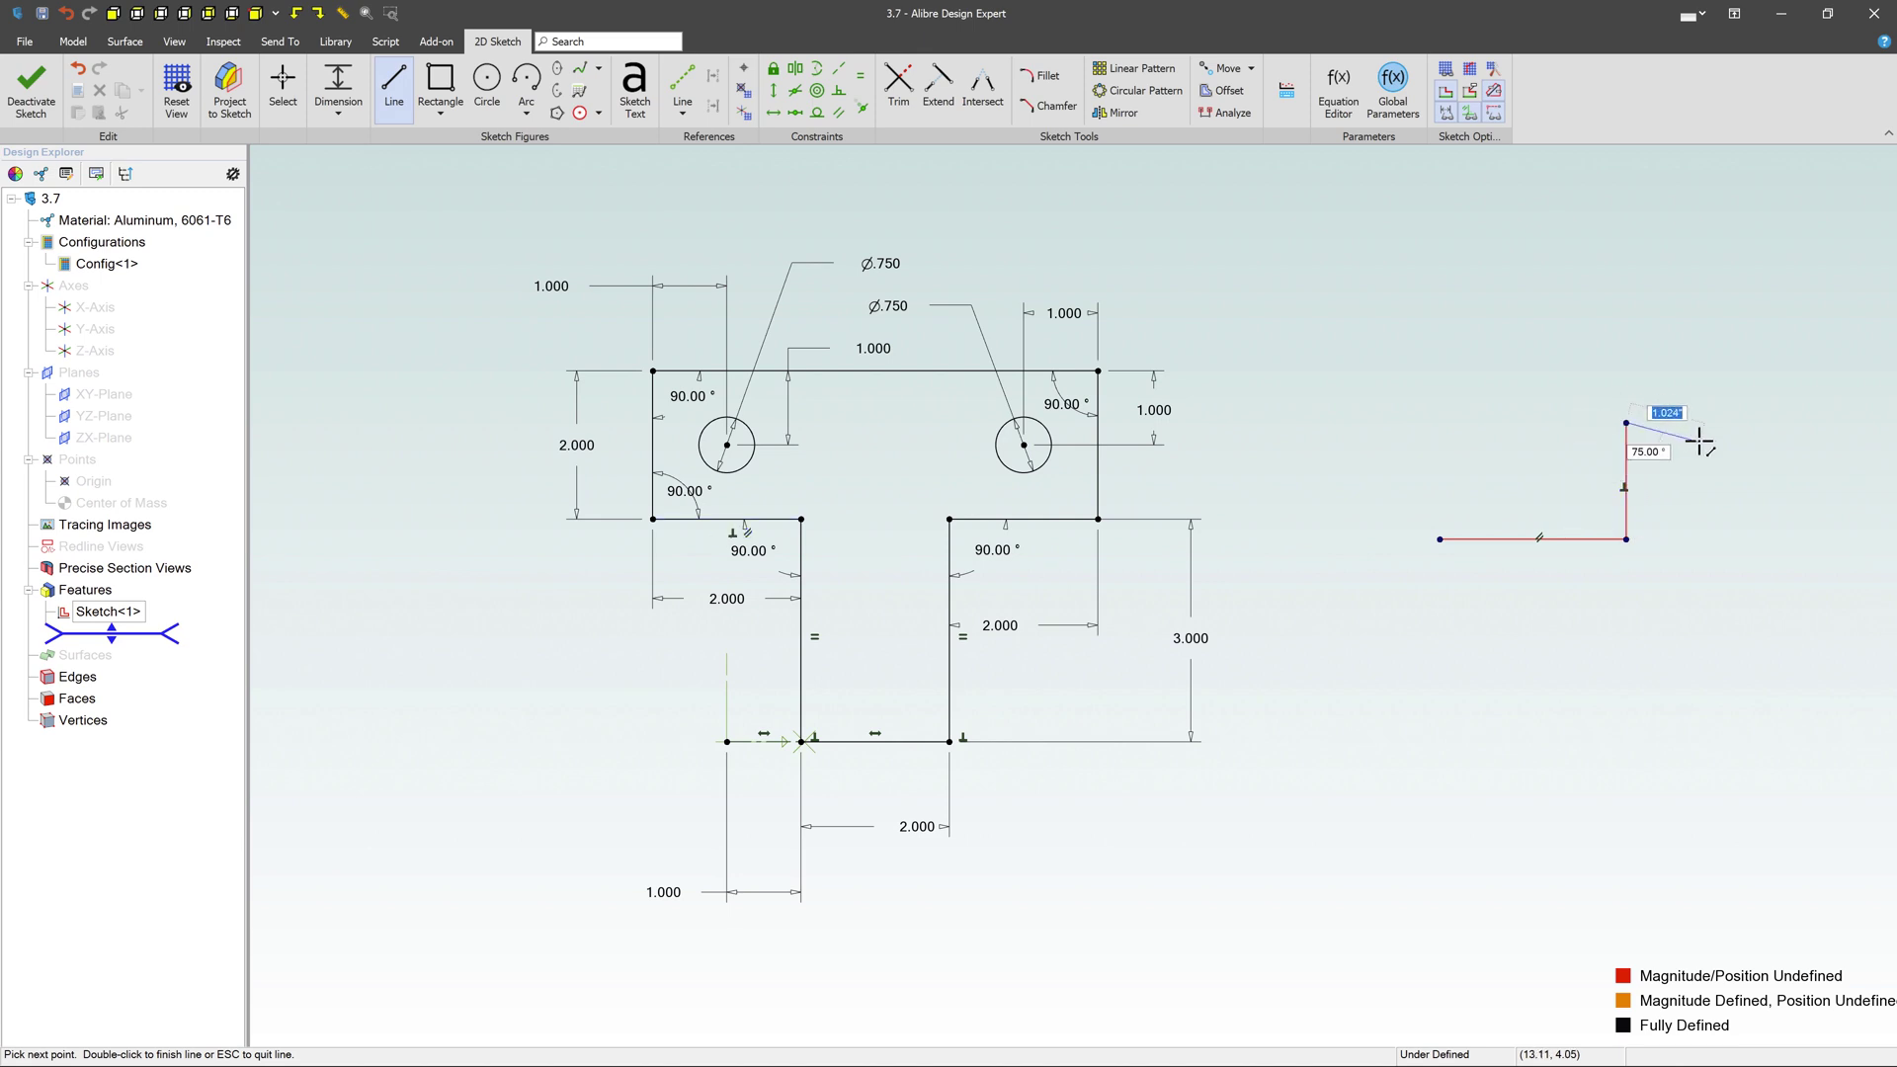
key(Escape)
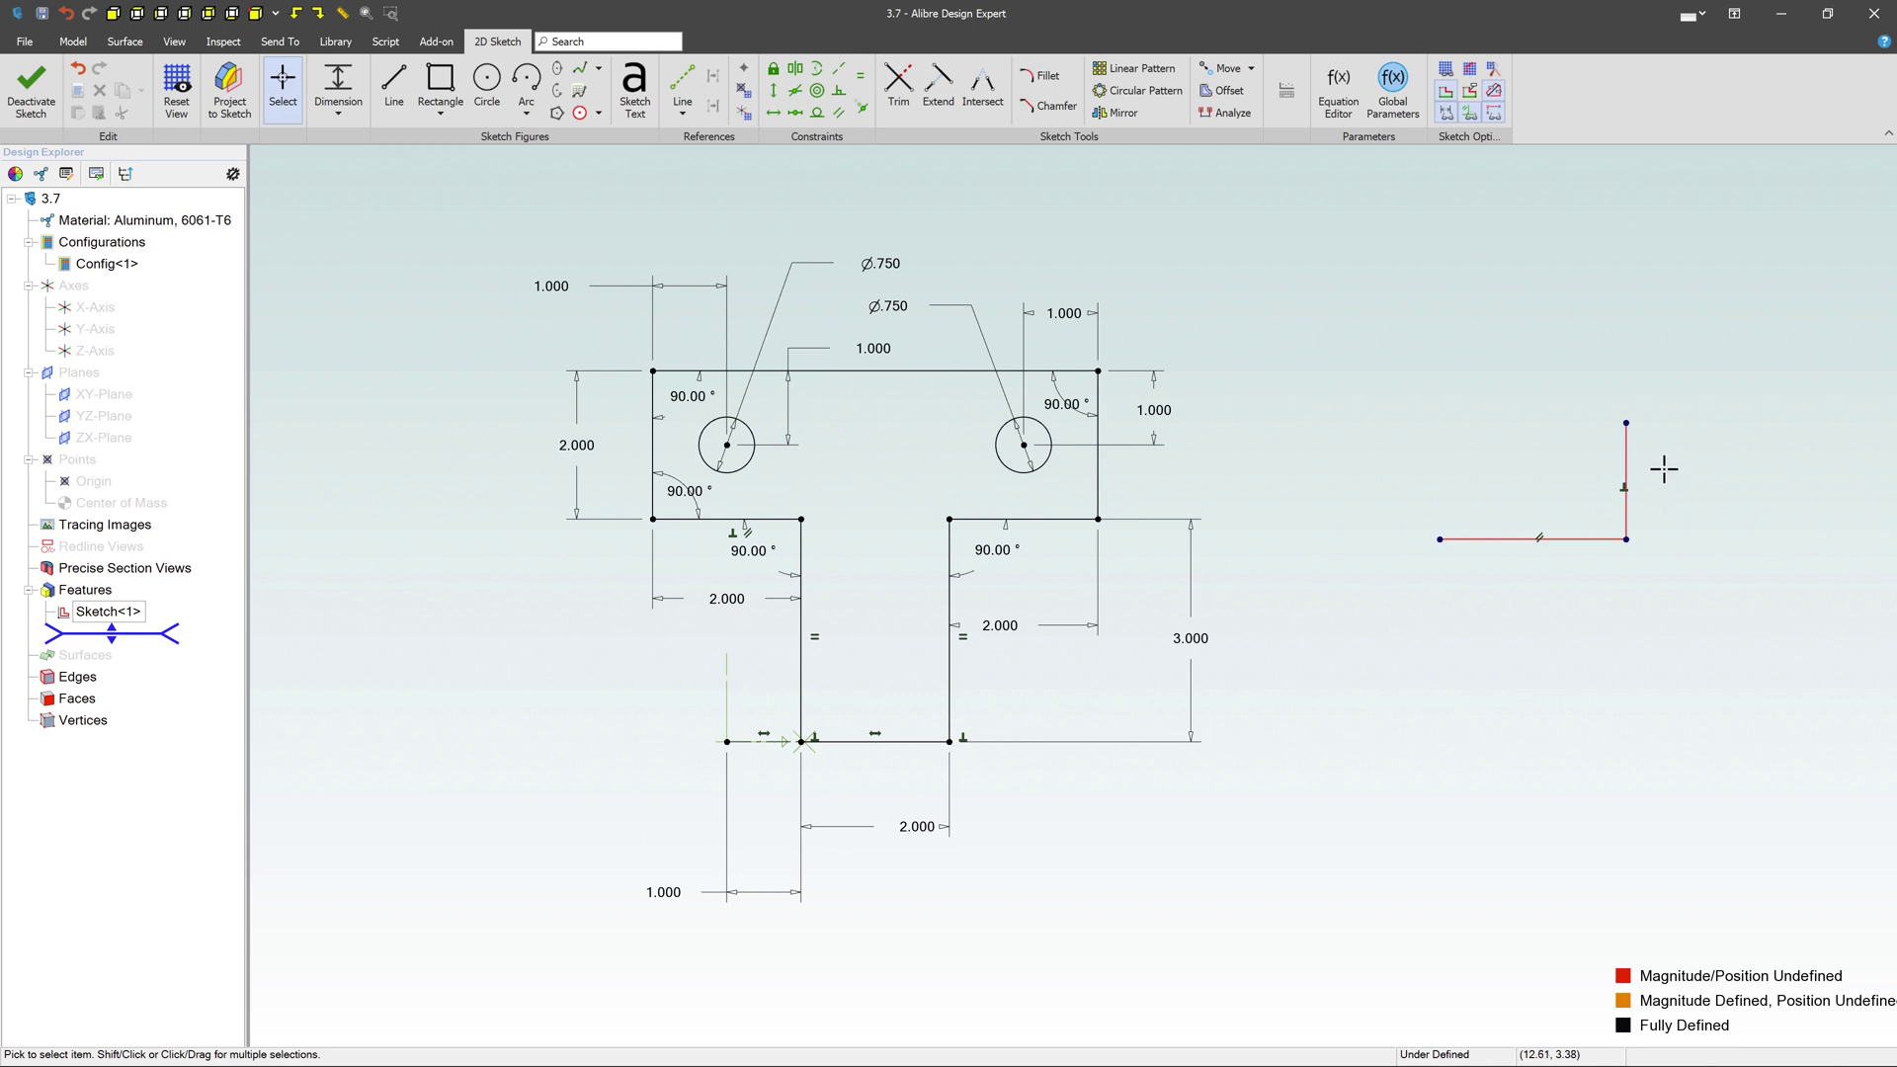
Sketch a second line pair below the first, a horizontal line with a slightly tilted riser about 2.1 long at about 88.7°.
click(393, 84)
drag(1451, 659, 1670, 659)
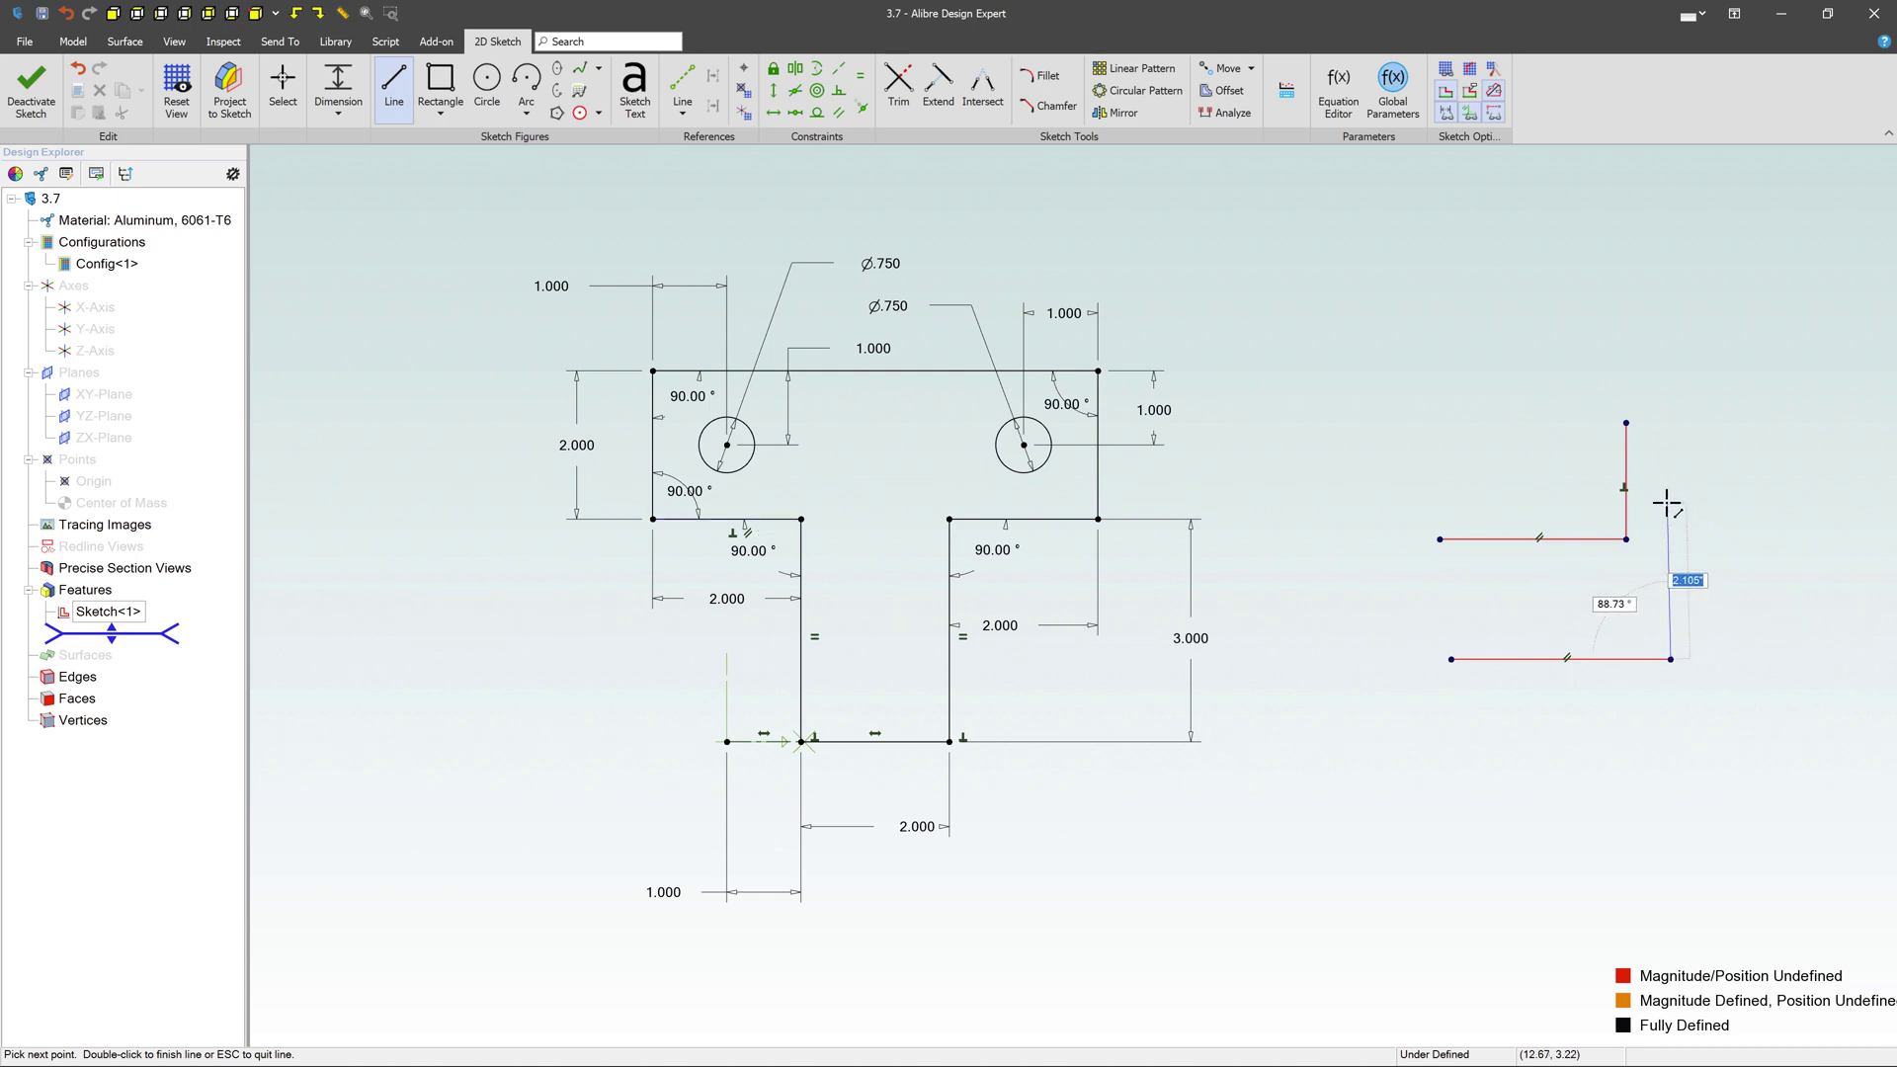
double_click(1667, 504)
key(Escape)
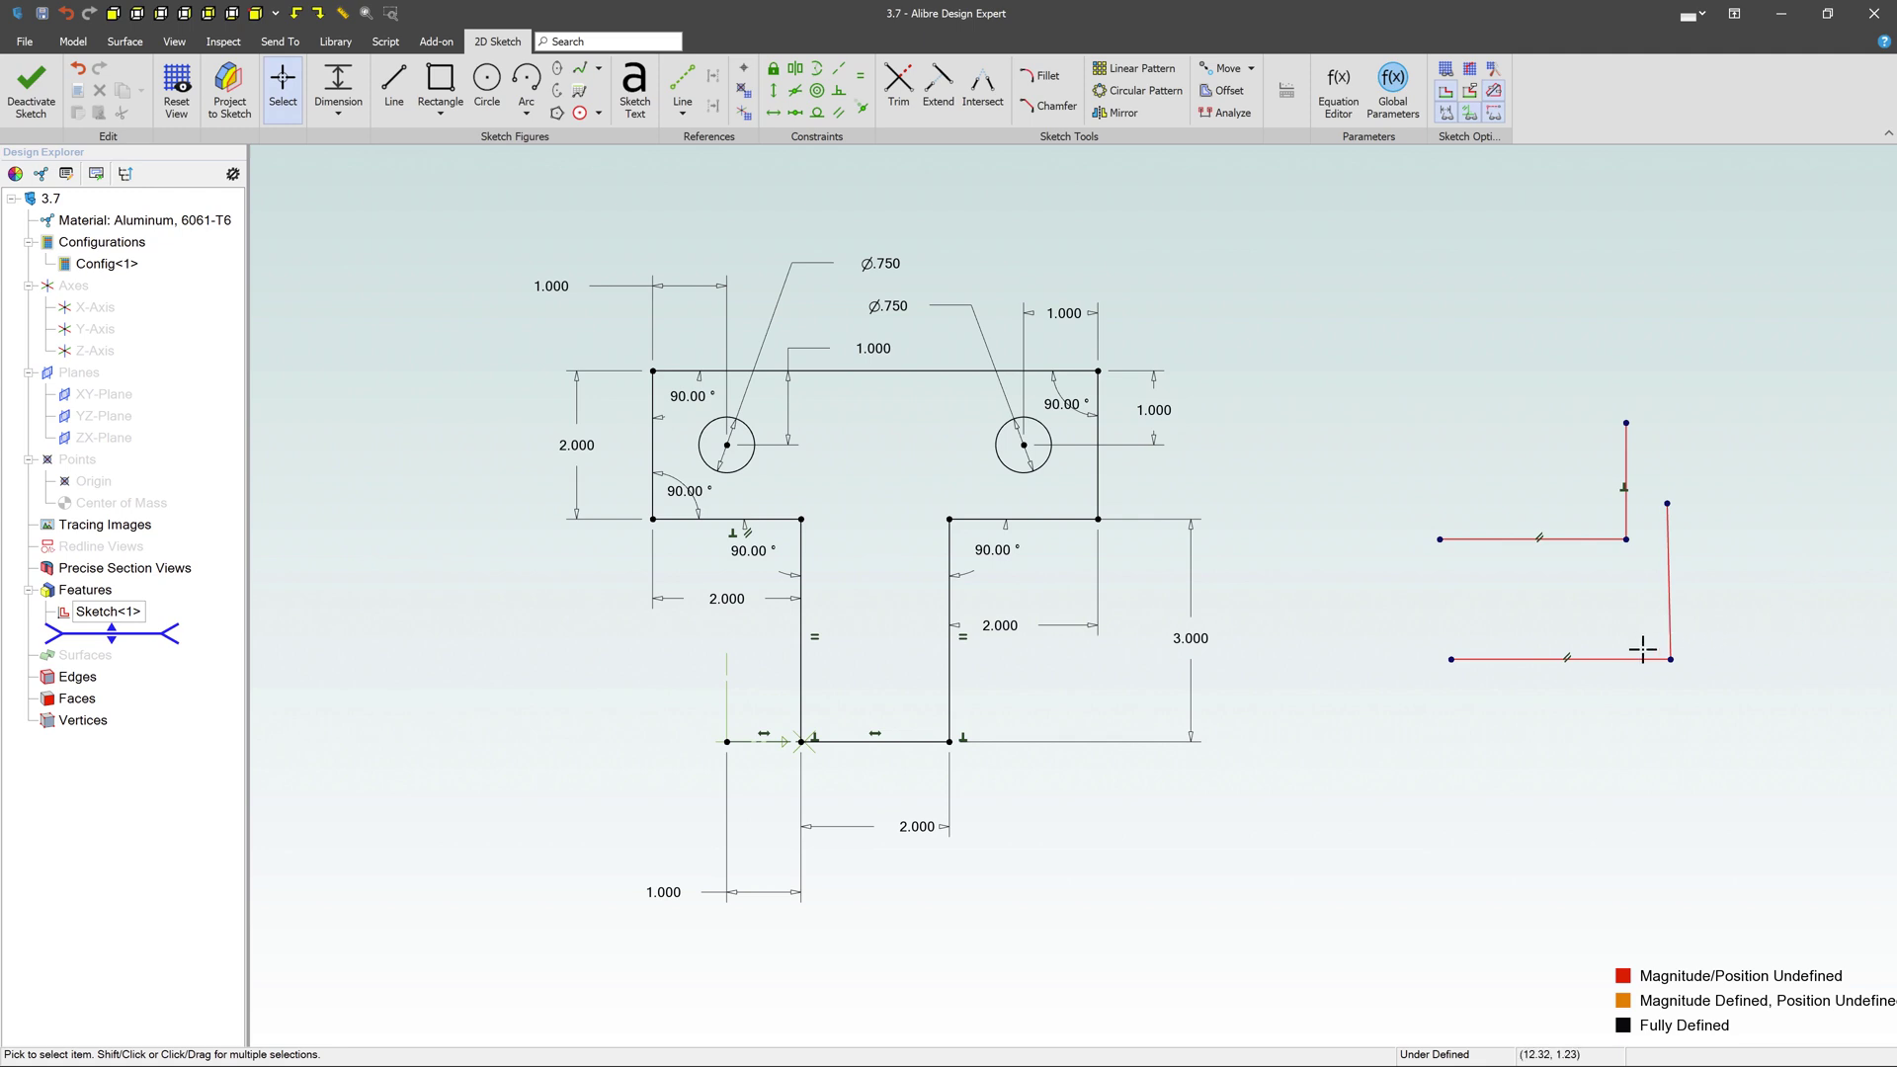
key(d)
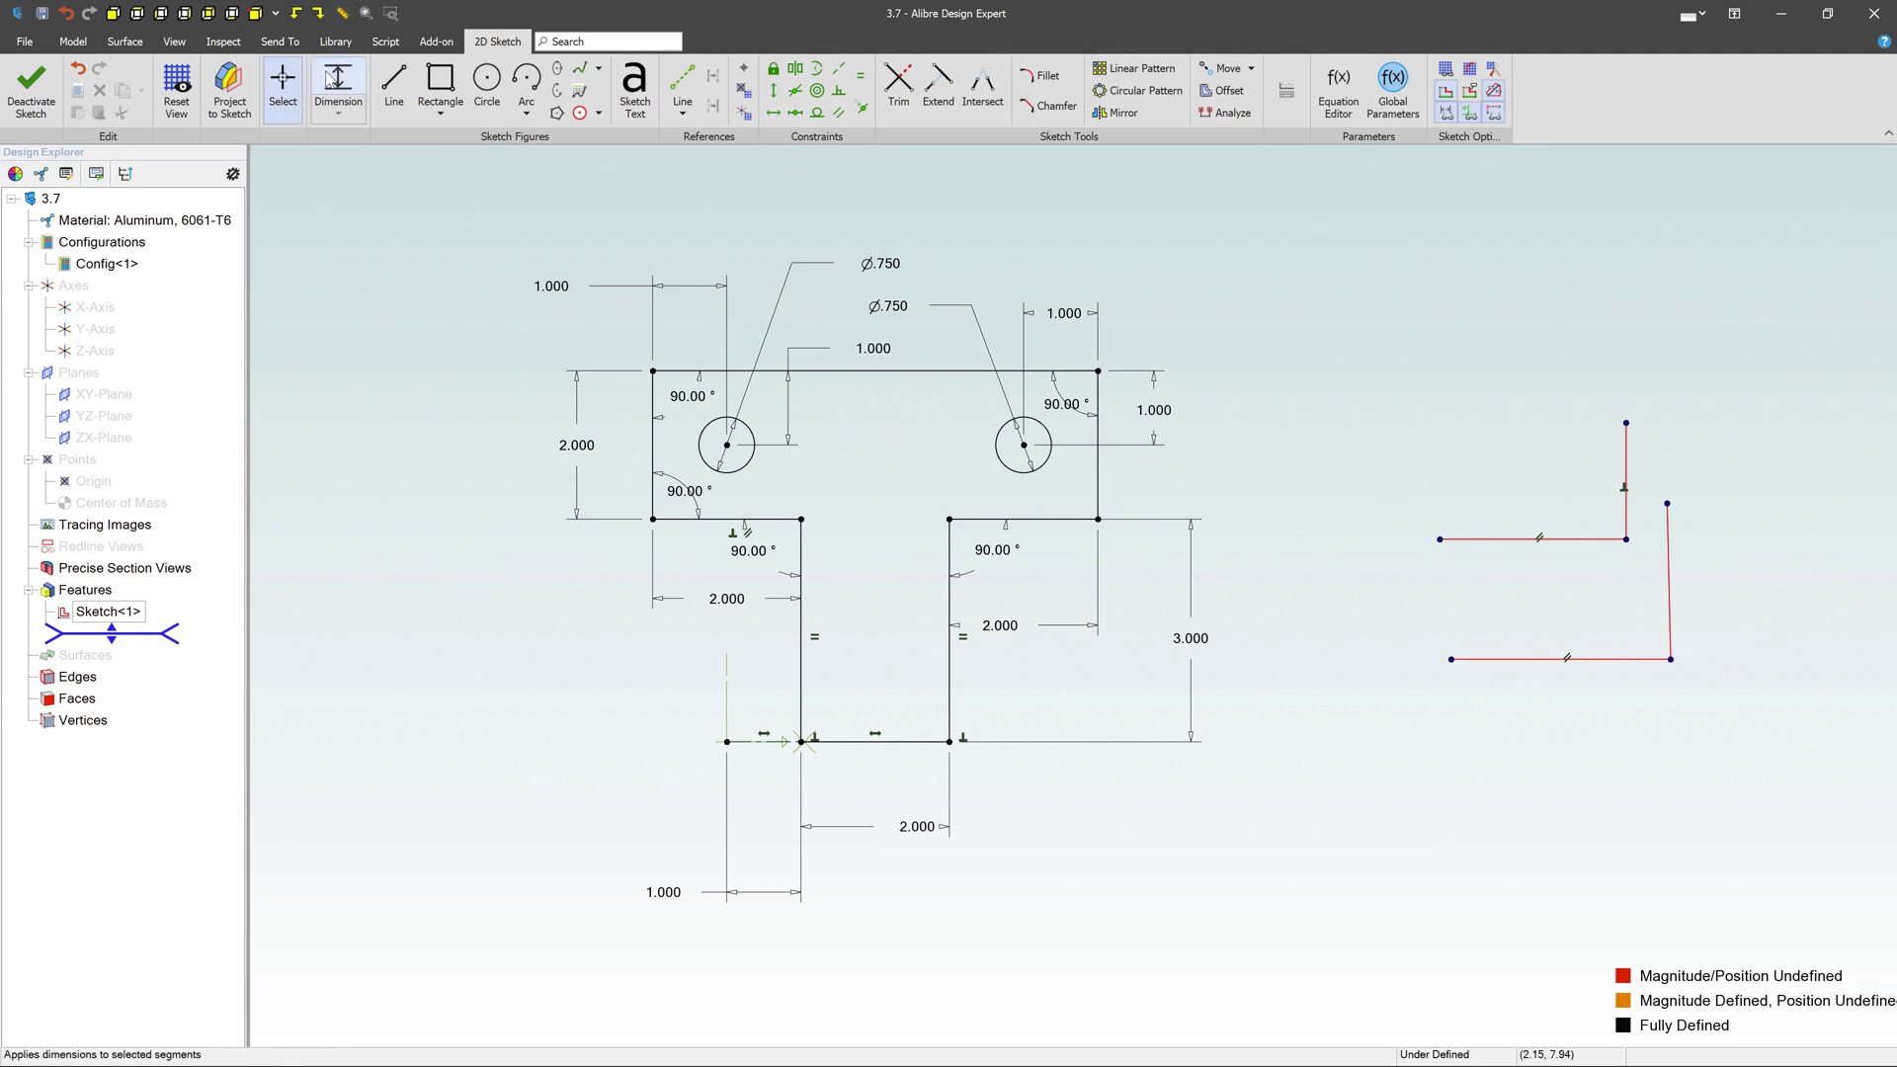
click(1568, 658)
click(1670, 575)
click(1620, 598)
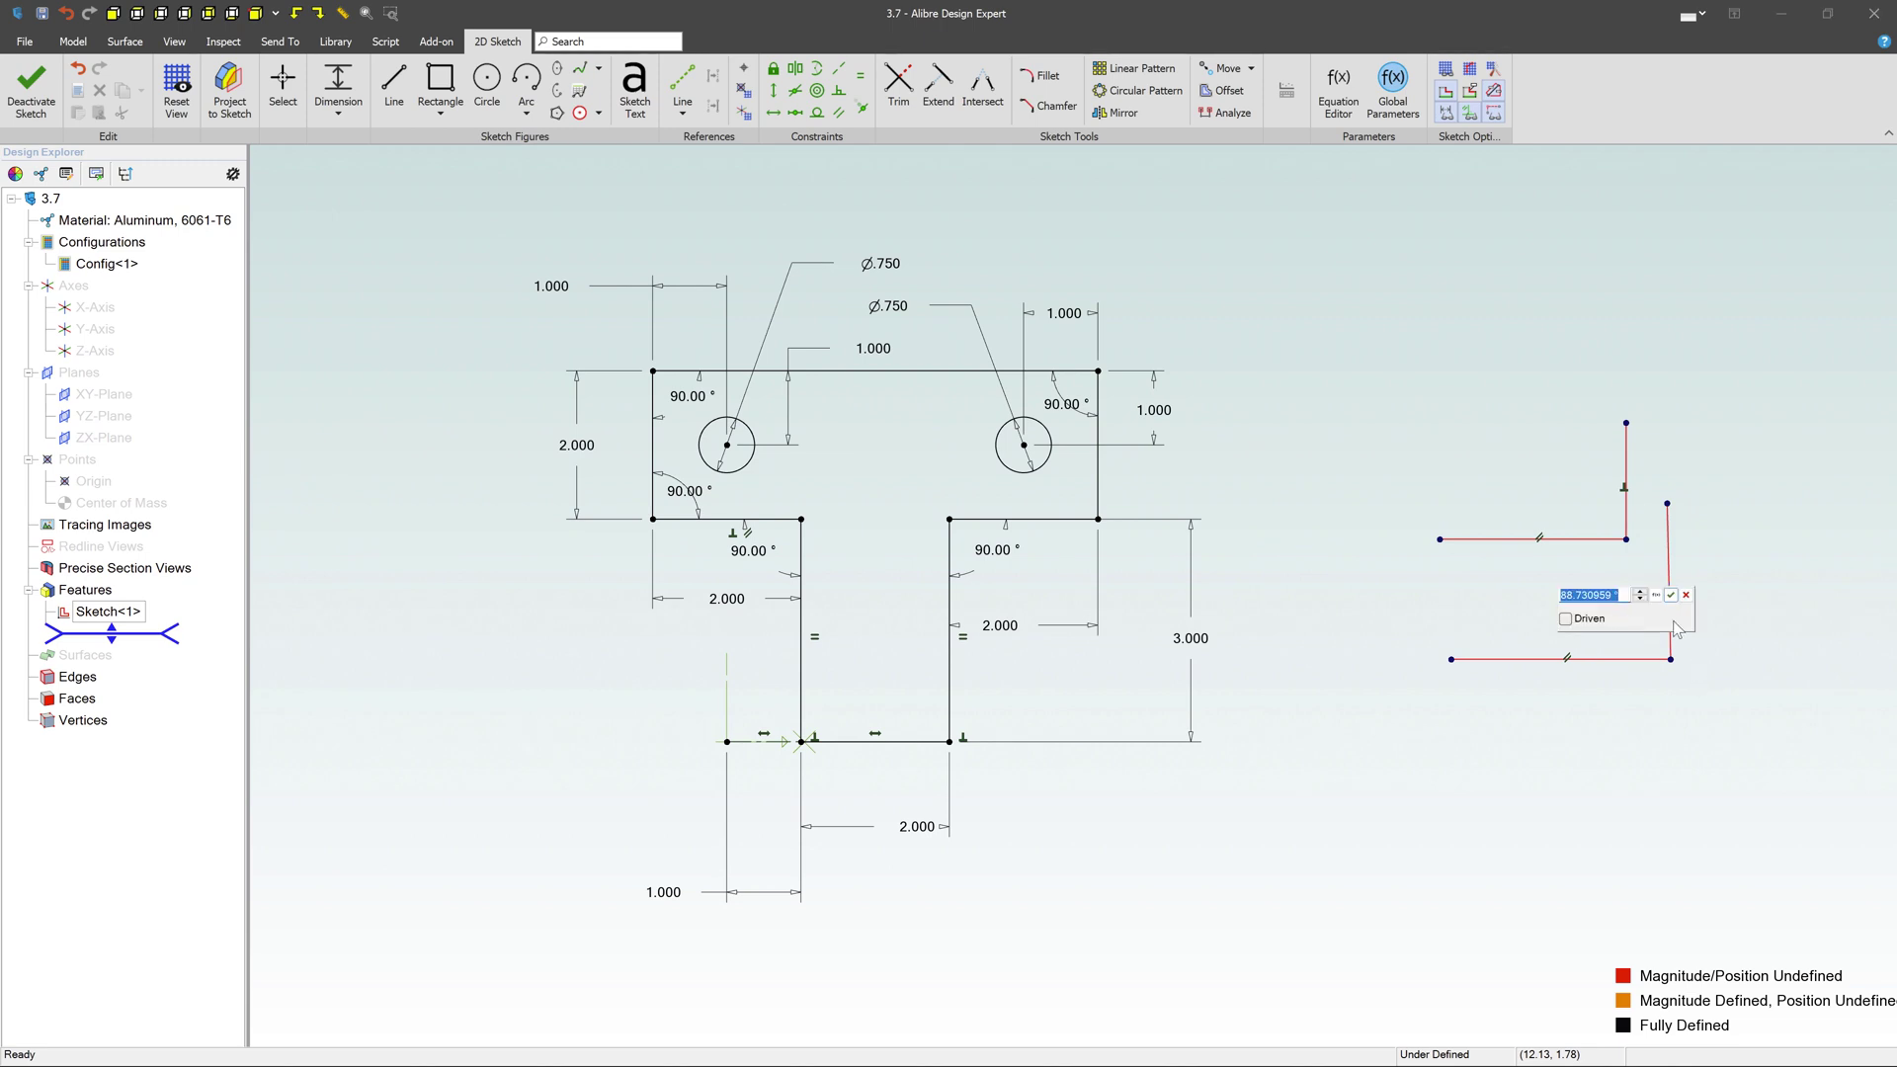
click(1686, 595)
key(Escape)
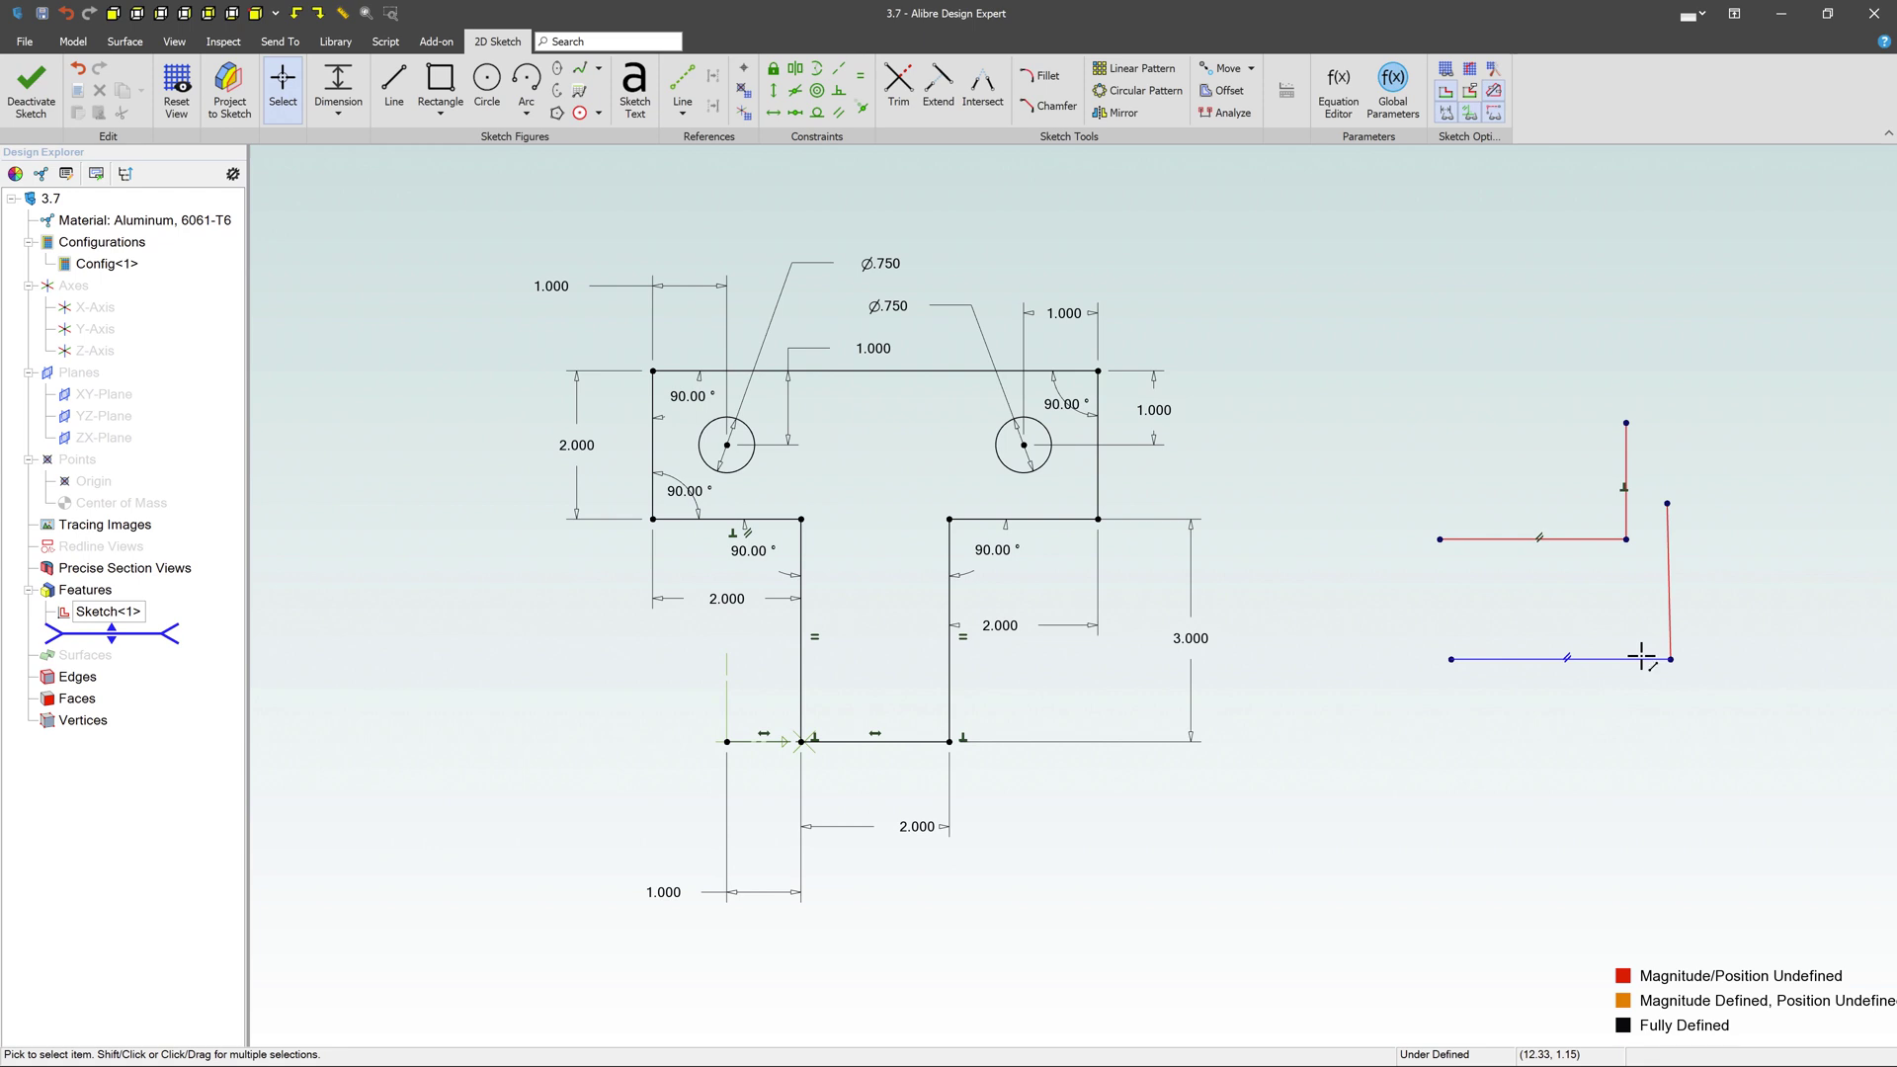
Constrain the tilted riser of the lower line pair perpendicular to its horizontal line.
click(1640, 655)
click(1668, 525)
mouse_move(1528, 485)
click(1531, 541)
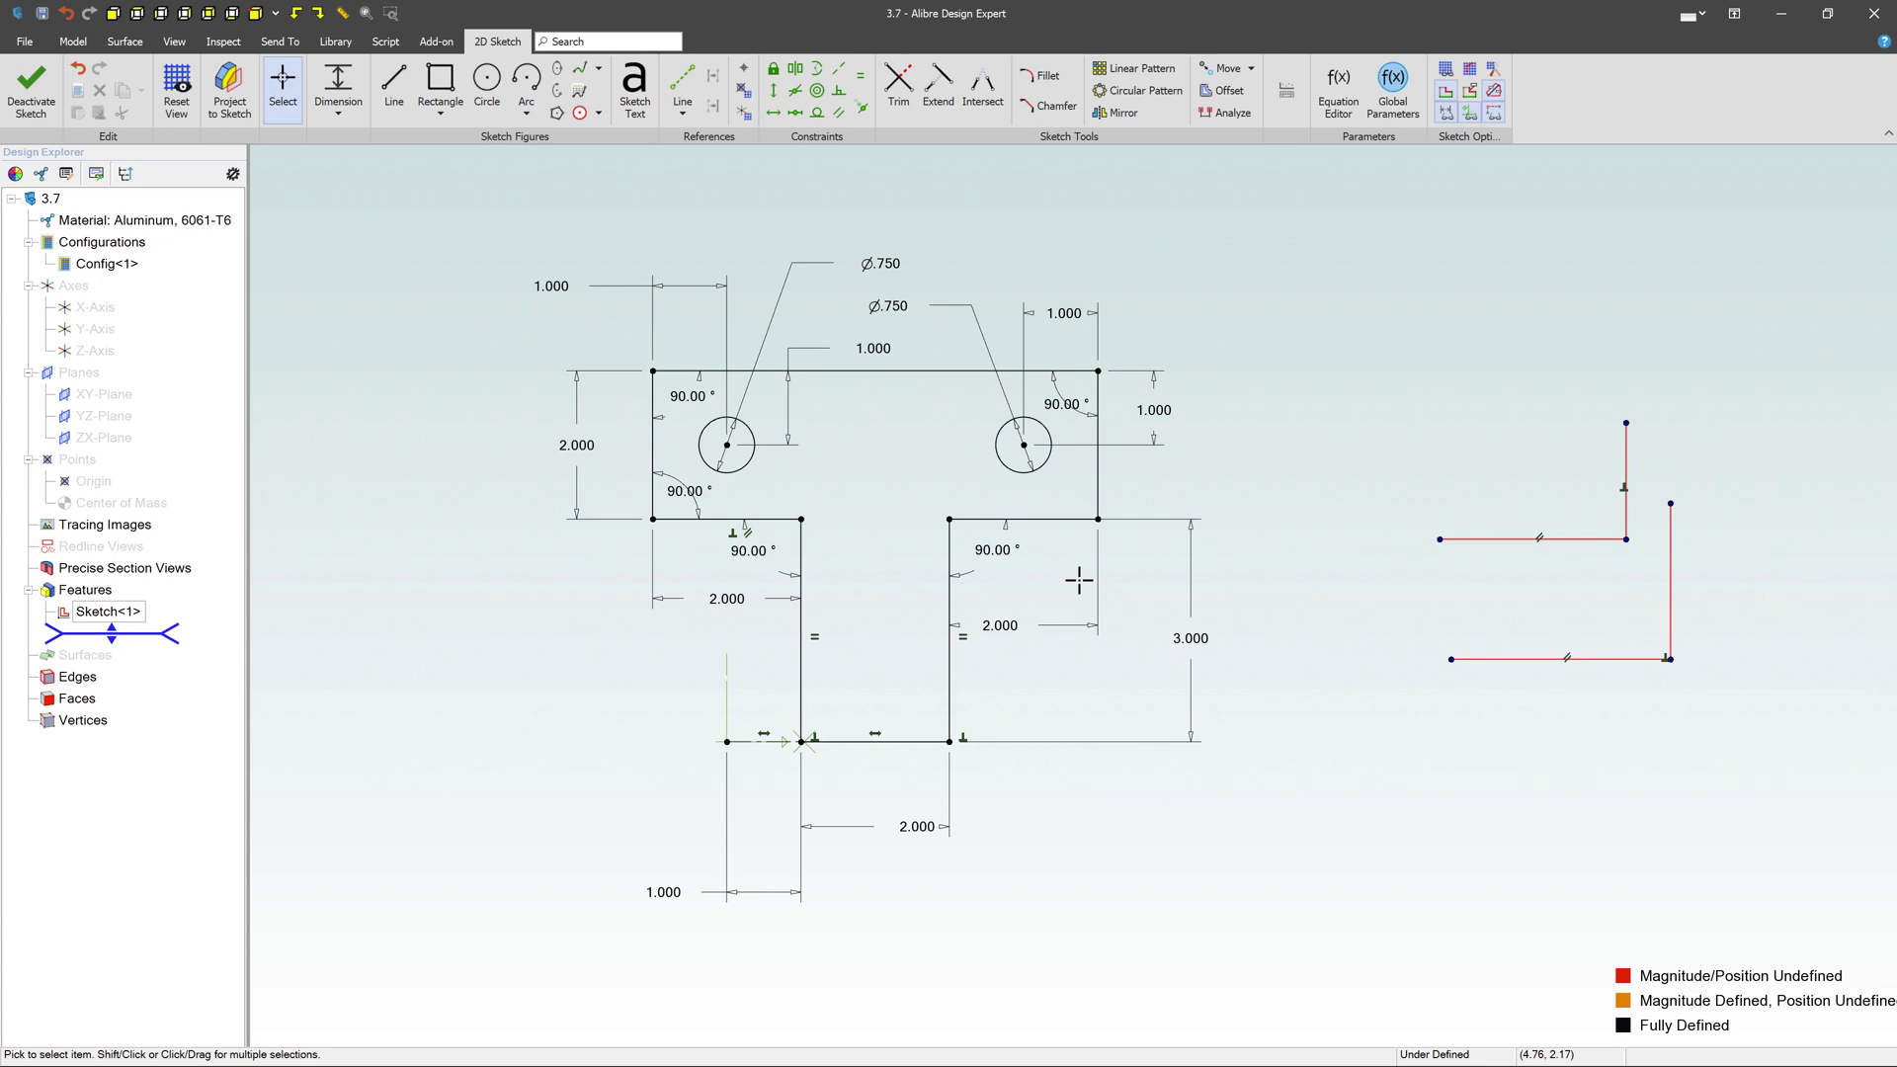
Delete the 90° dimensions at the two inner corners where the stem meets the crossbar.
click(760, 563)
click(967, 553)
key(Delete)
Constrain the crossbar's lower right edge perpendicular to the stem's right edge.
right_click(950, 555)
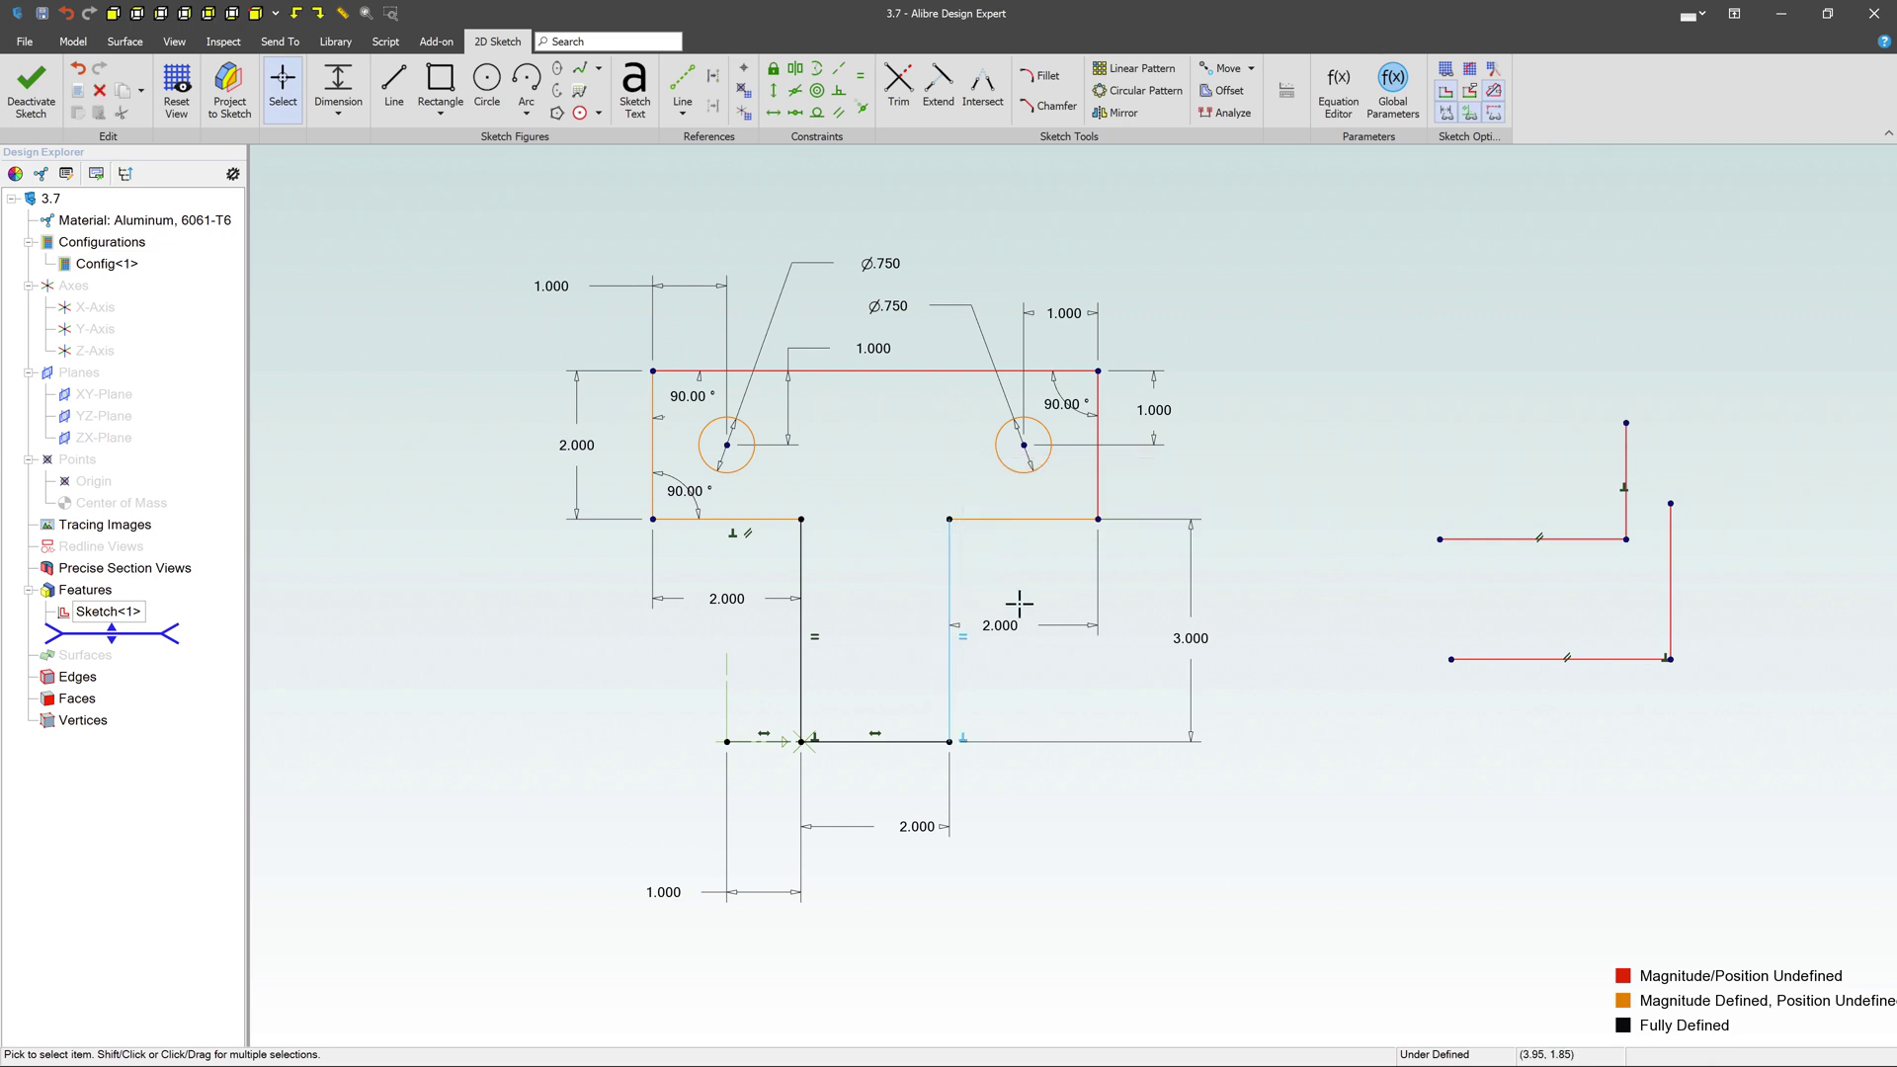
right_click(1012, 520)
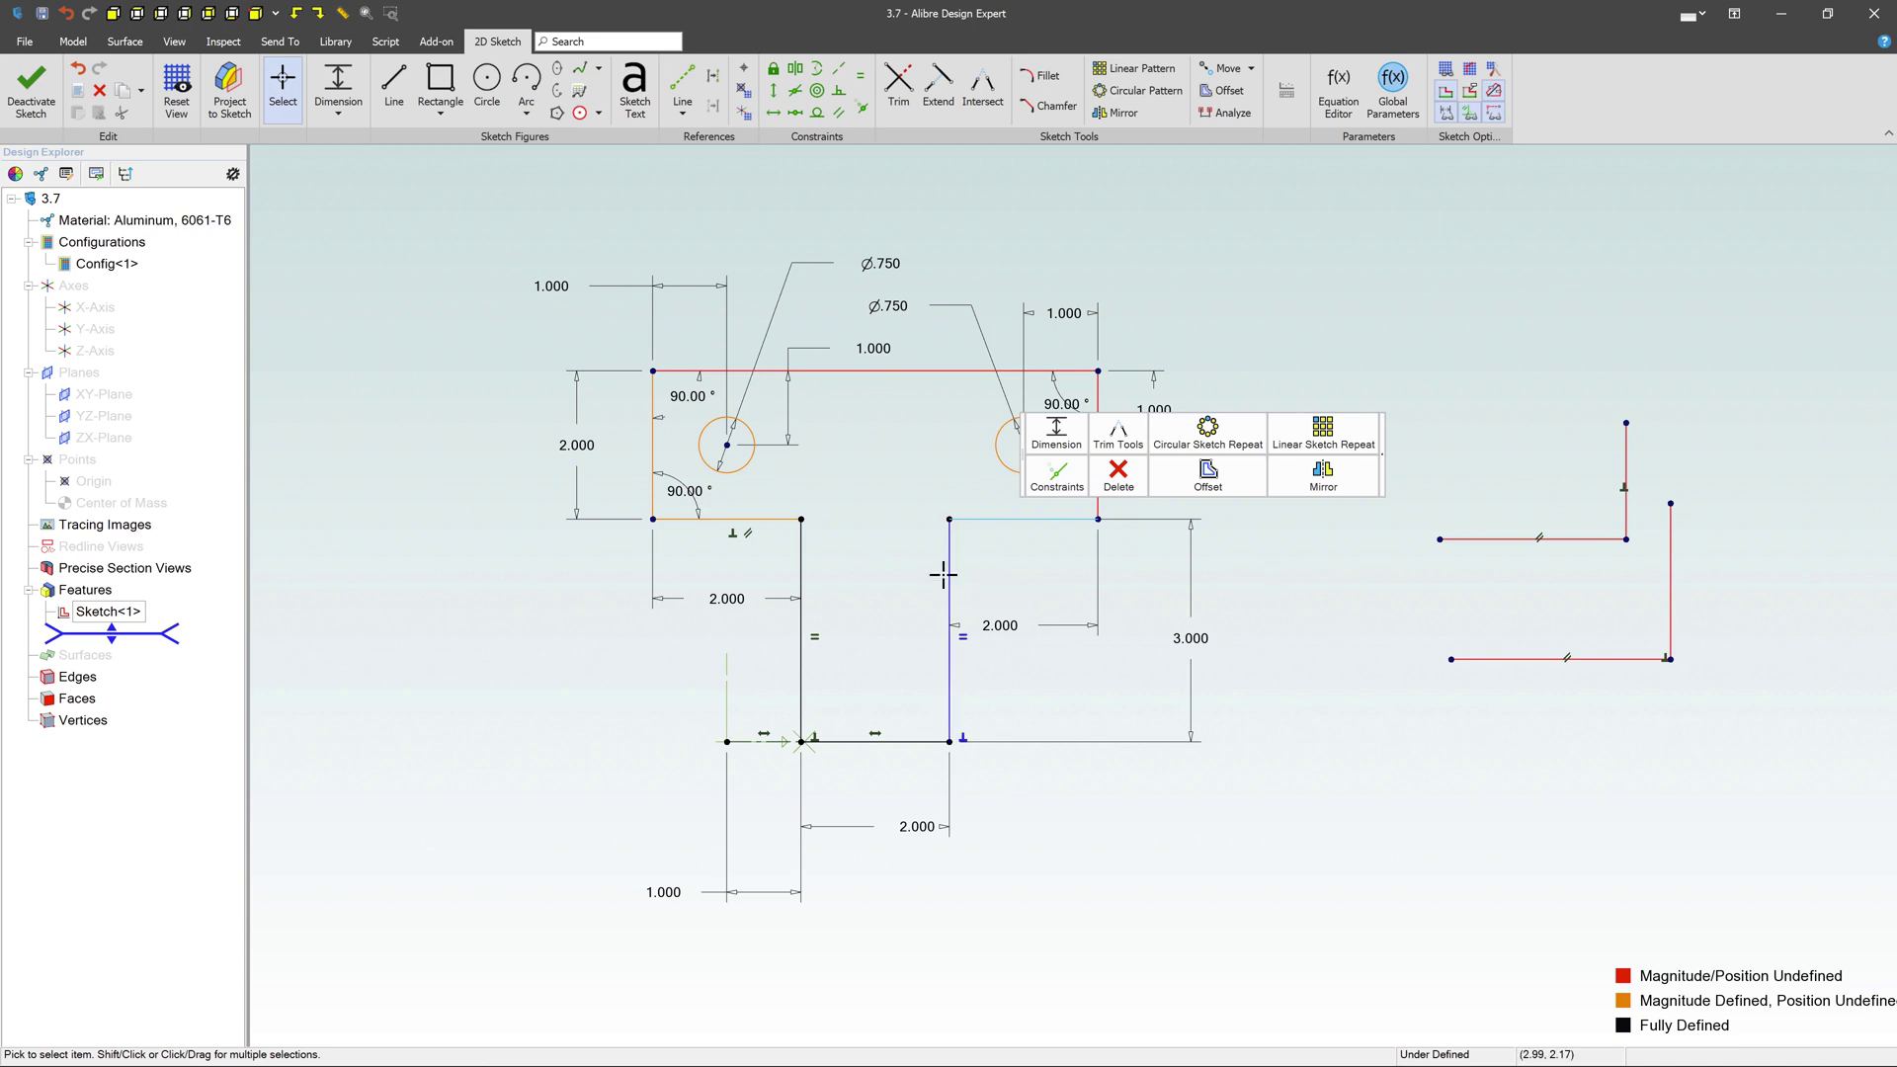
shift+click(949, 556)
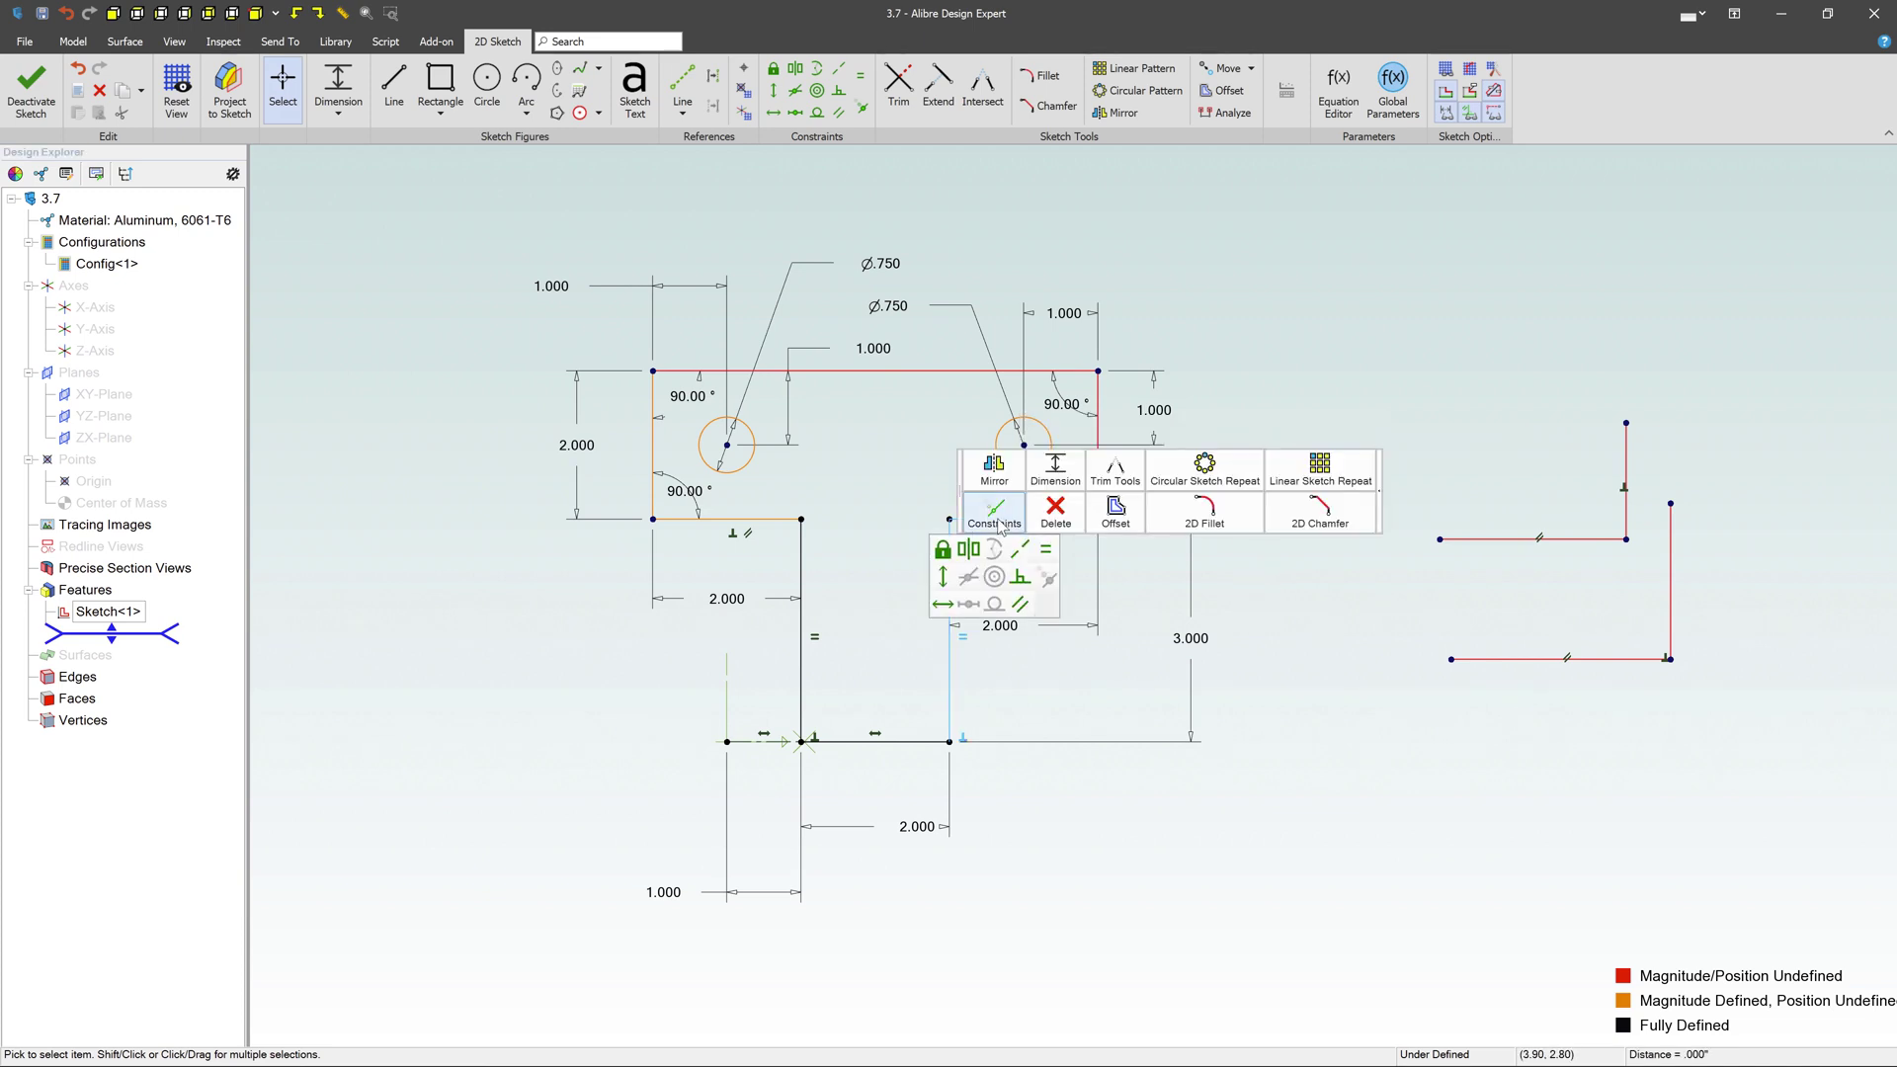
click(1020, 575)
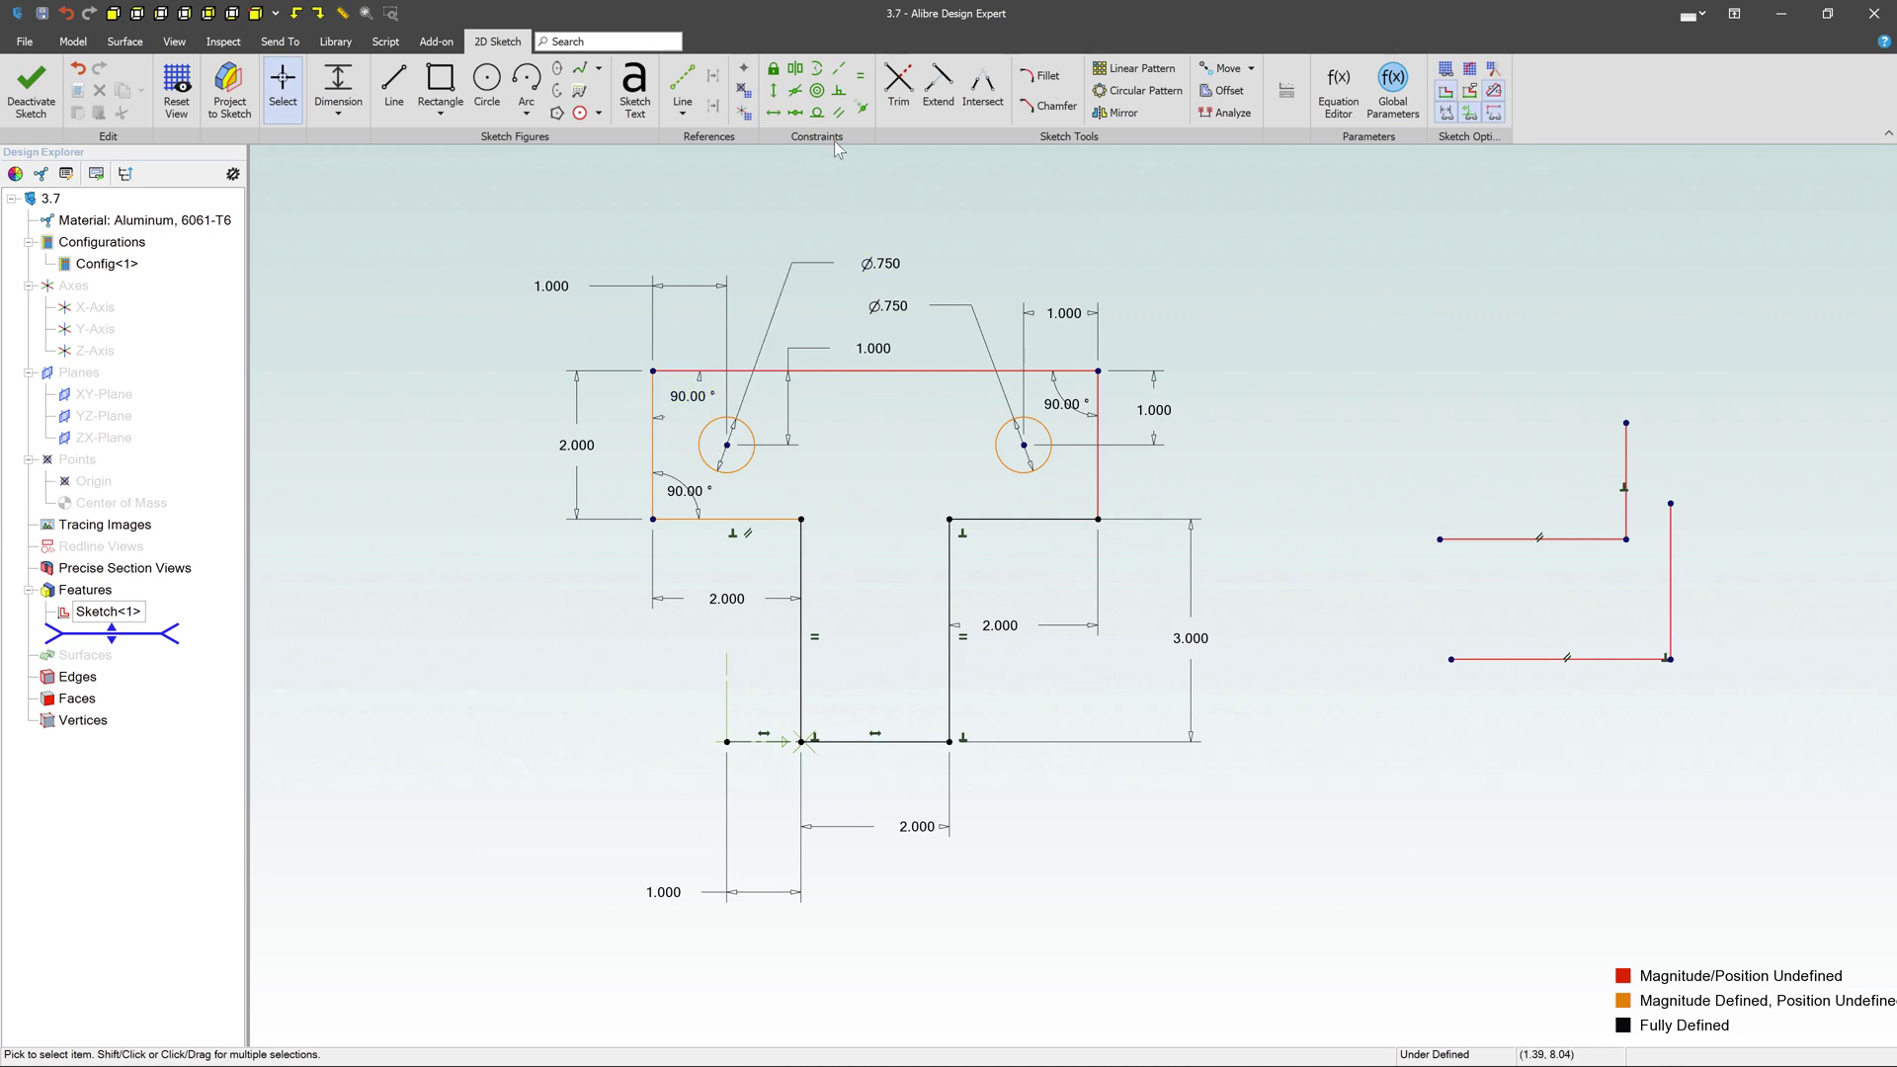
Draw a vertical reference line from the midpoint of the stem's bottom edge to the midpoint of the crossbar's top edge.
click(692, 91)
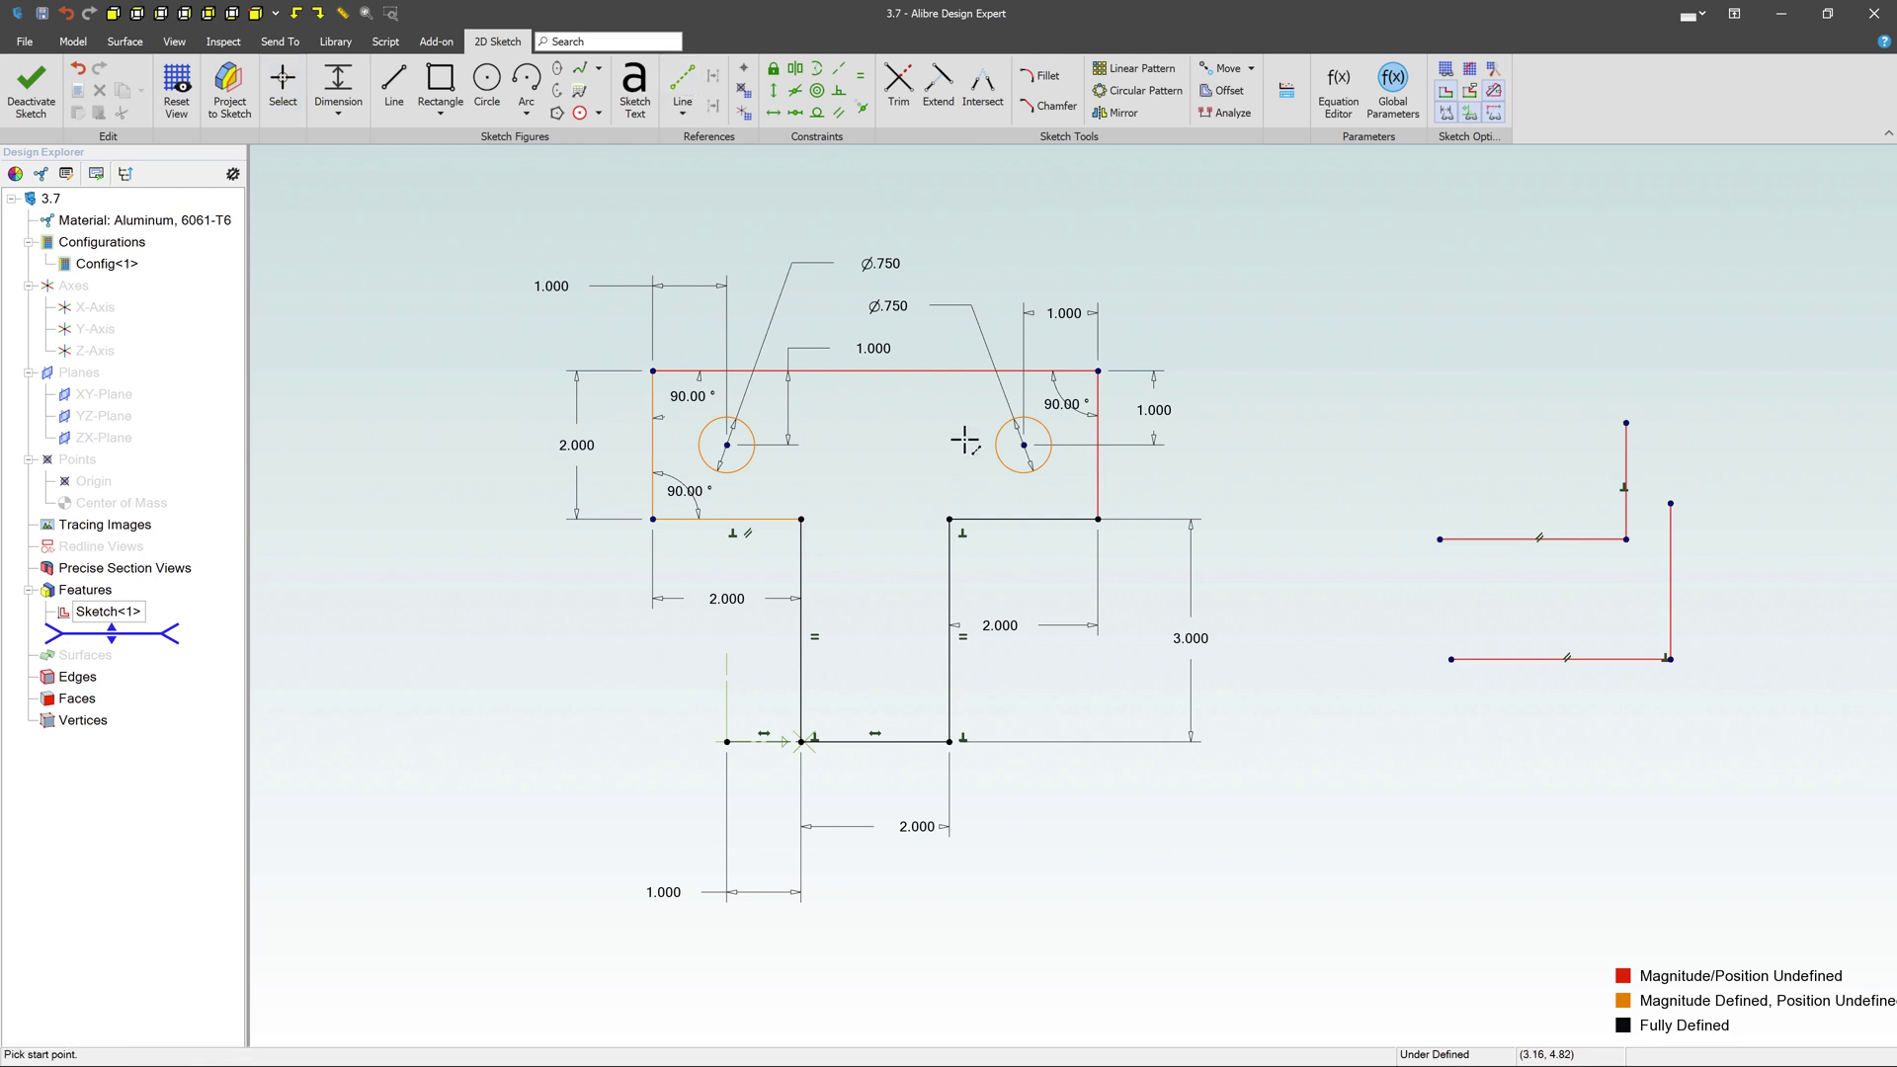
click(876, 741)
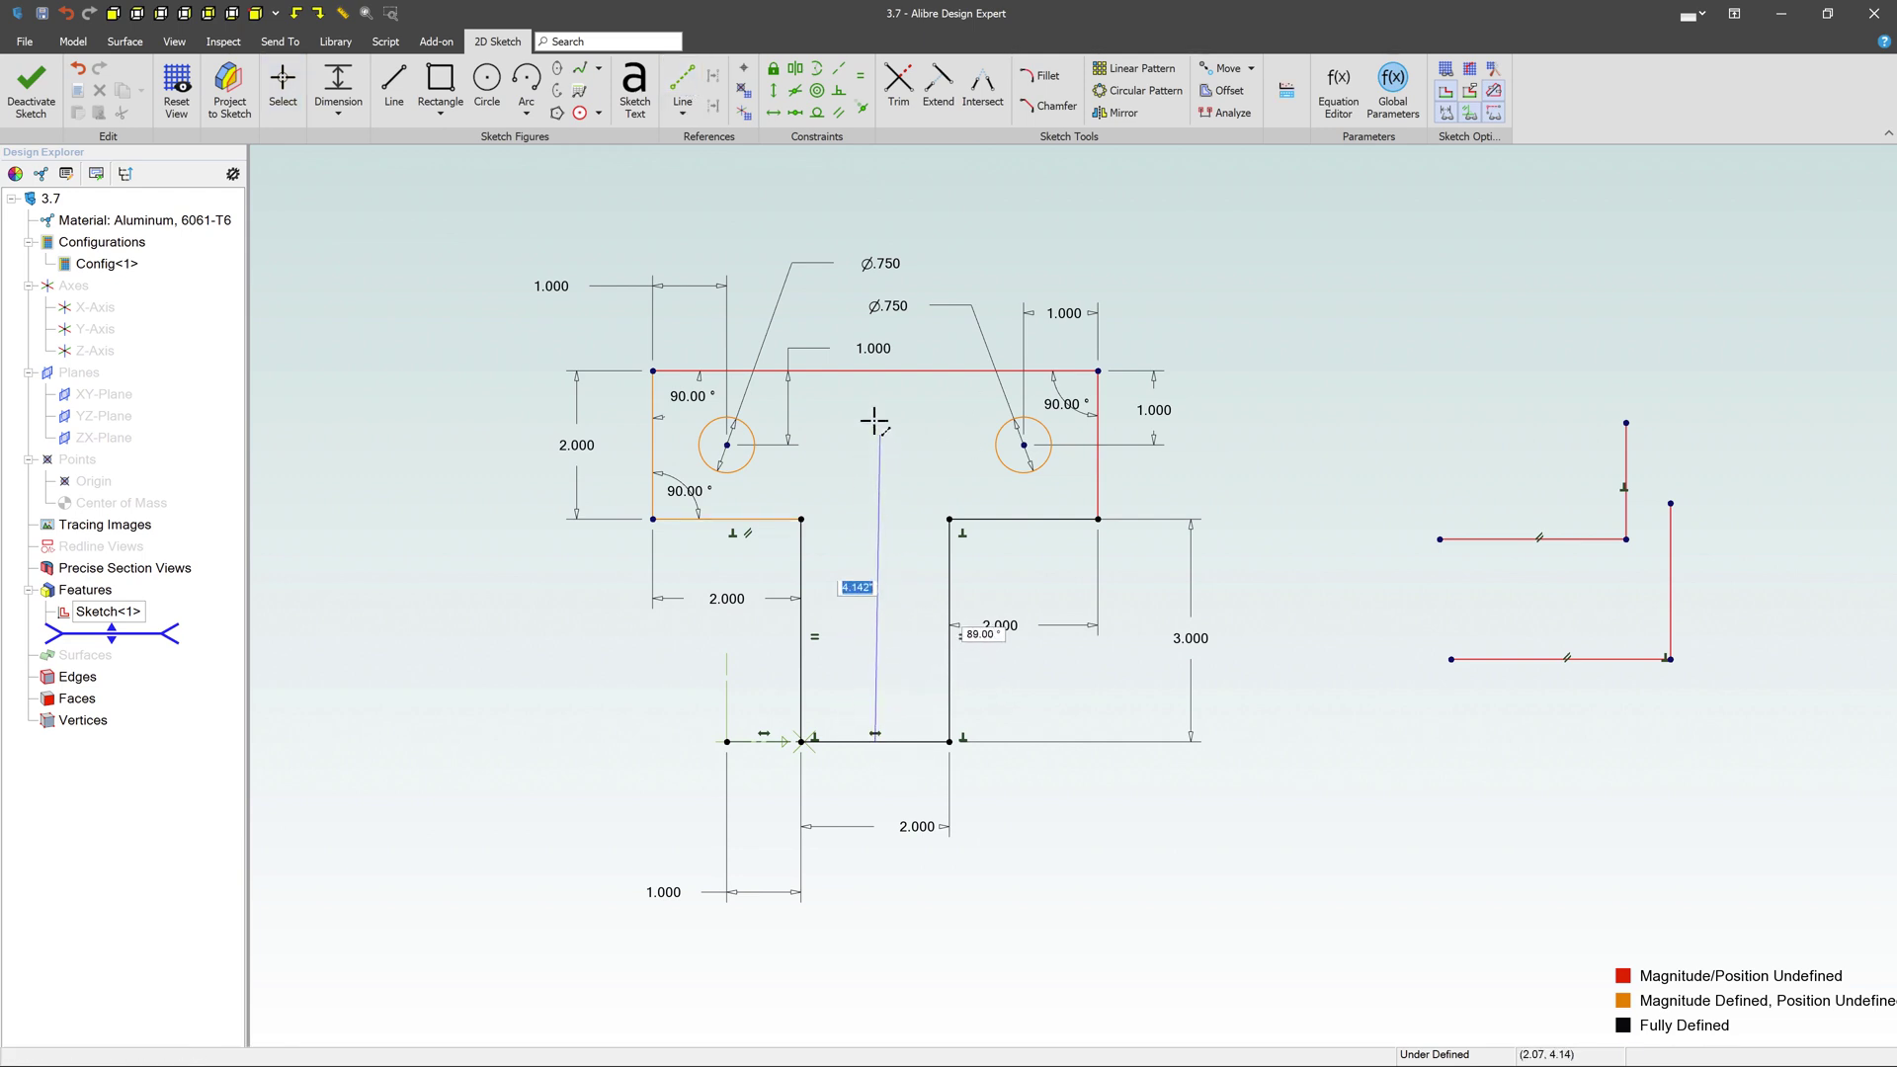
click(875, 372)
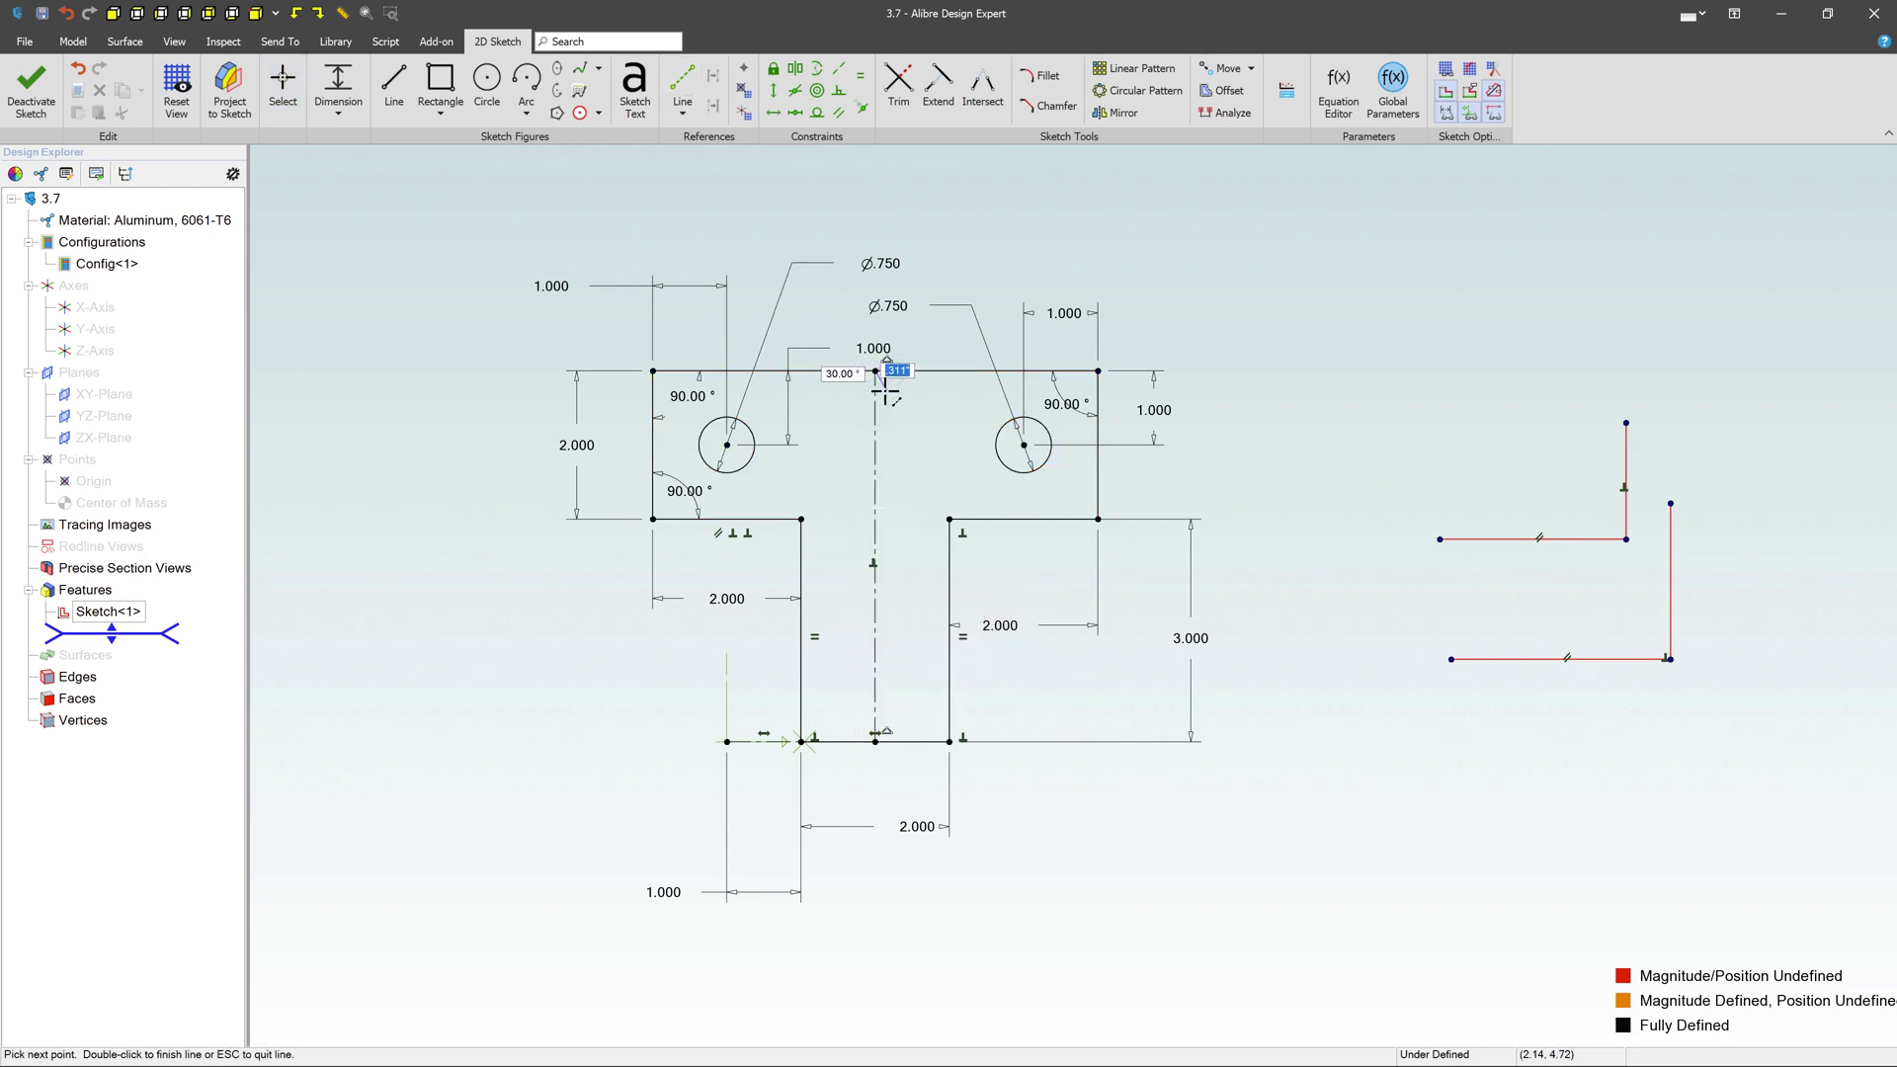
key(Escape)
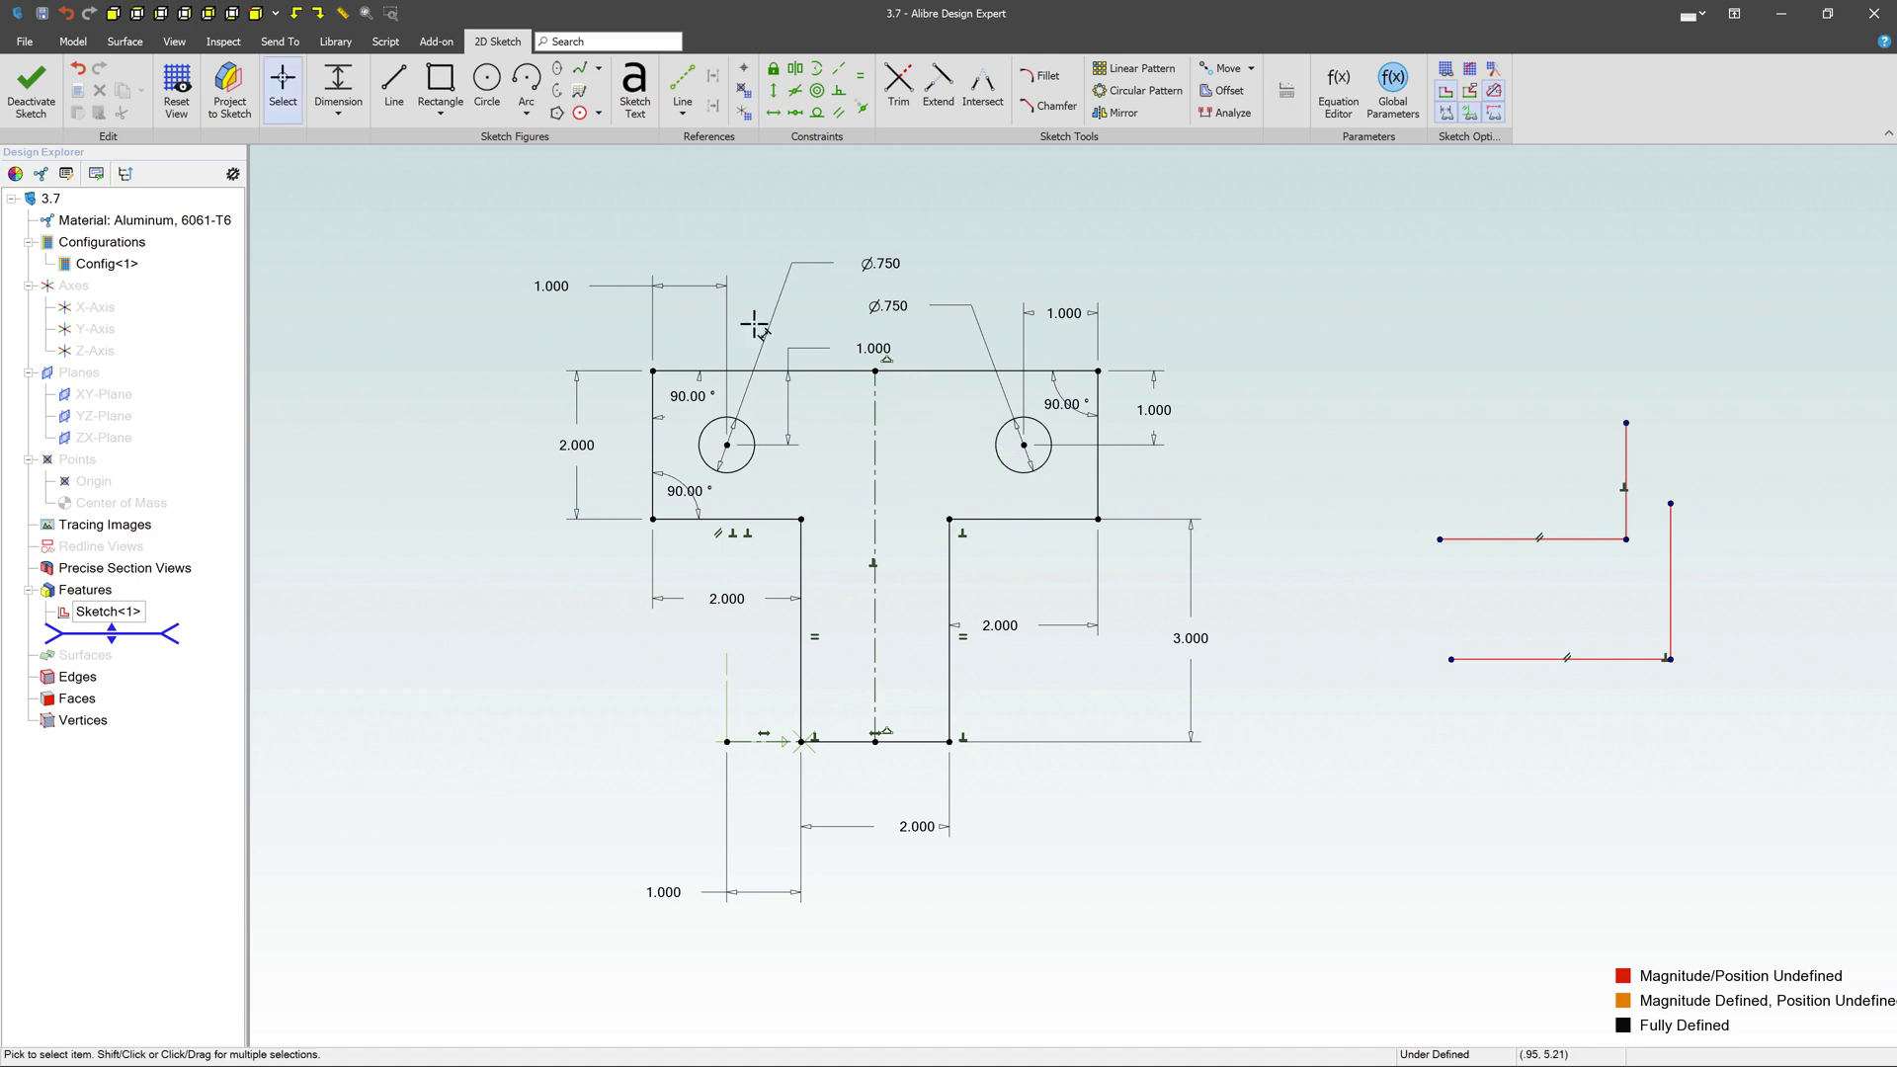
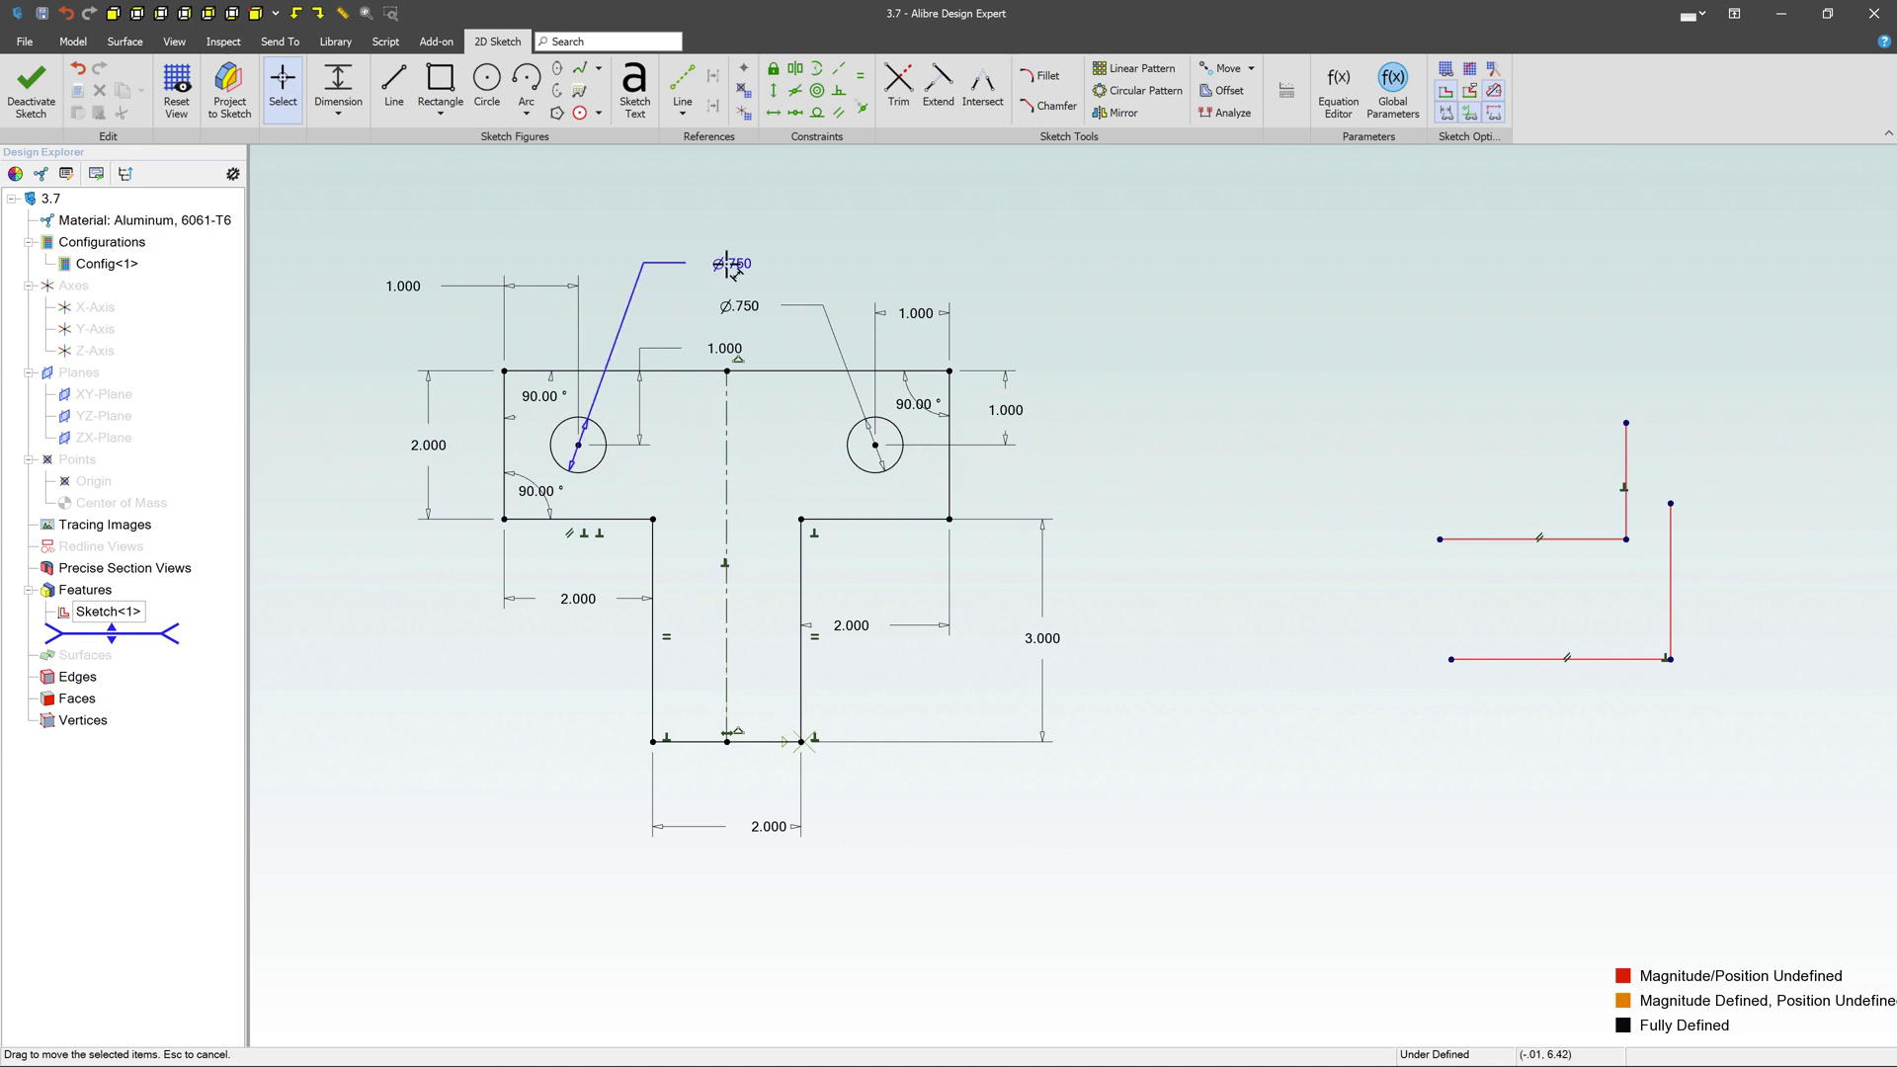
Delete the left circle's diameter dimension and constrain the two circles to equal size.
key(Delete)
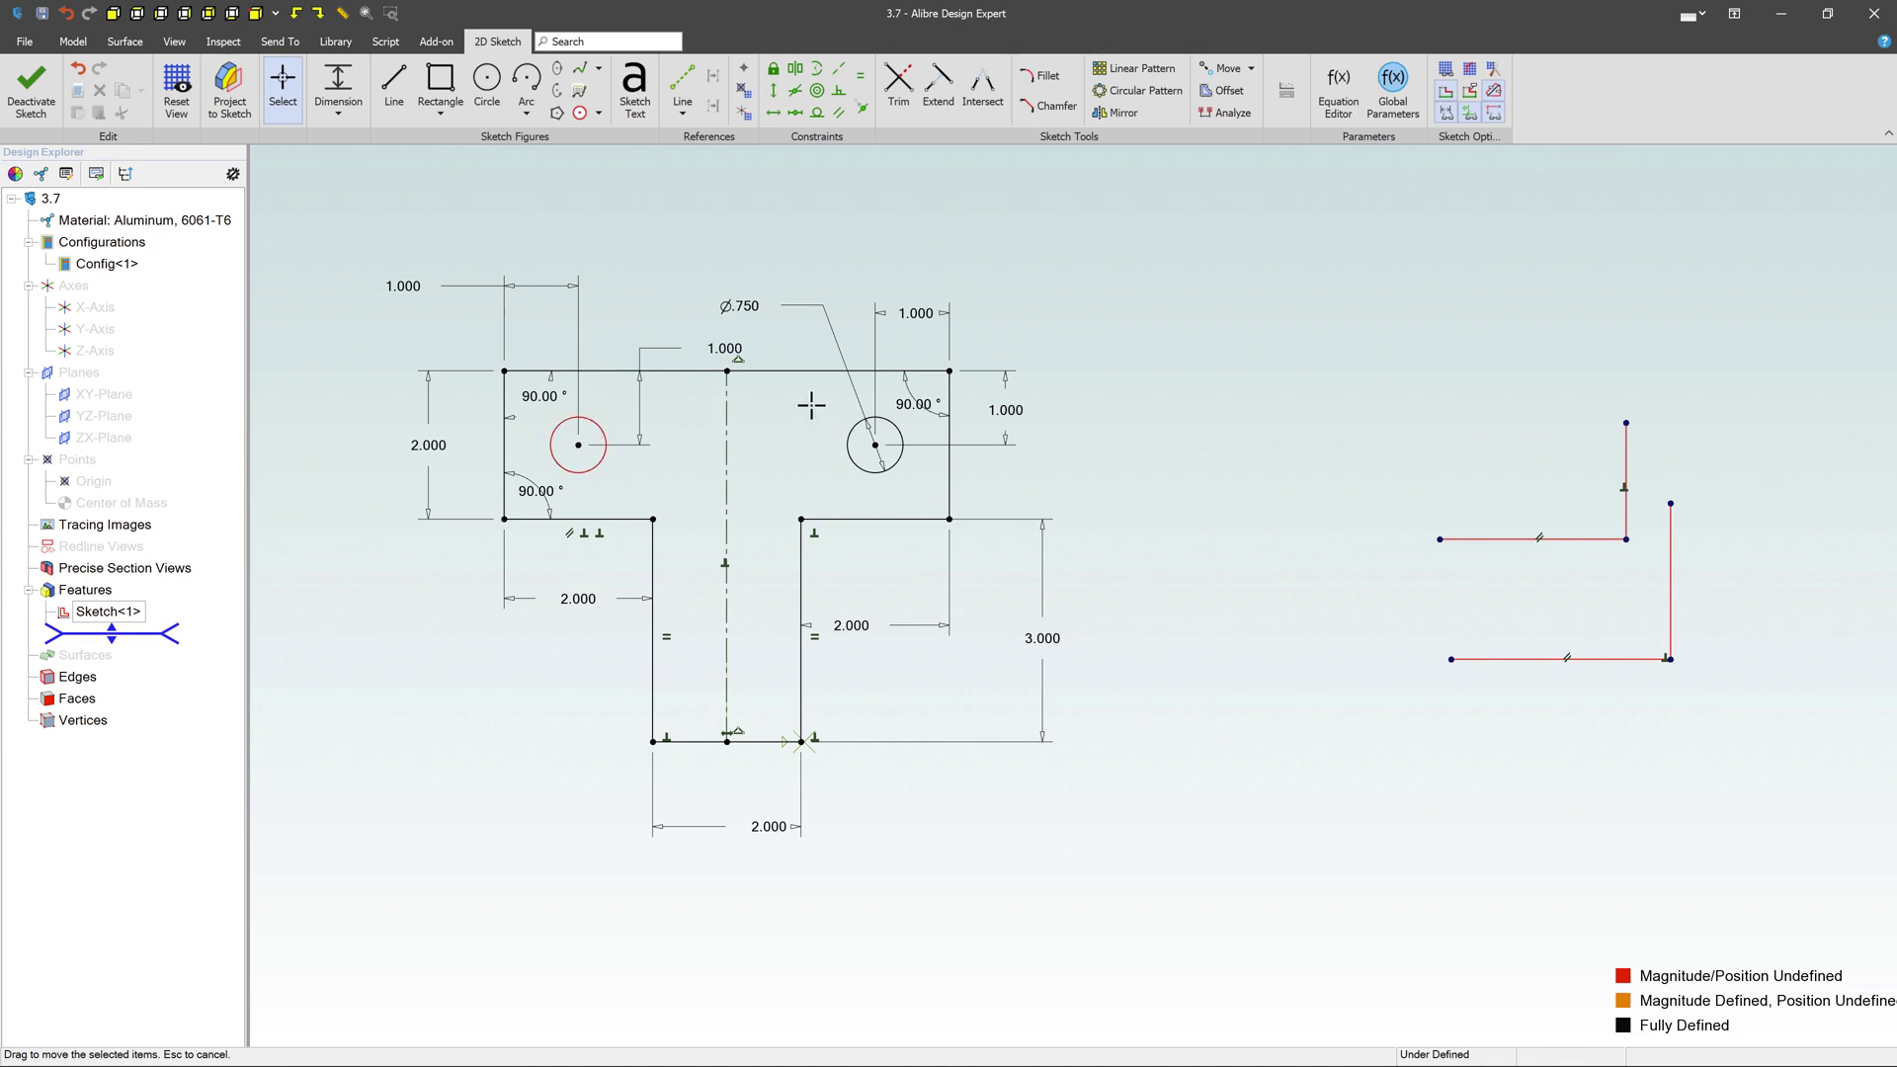
click(861, 468)
ctrl+click(605, 460)
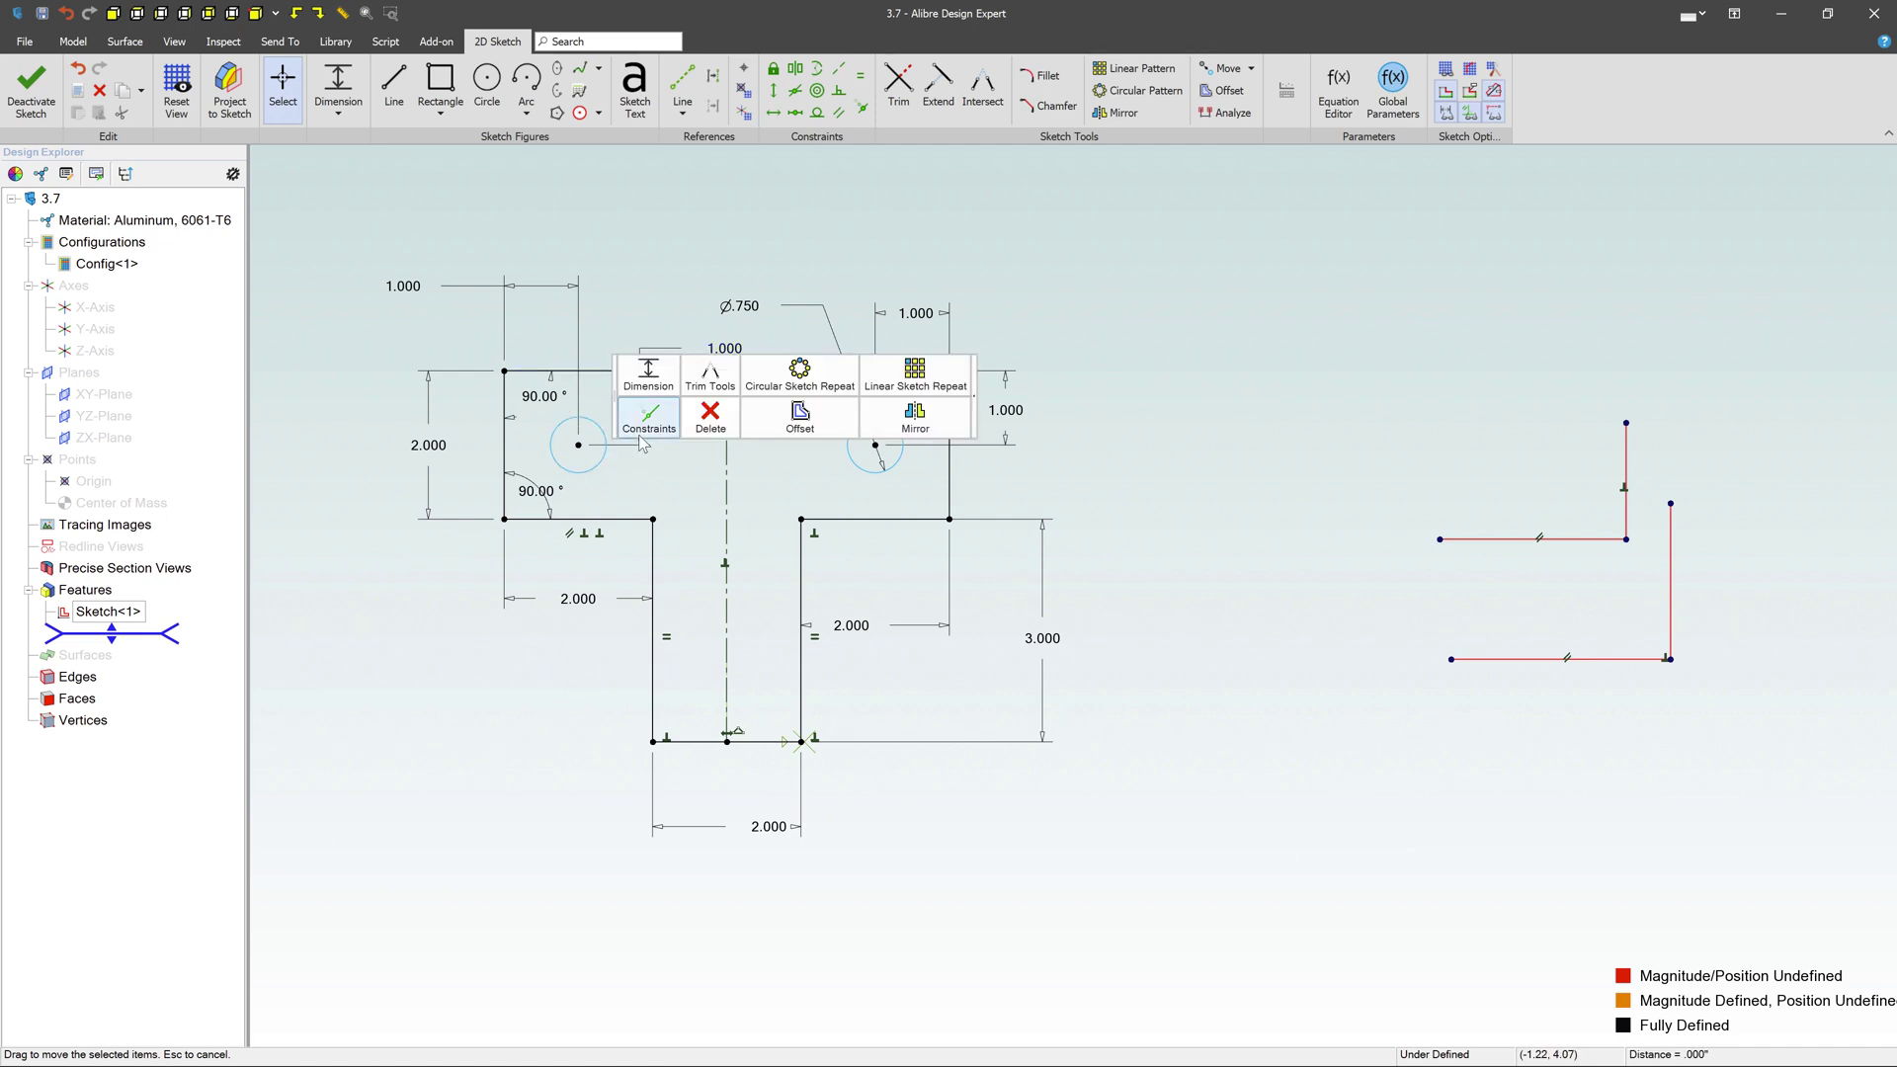
mouse_move(648, 417)
click(703, 458)
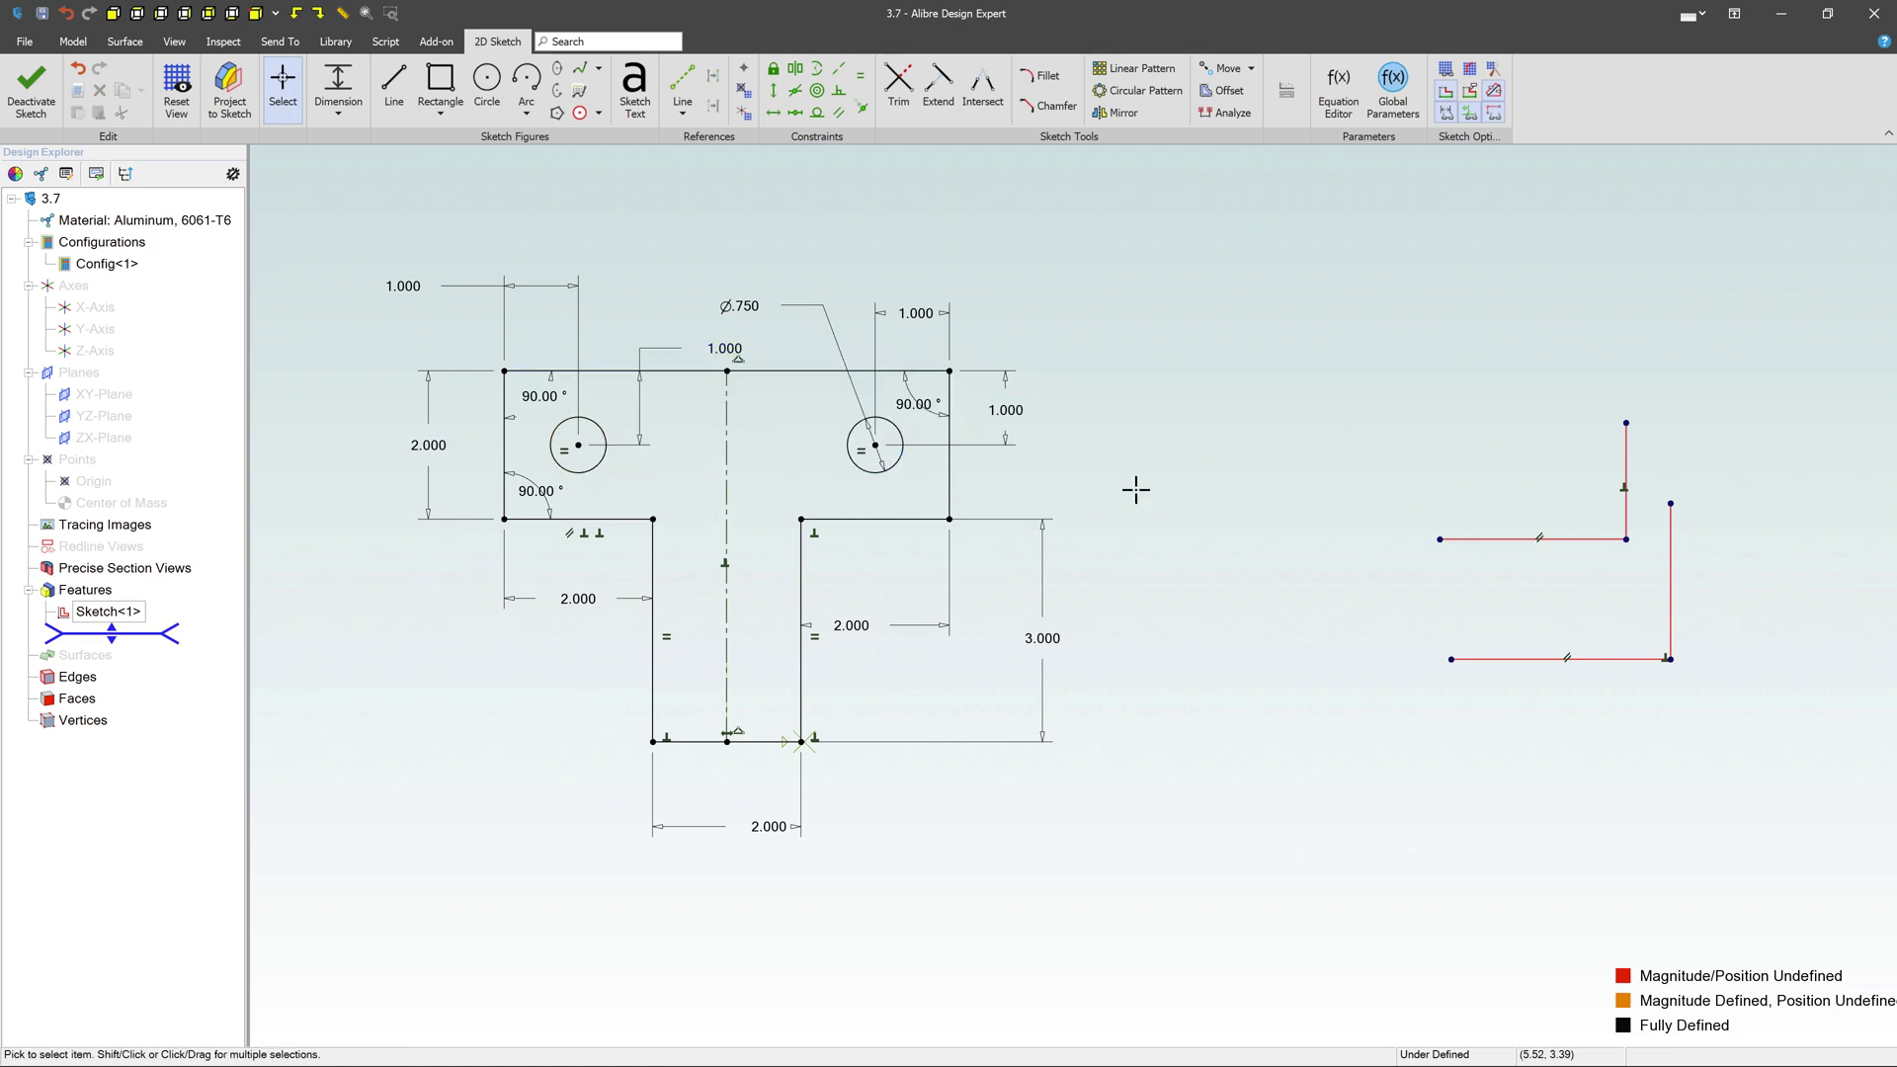
Test the circles' equal constraint by setting the right circle's diameter to 1 and back to .75.
double_click(750, 310)
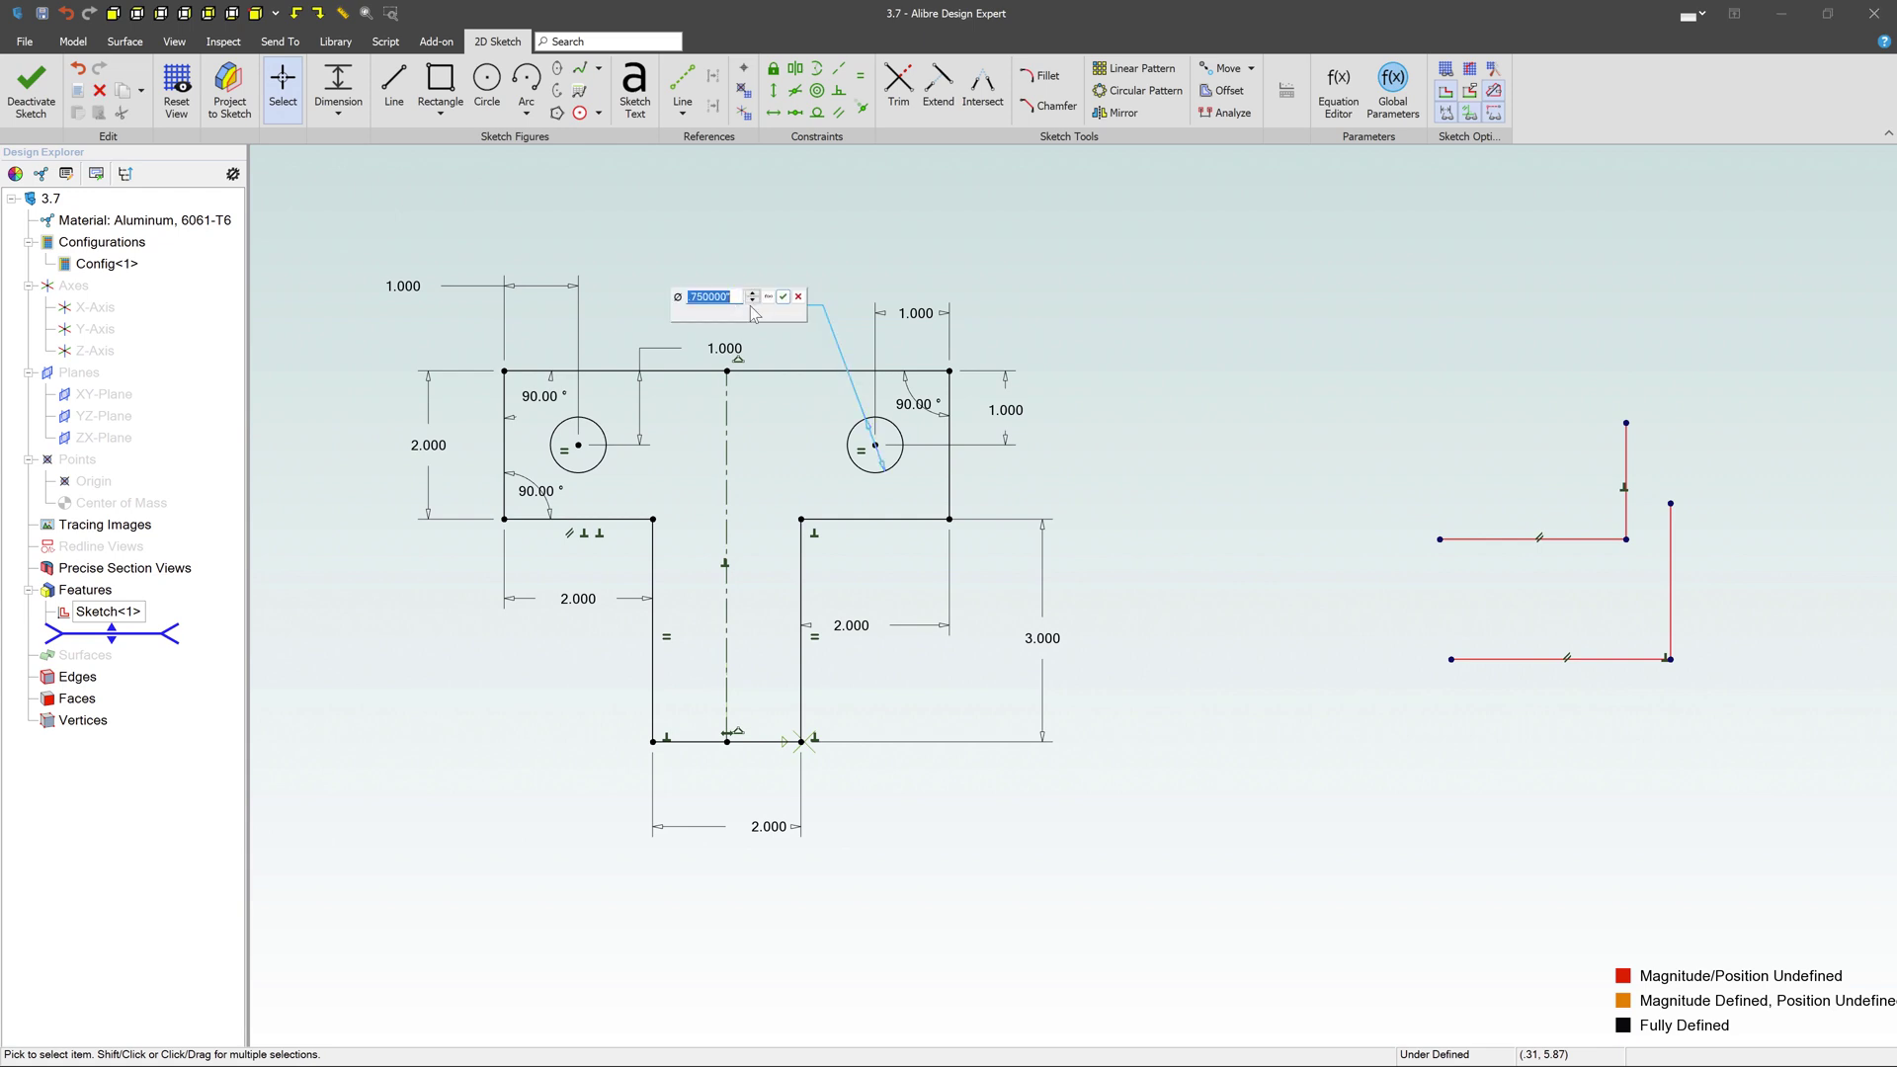
text(1)
key(Return)
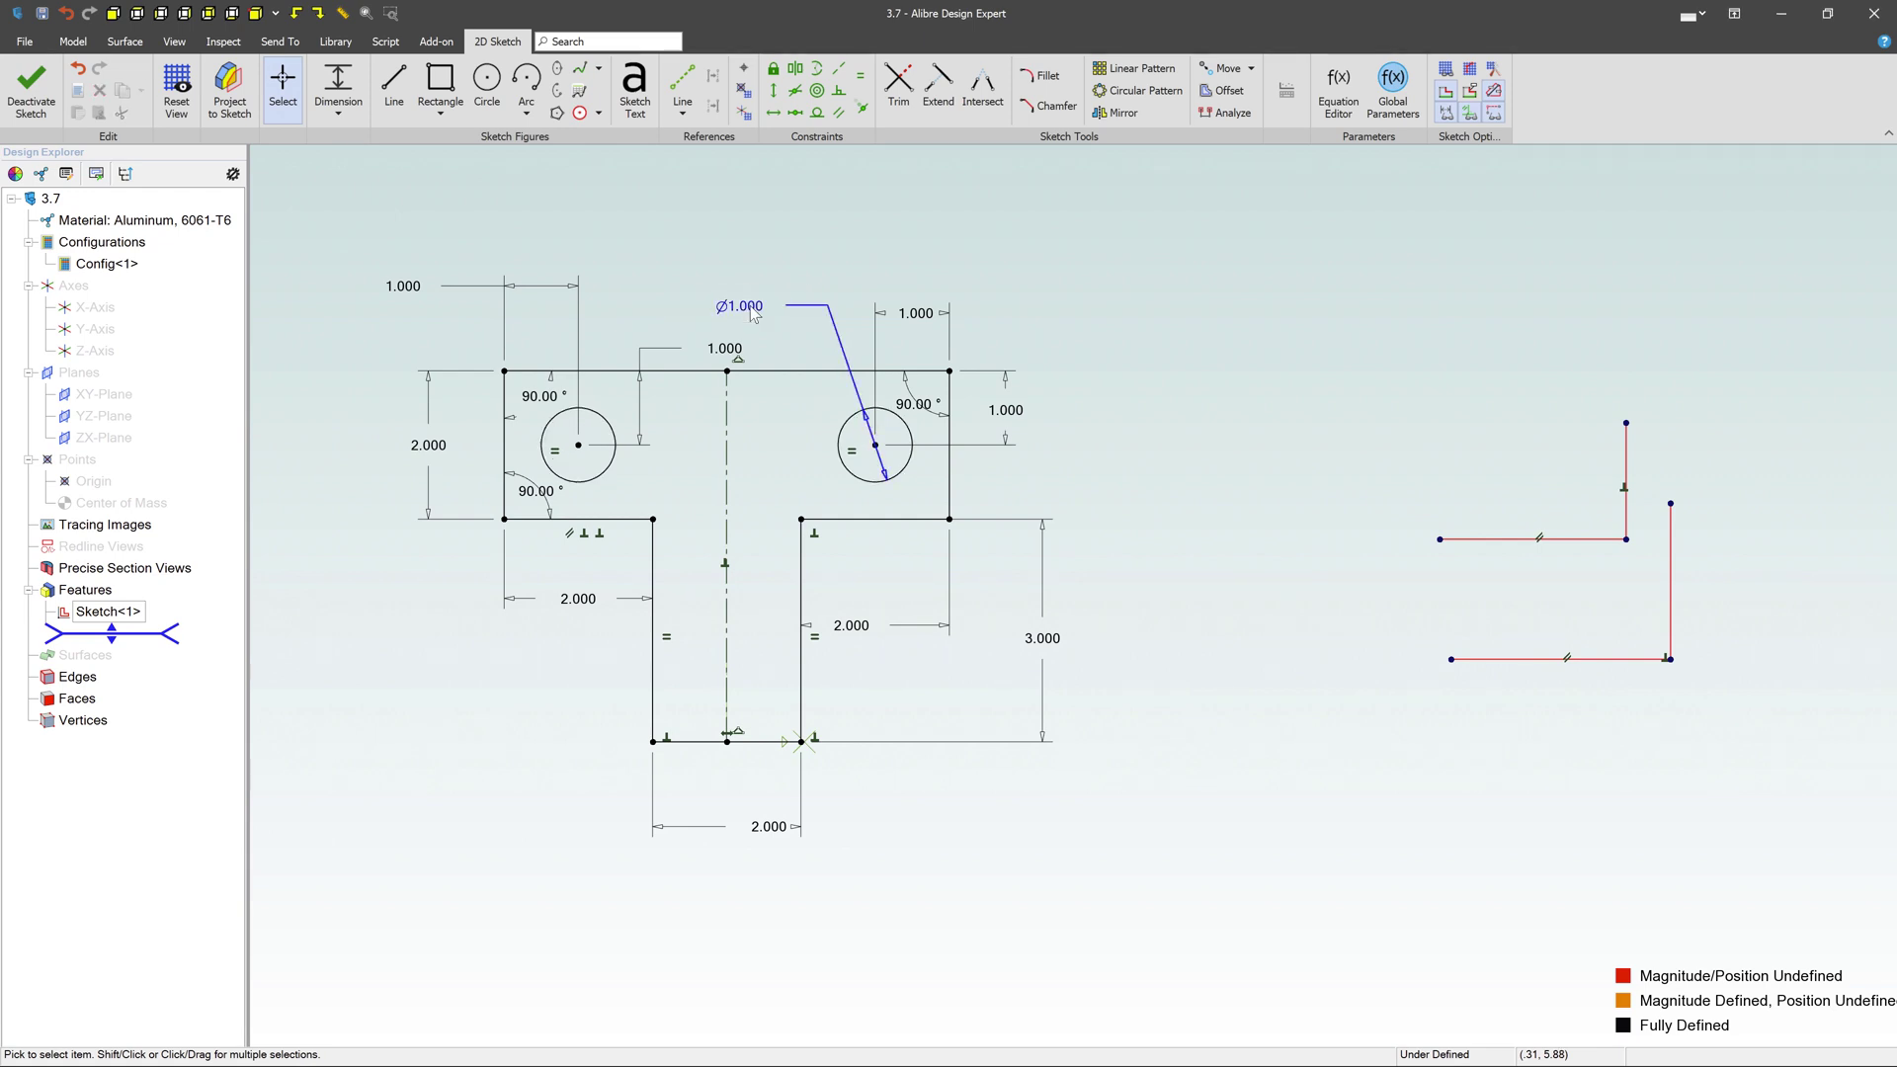
double_click(753, 308)
text(.75)
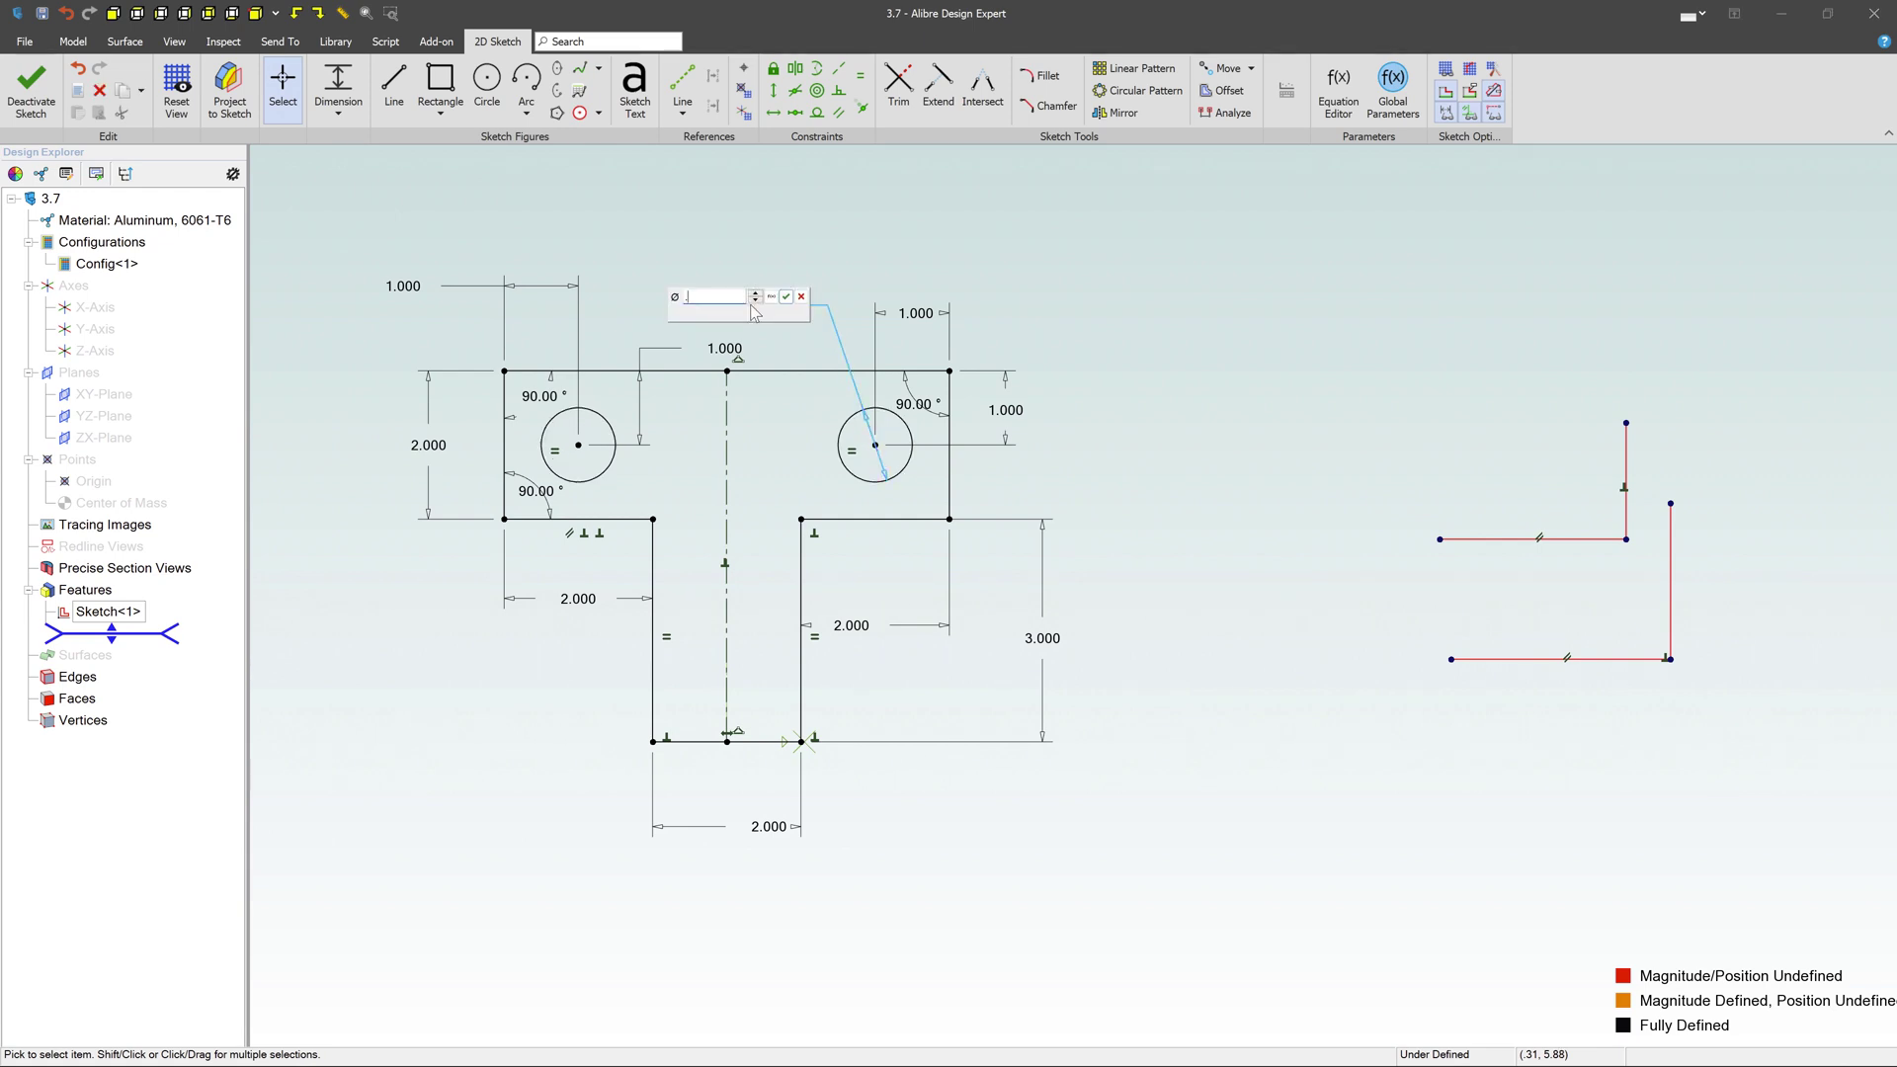
key(Return)
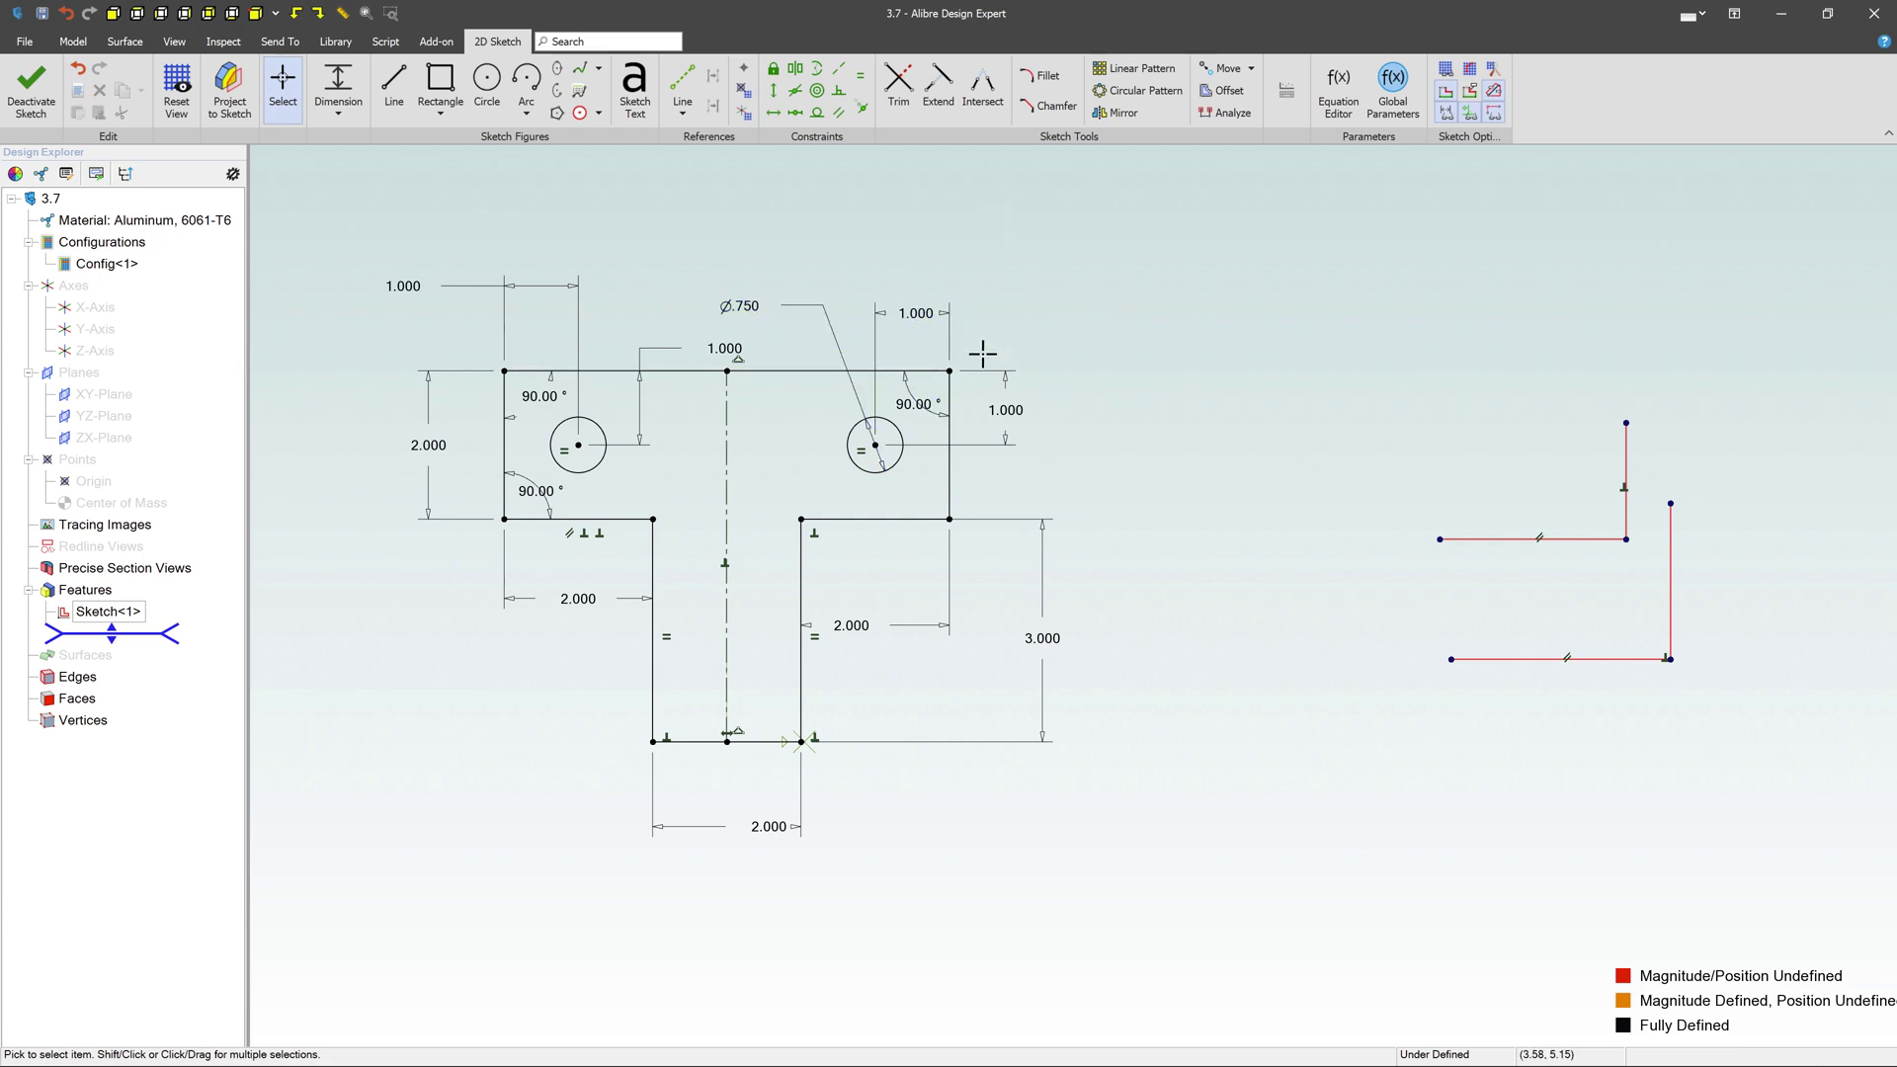
Delete the 90° dimension at the crossbar's upper right corner and constrain its right edge perpendicular to its lower right edge.
click(948, 479)
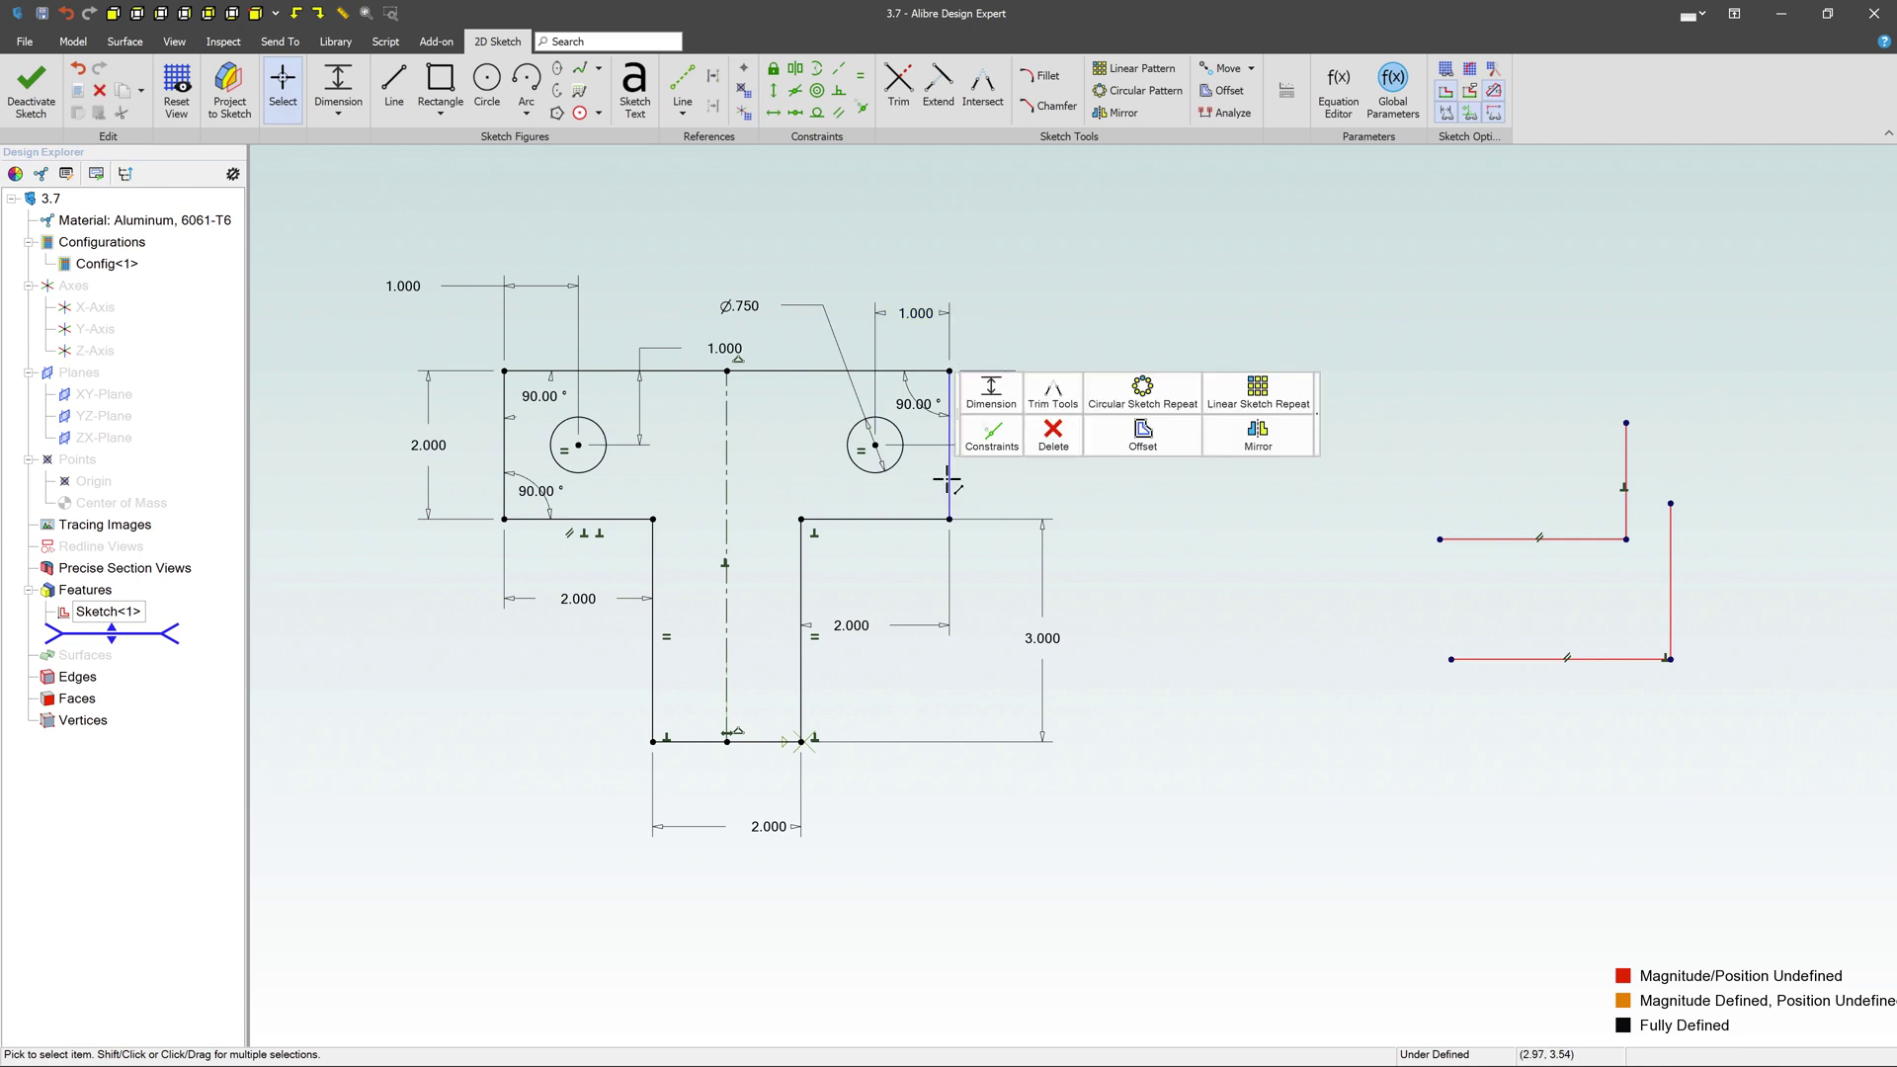
click(914, 410)
key(Delete)
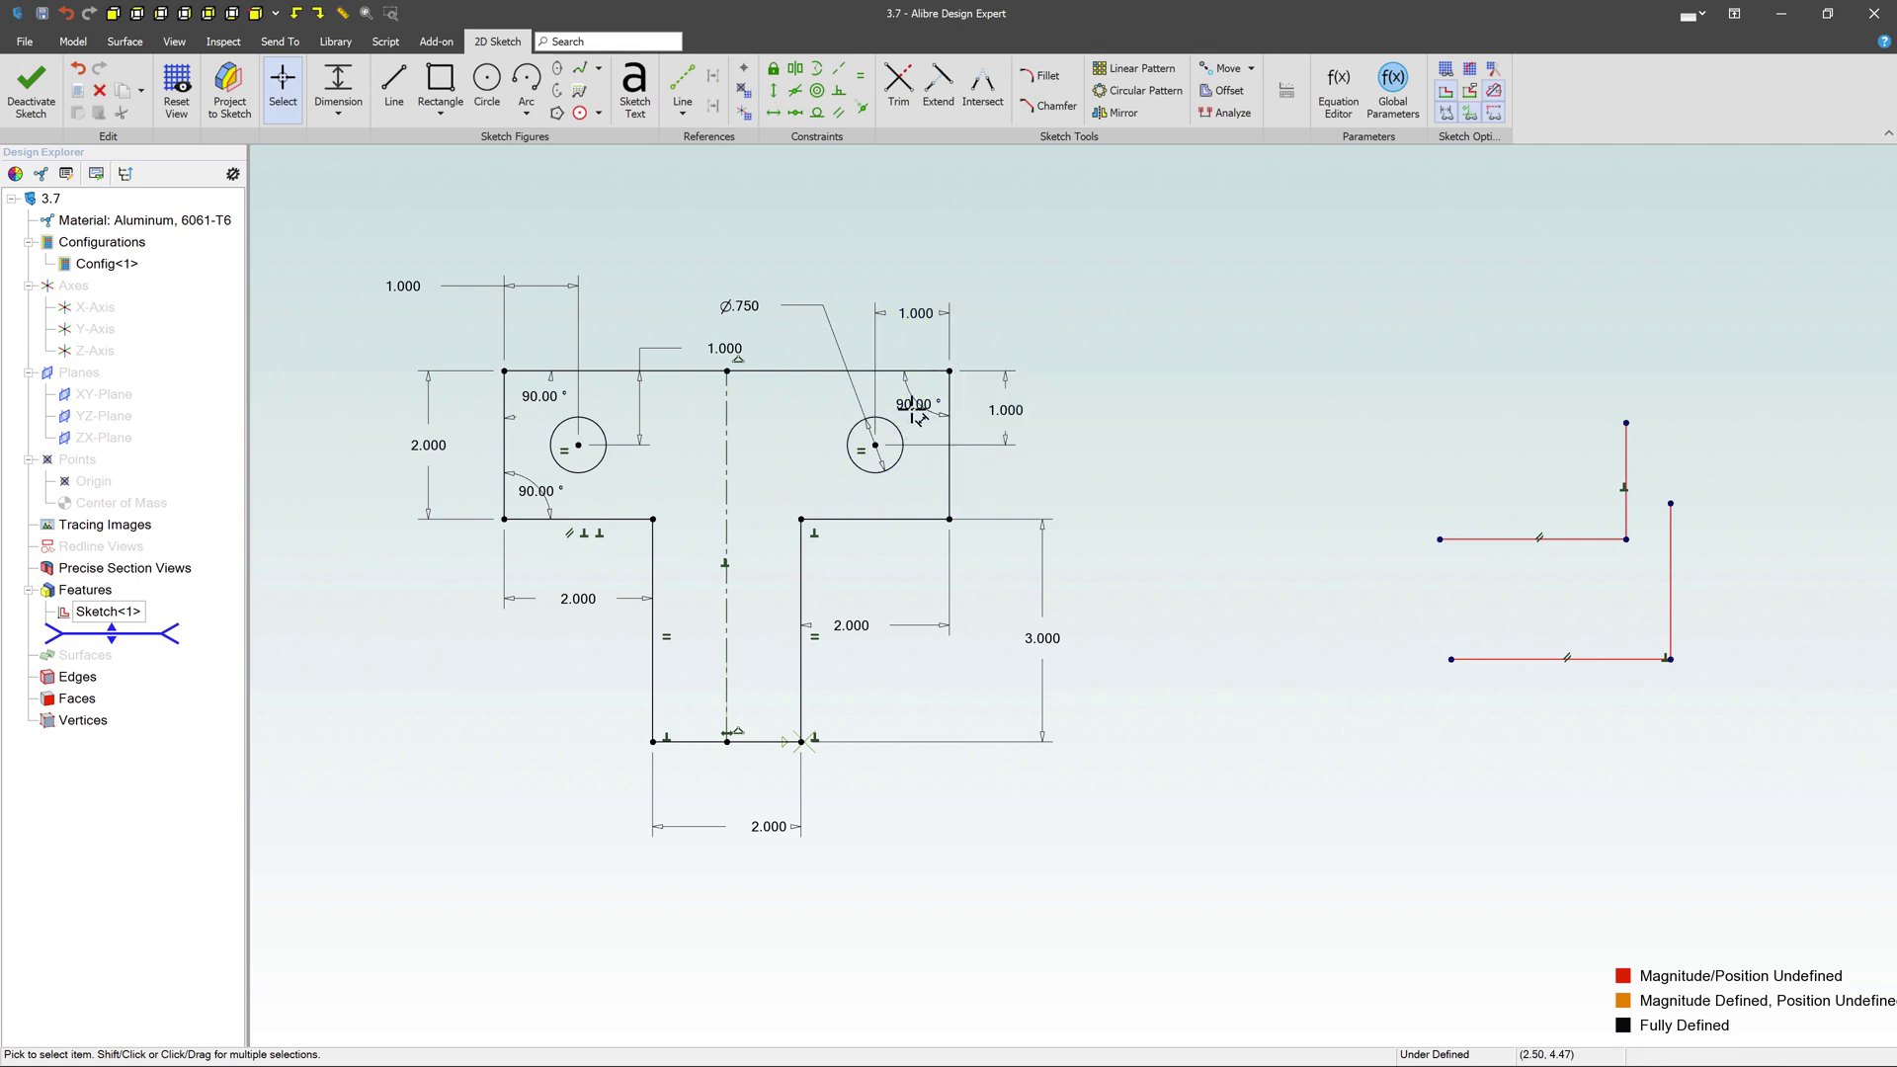
click(948, 470)
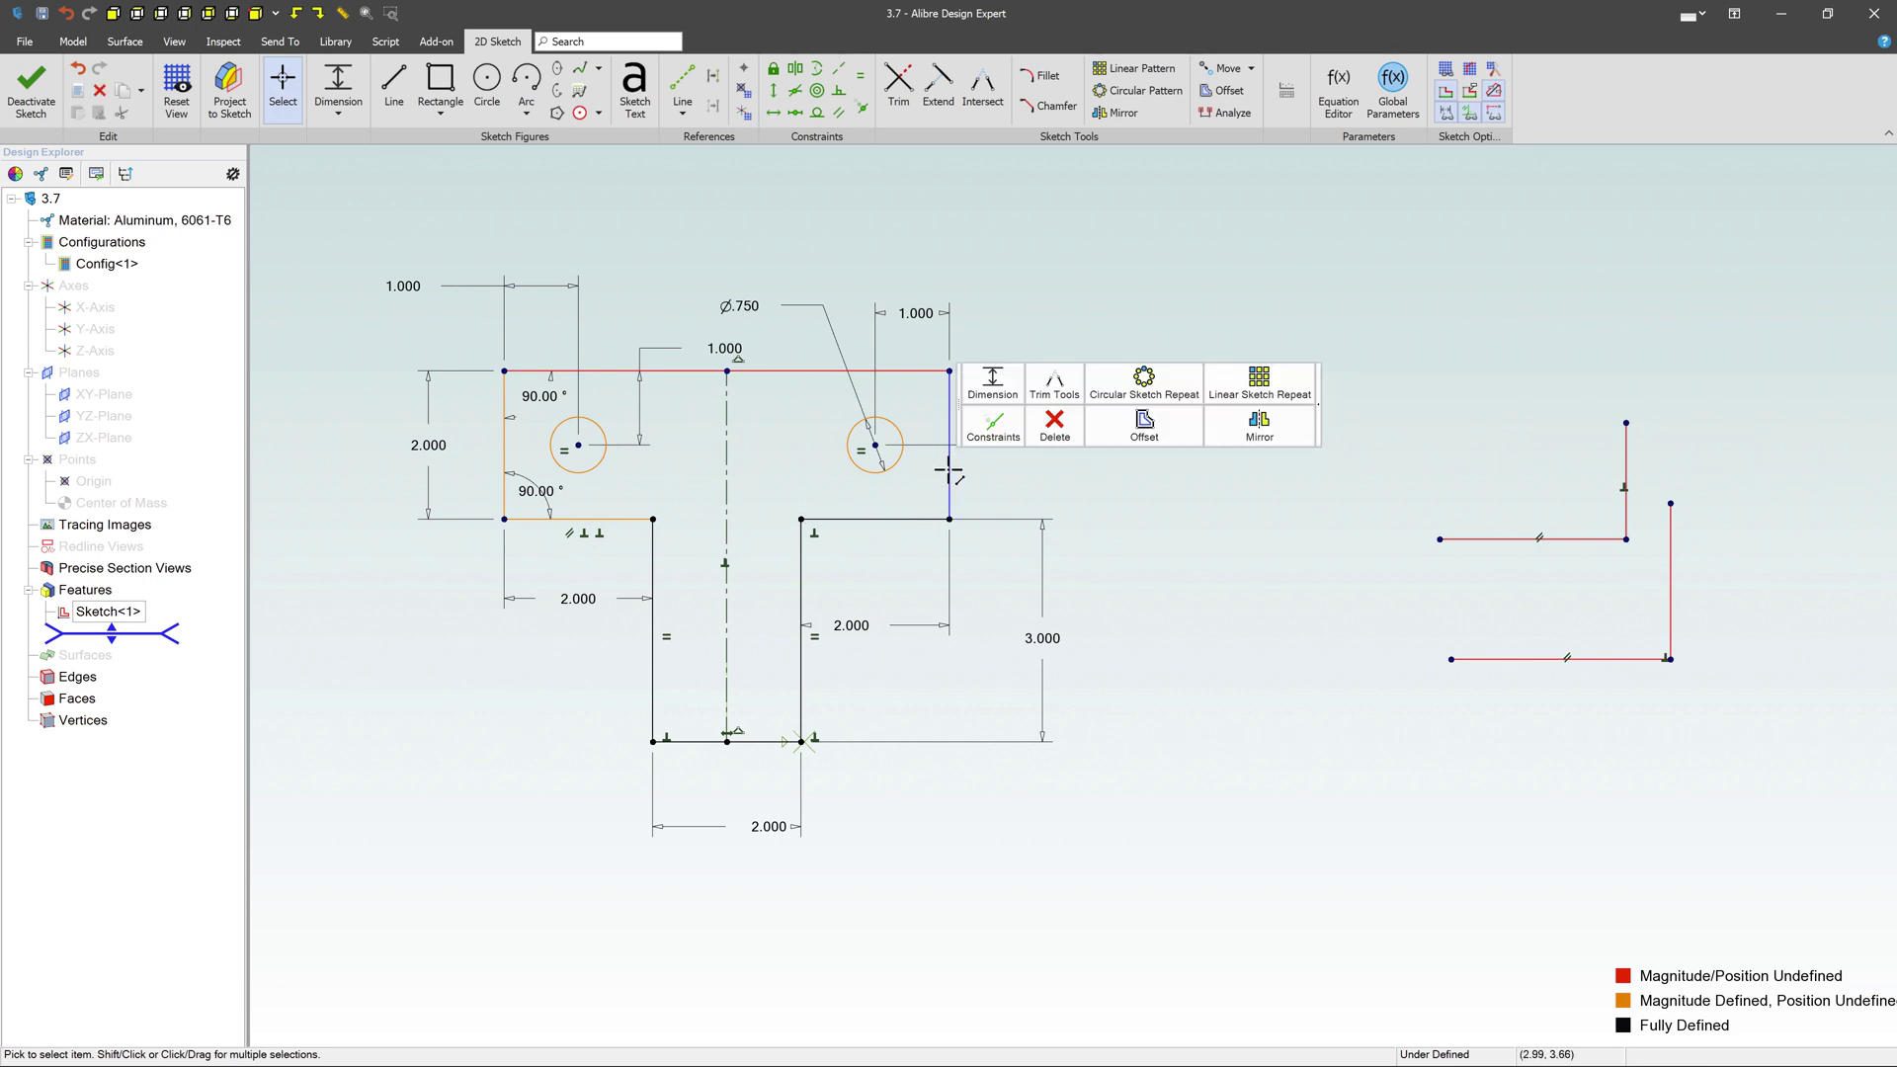
click(993, 425)
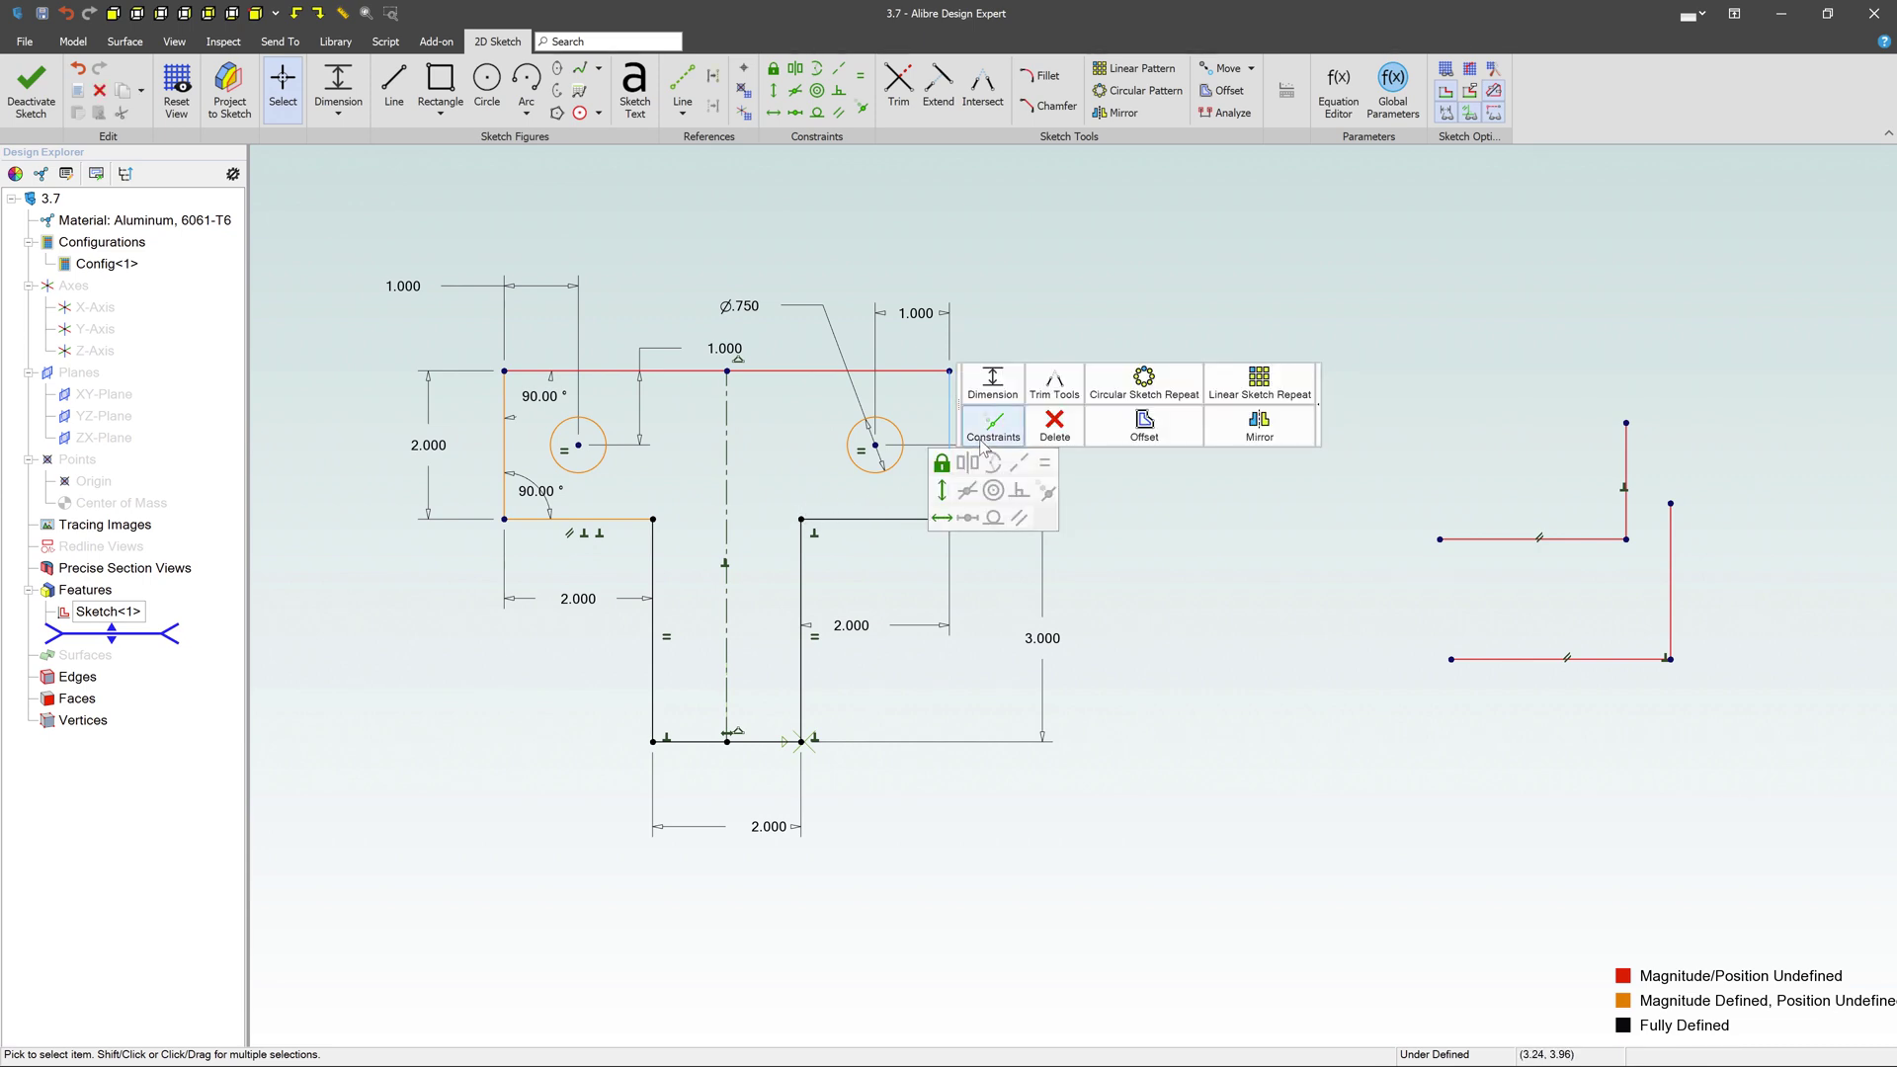
shift+click(878, 518)
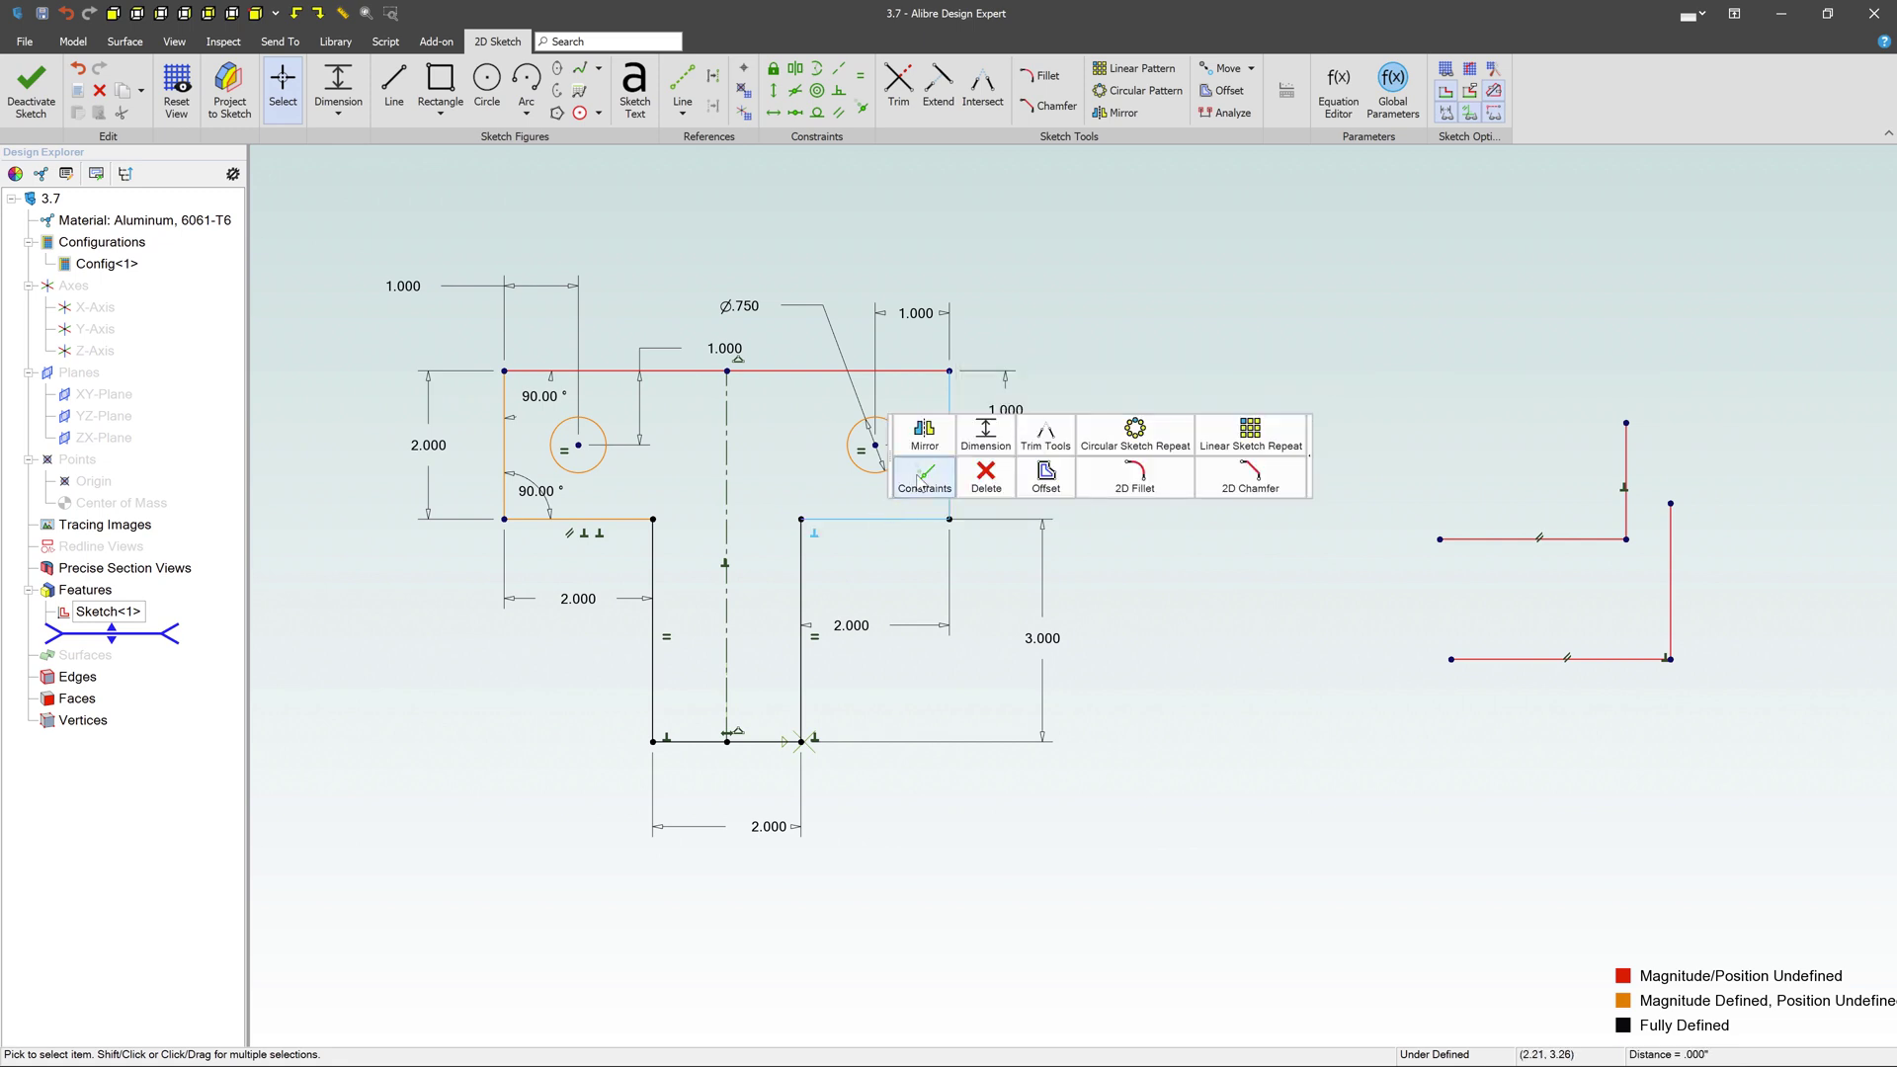
click(919, 481)
click(946, 545)
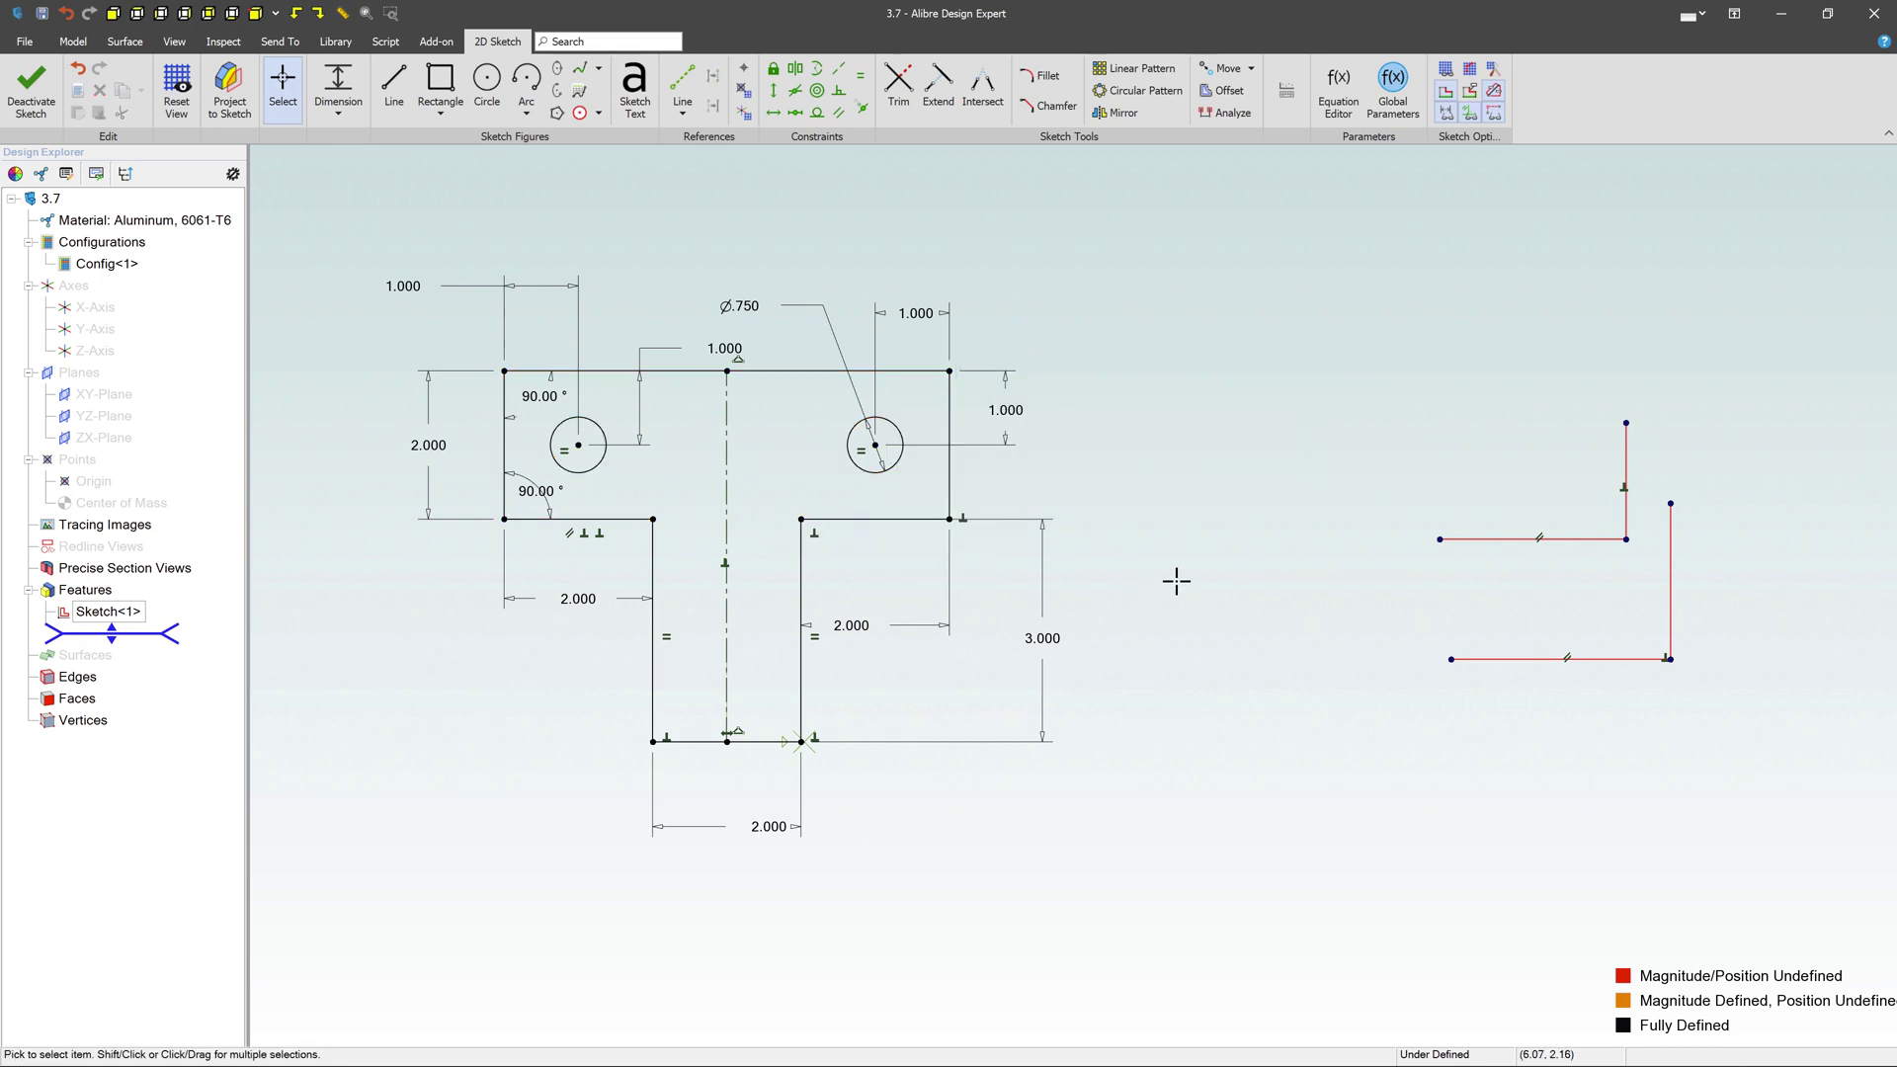
Delete the two 90° dimensions at the upper and lower left corners of the crossbar.
click(546, 400)
key(Delete)
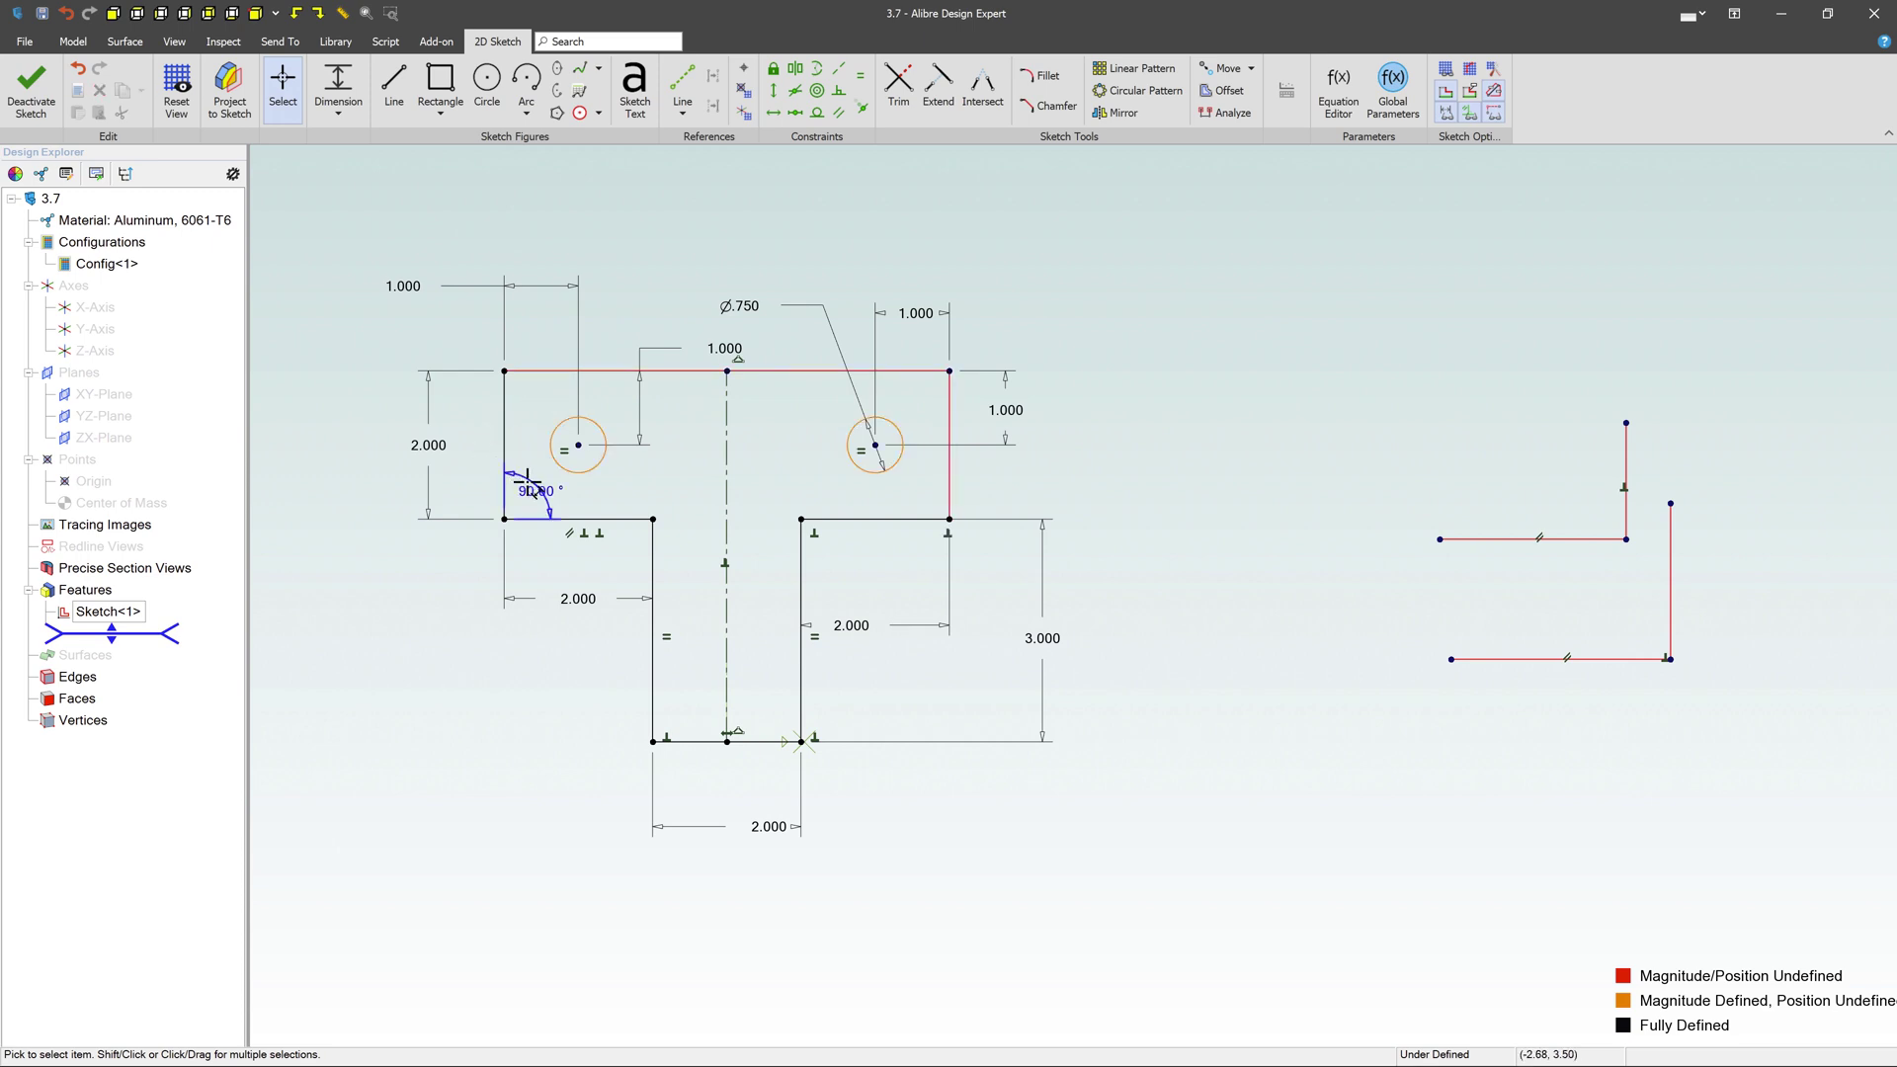
click(522, 486)
key(Delete)
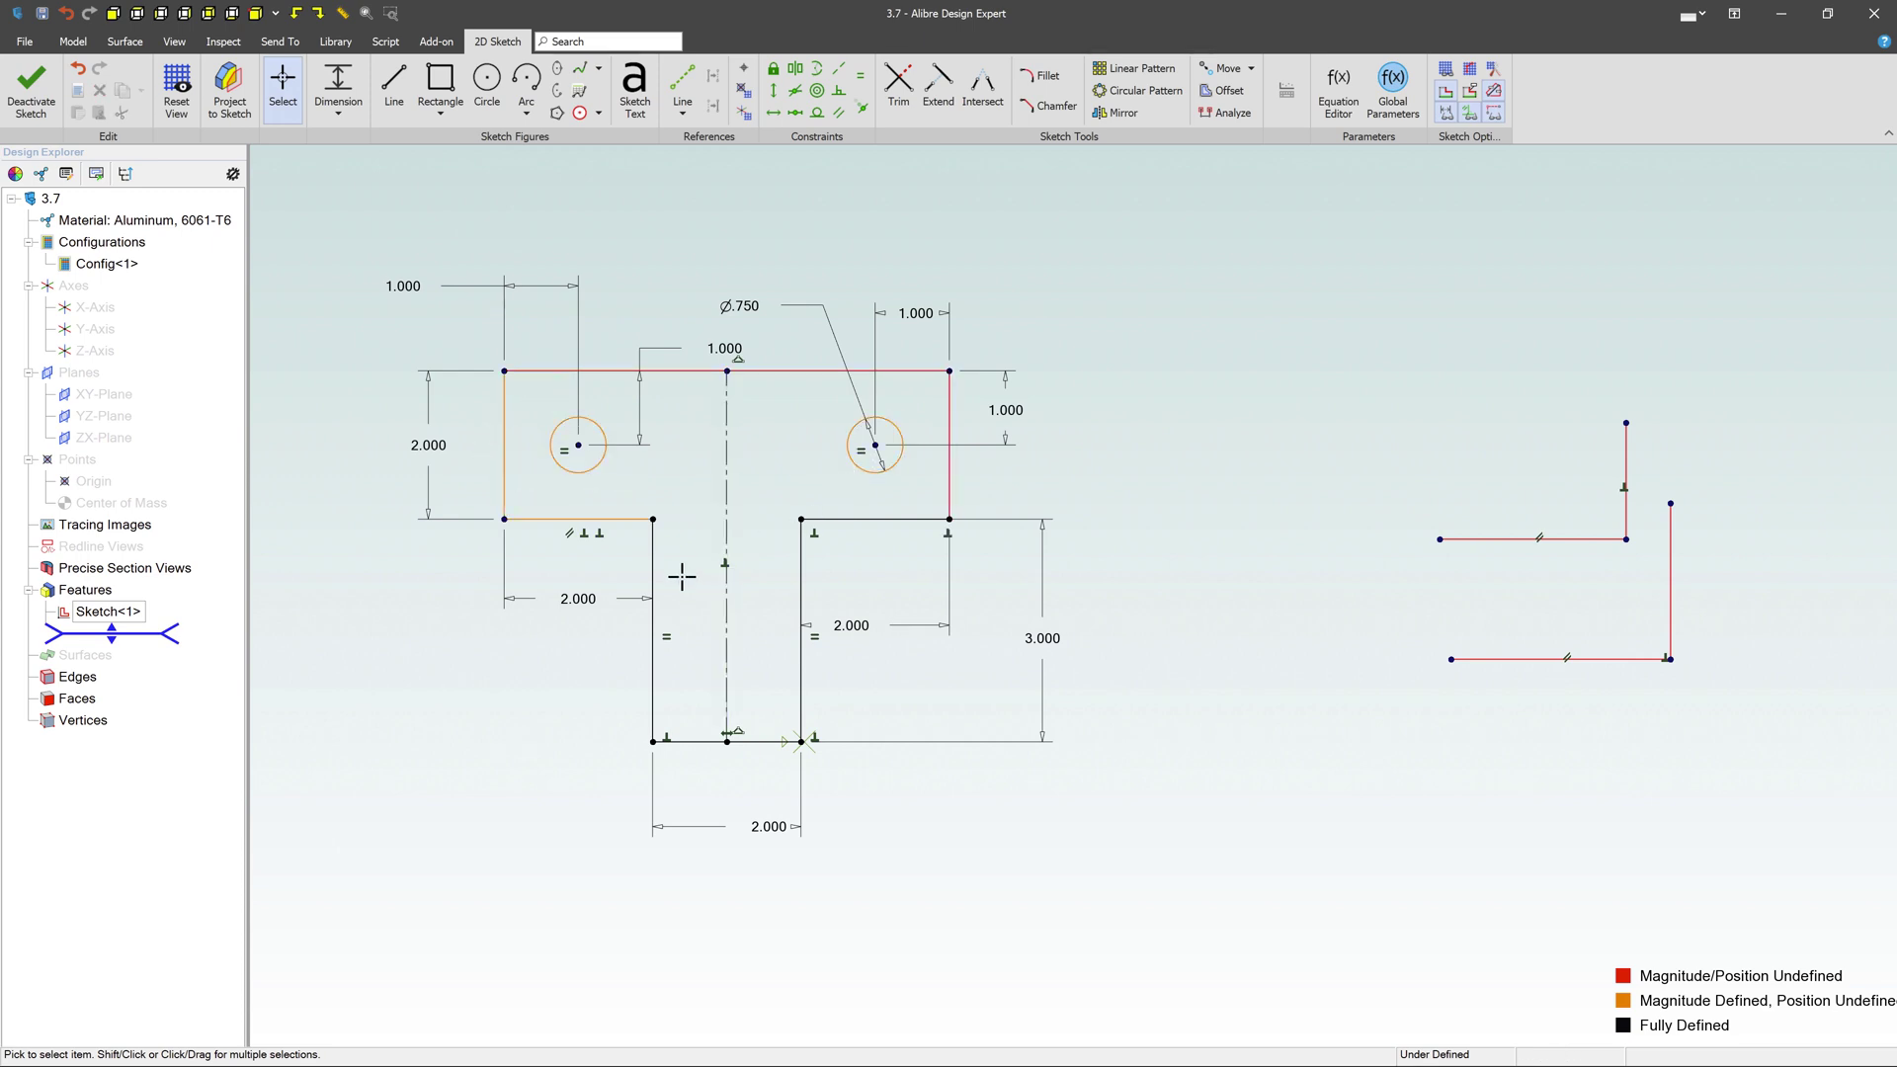
Delete the length dimension of the crossbar's lower left edge and constrain that edge equal to the lower right edge.
drag(578, 598, 583, 608)
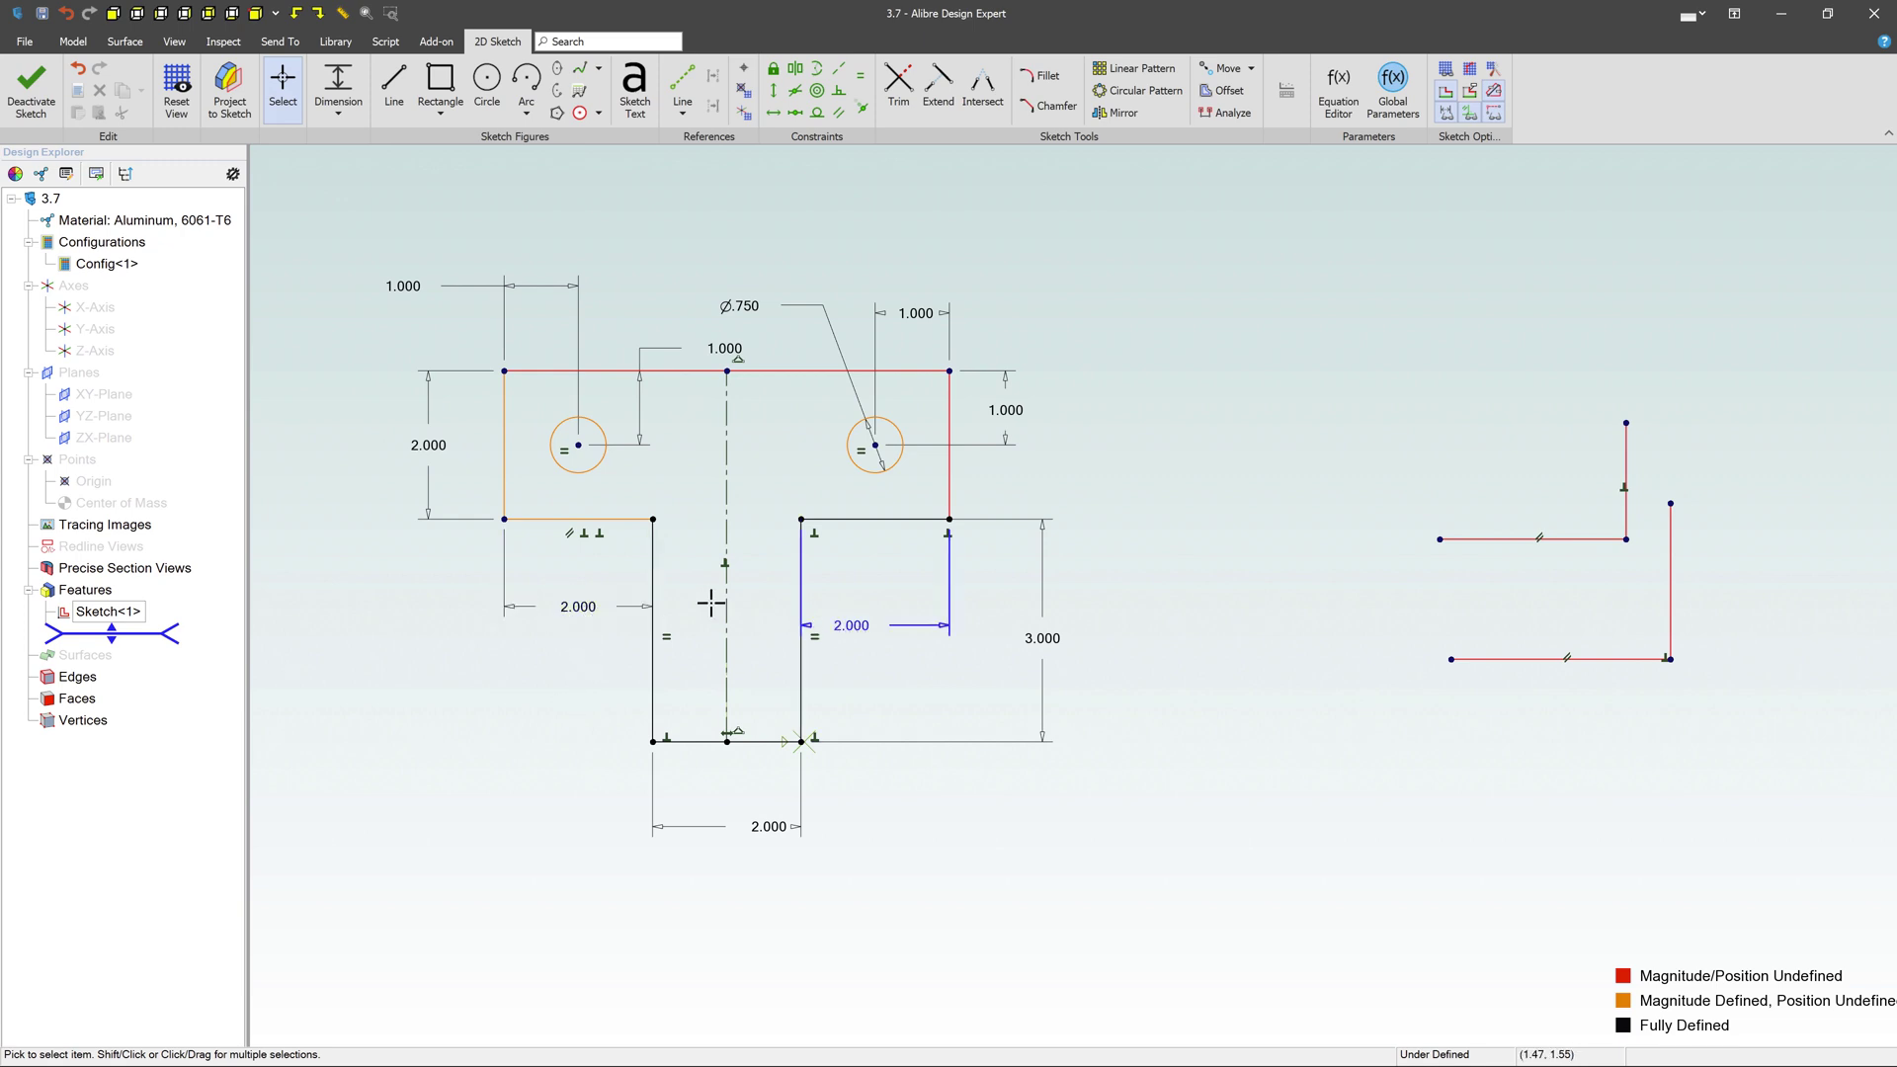
key(Delete)
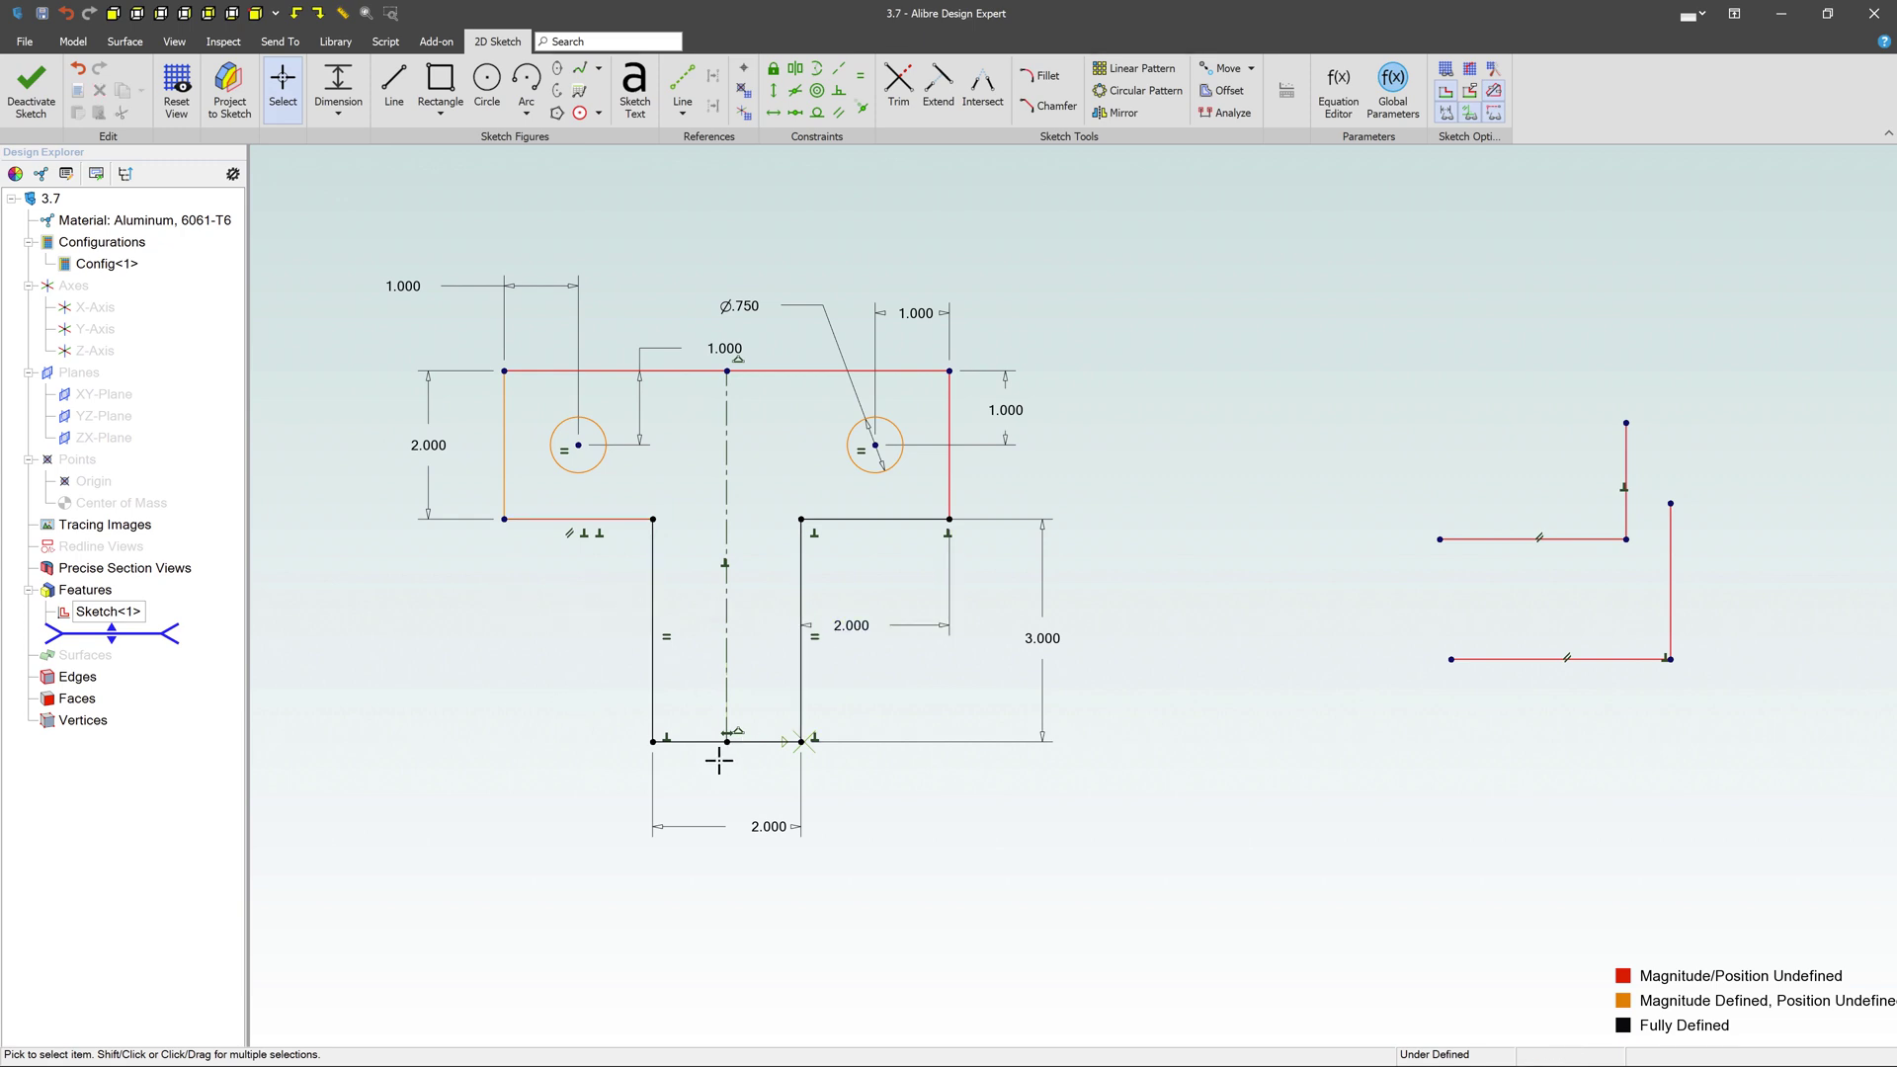
click(614, 519)
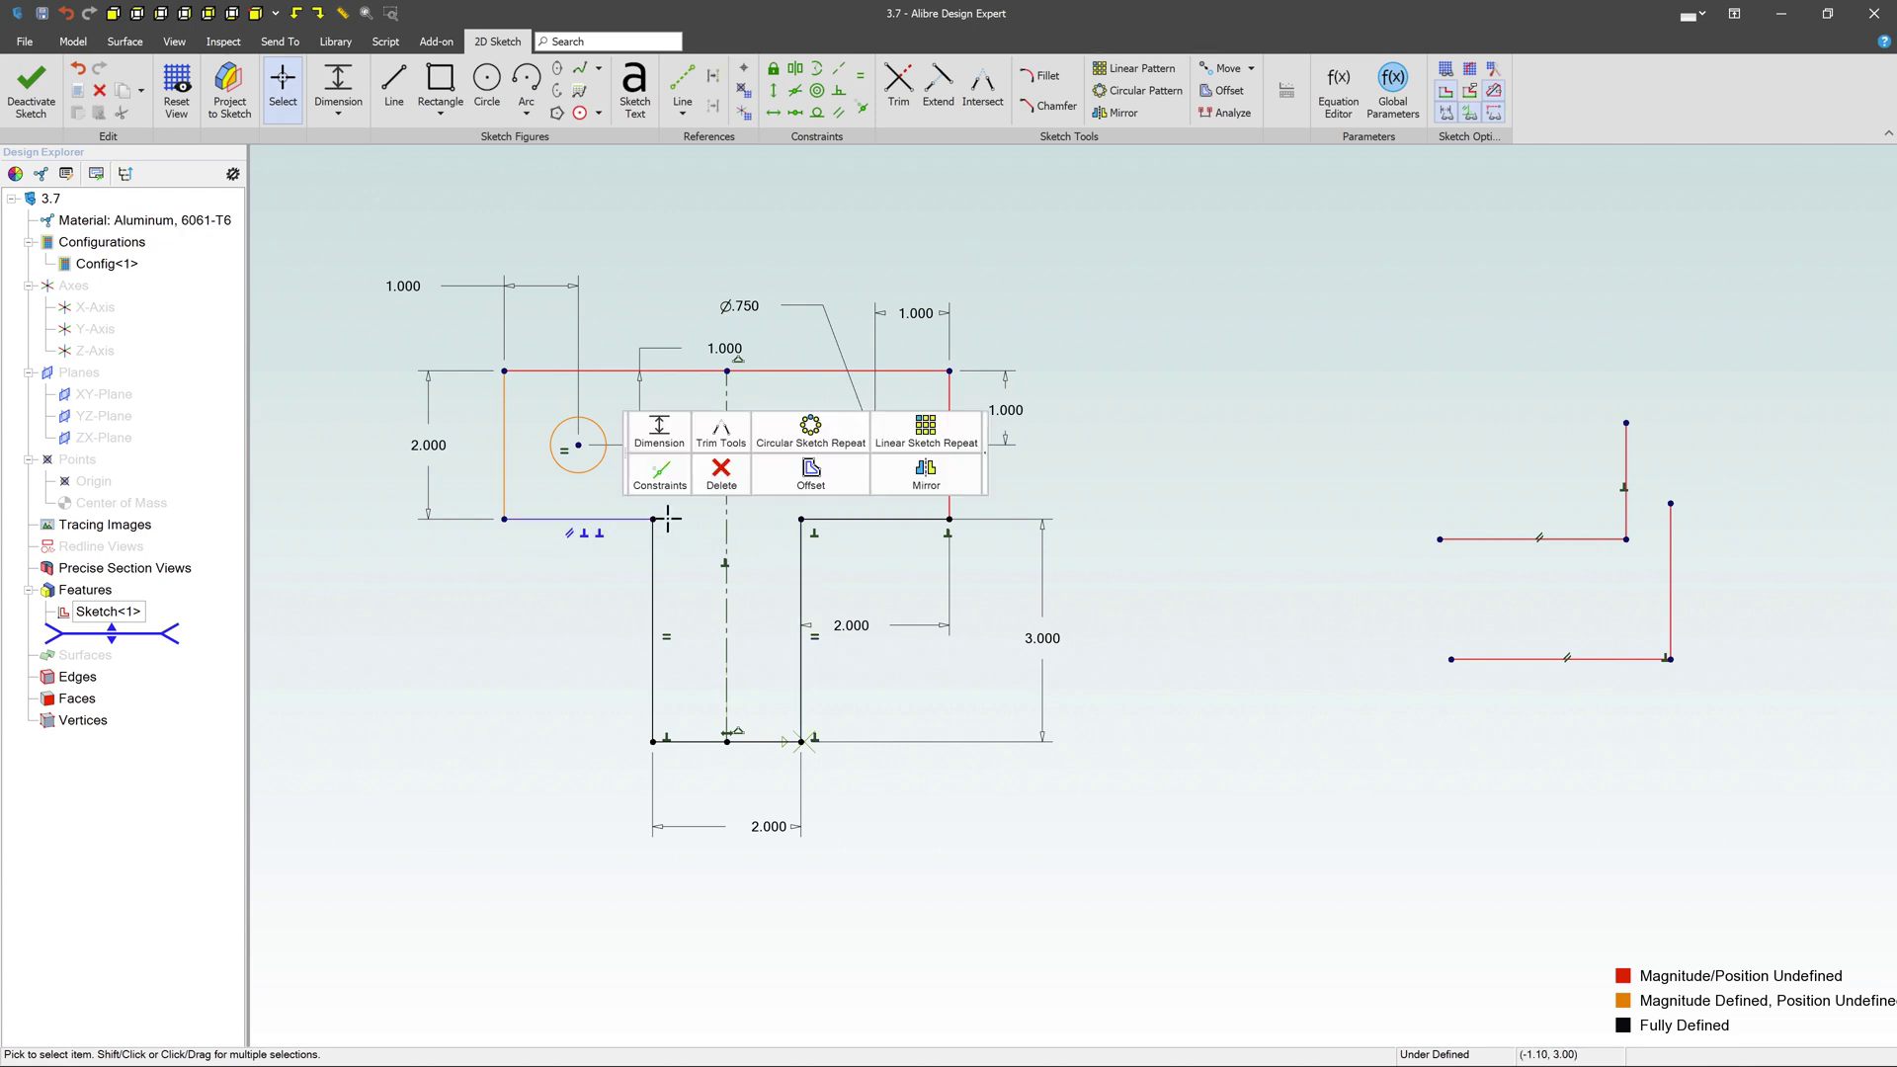
shift+click(865, 518)
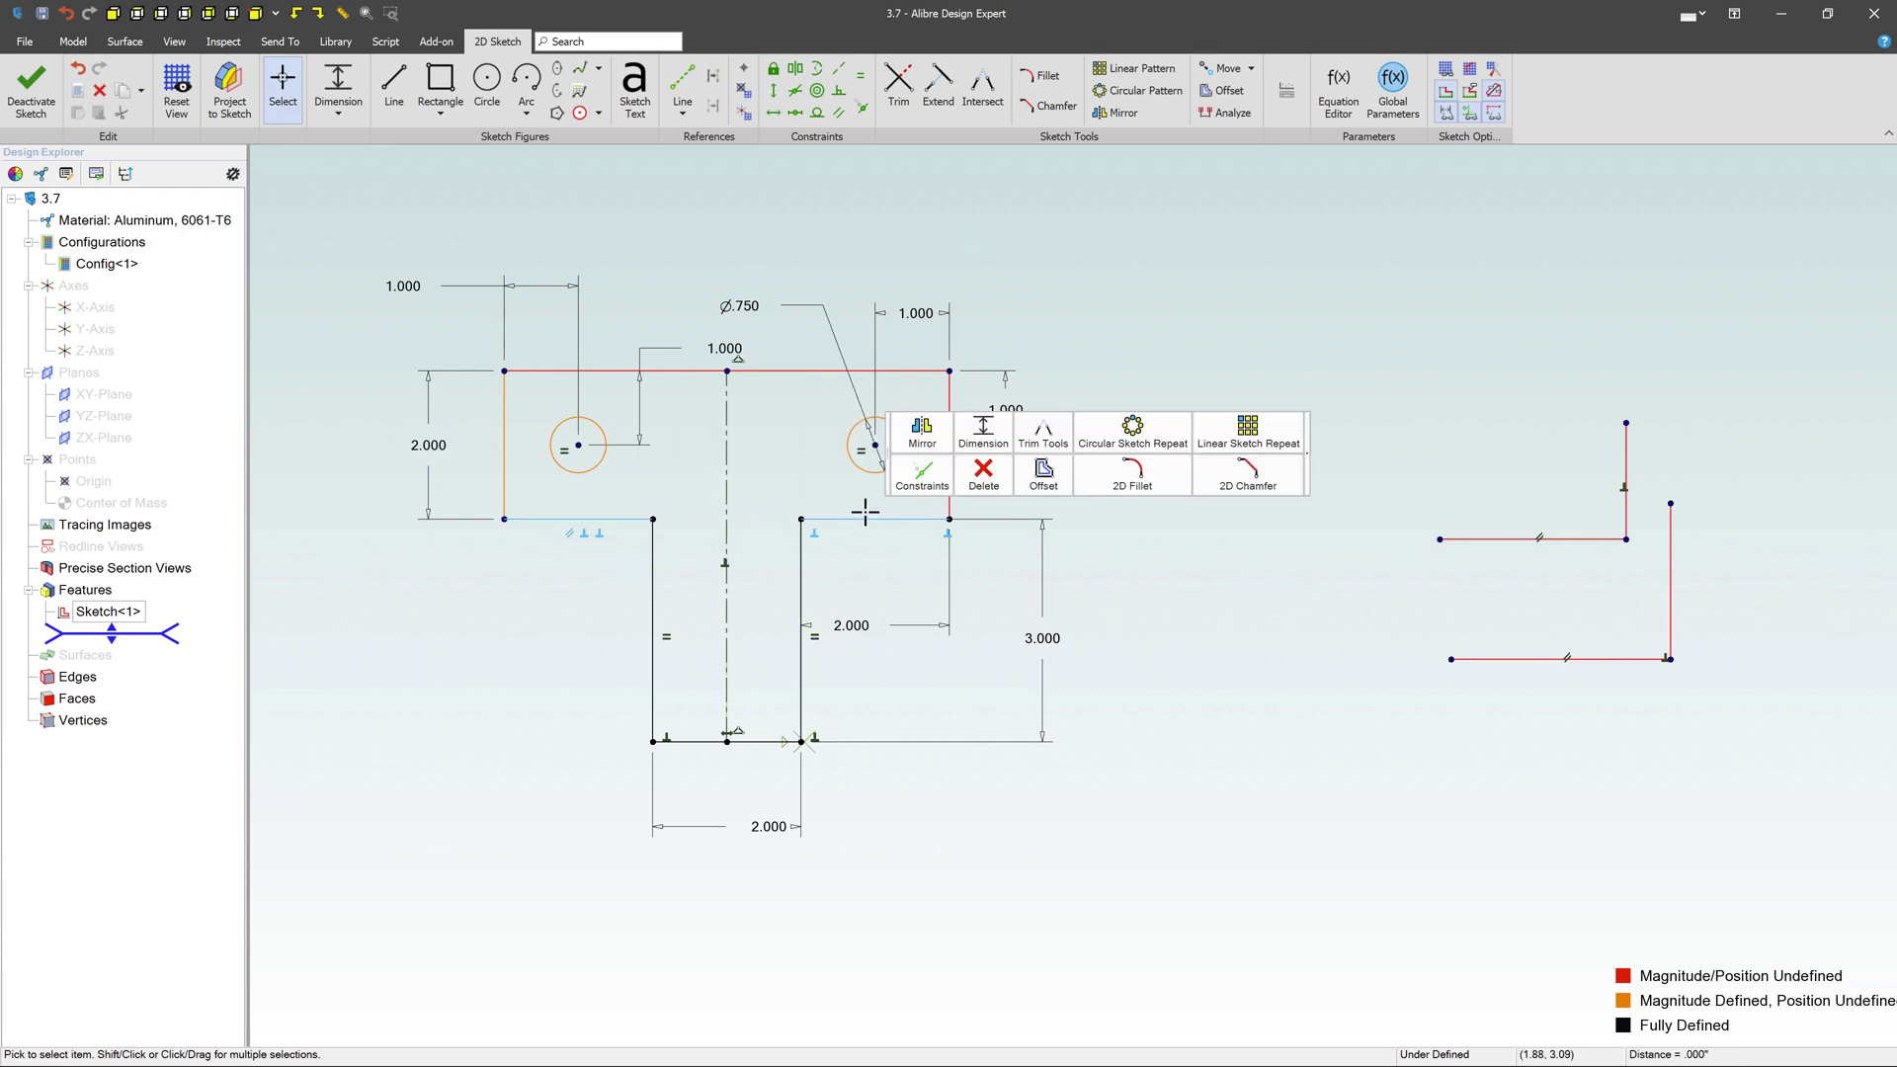
click(921, 476)
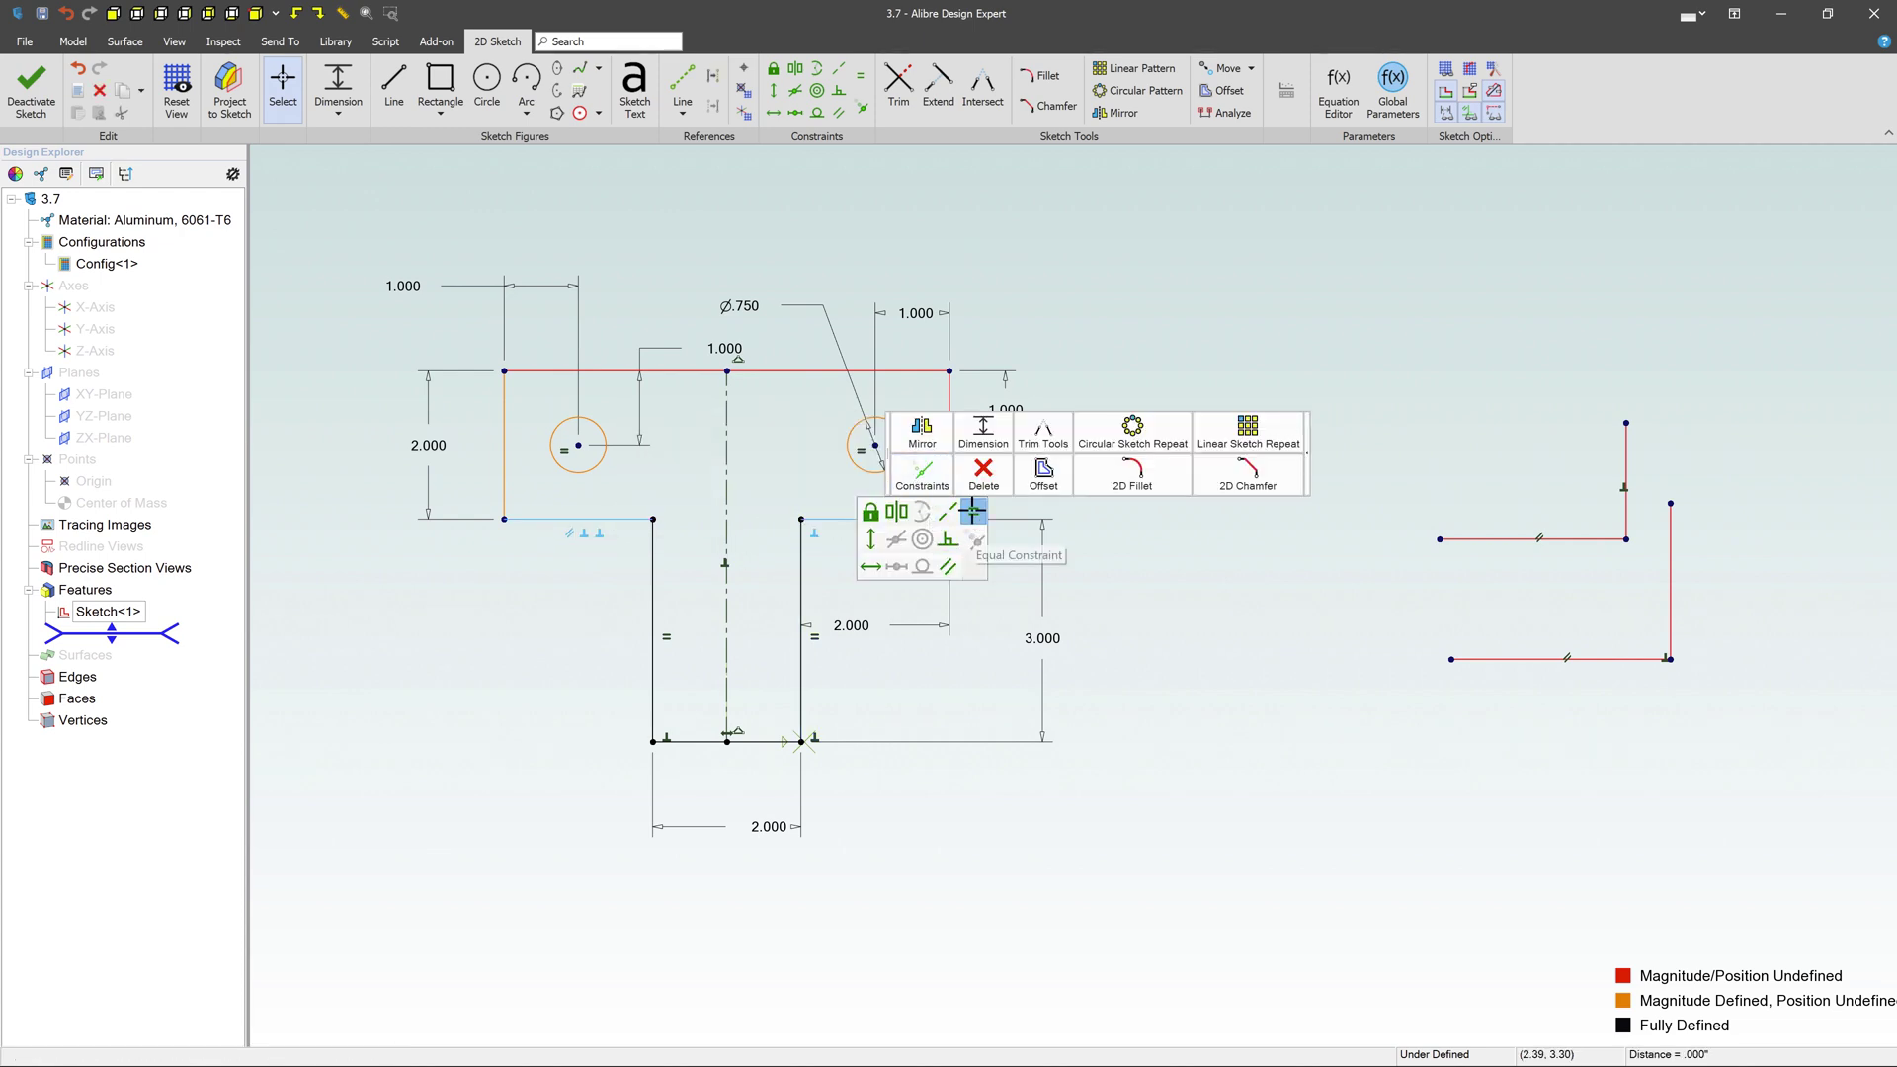
click(973, 511)
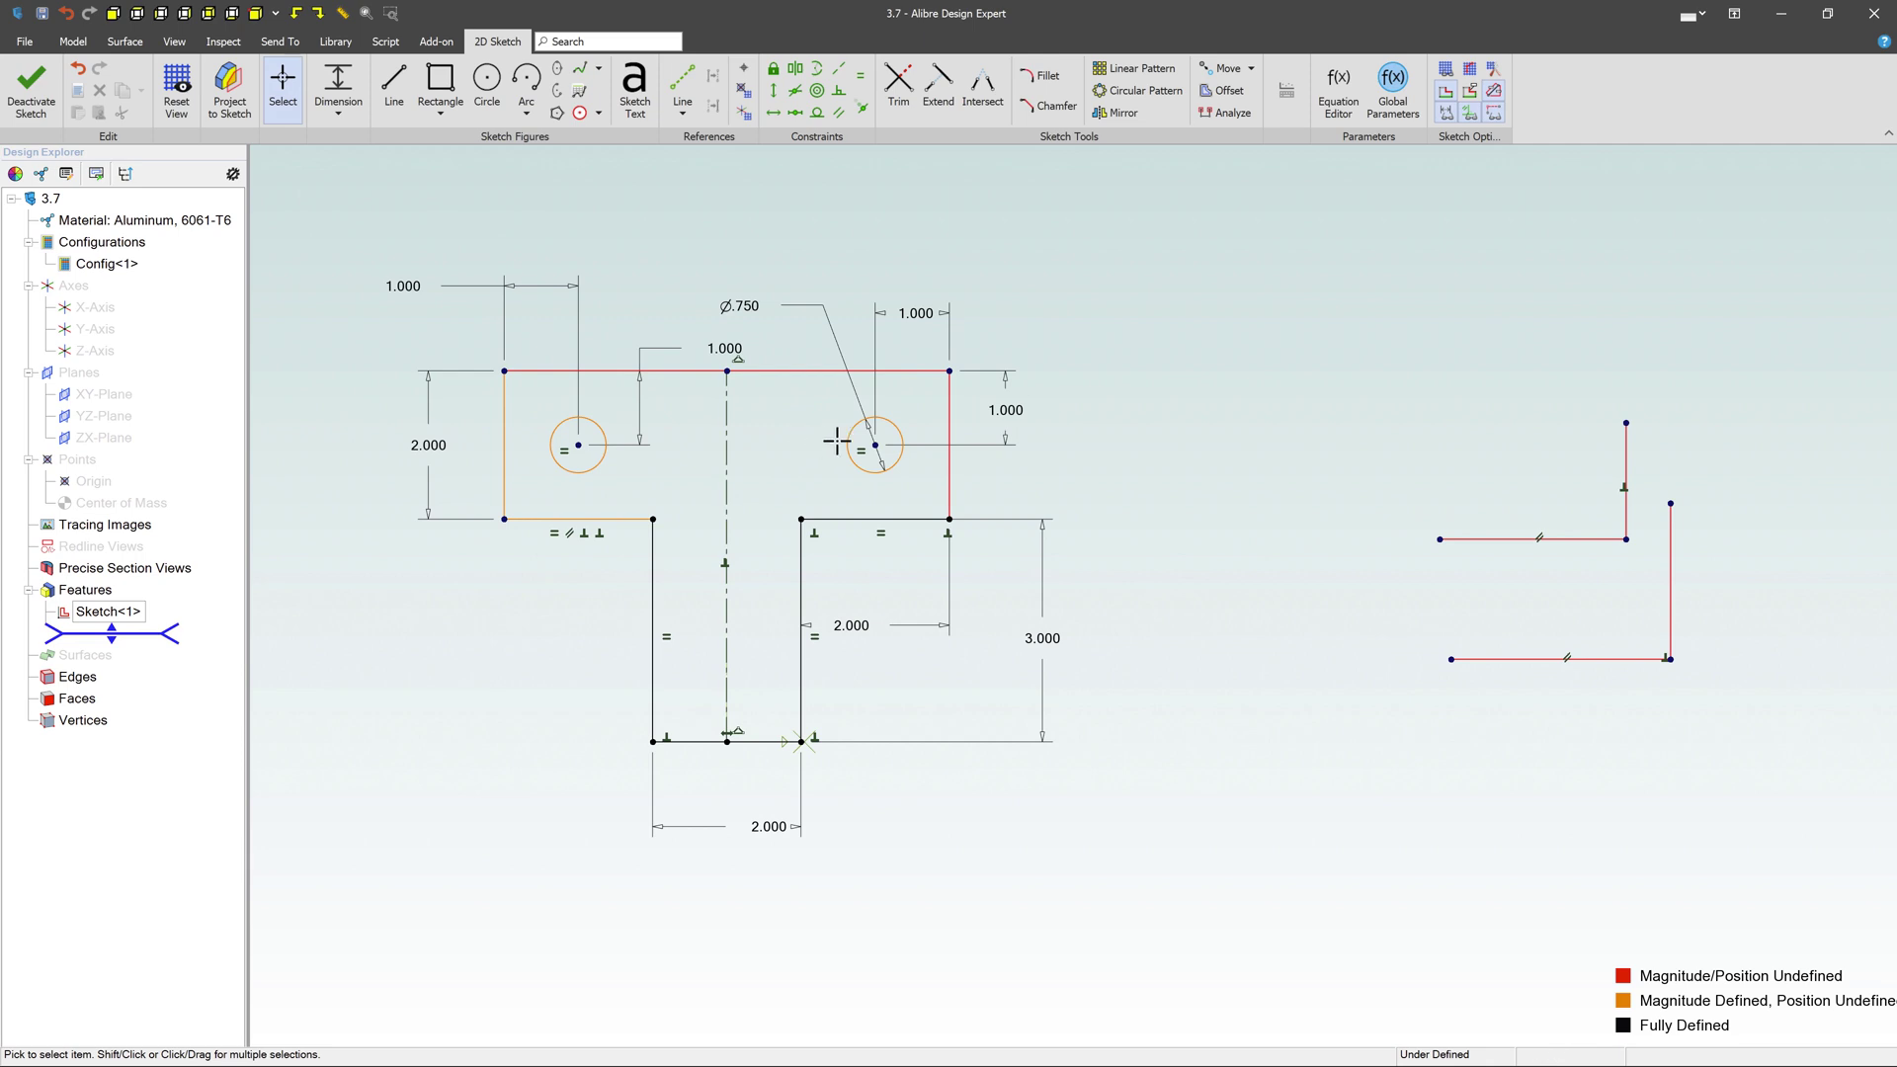
Move the crossbar's upper corners to test its remaining freedom, and constrain the top edge perpendicular to the right edge.
mouse_move(506, 364)
mouse_down()
mouse_move(549, 336)
mouse_move(501, 481)
mouse_up()
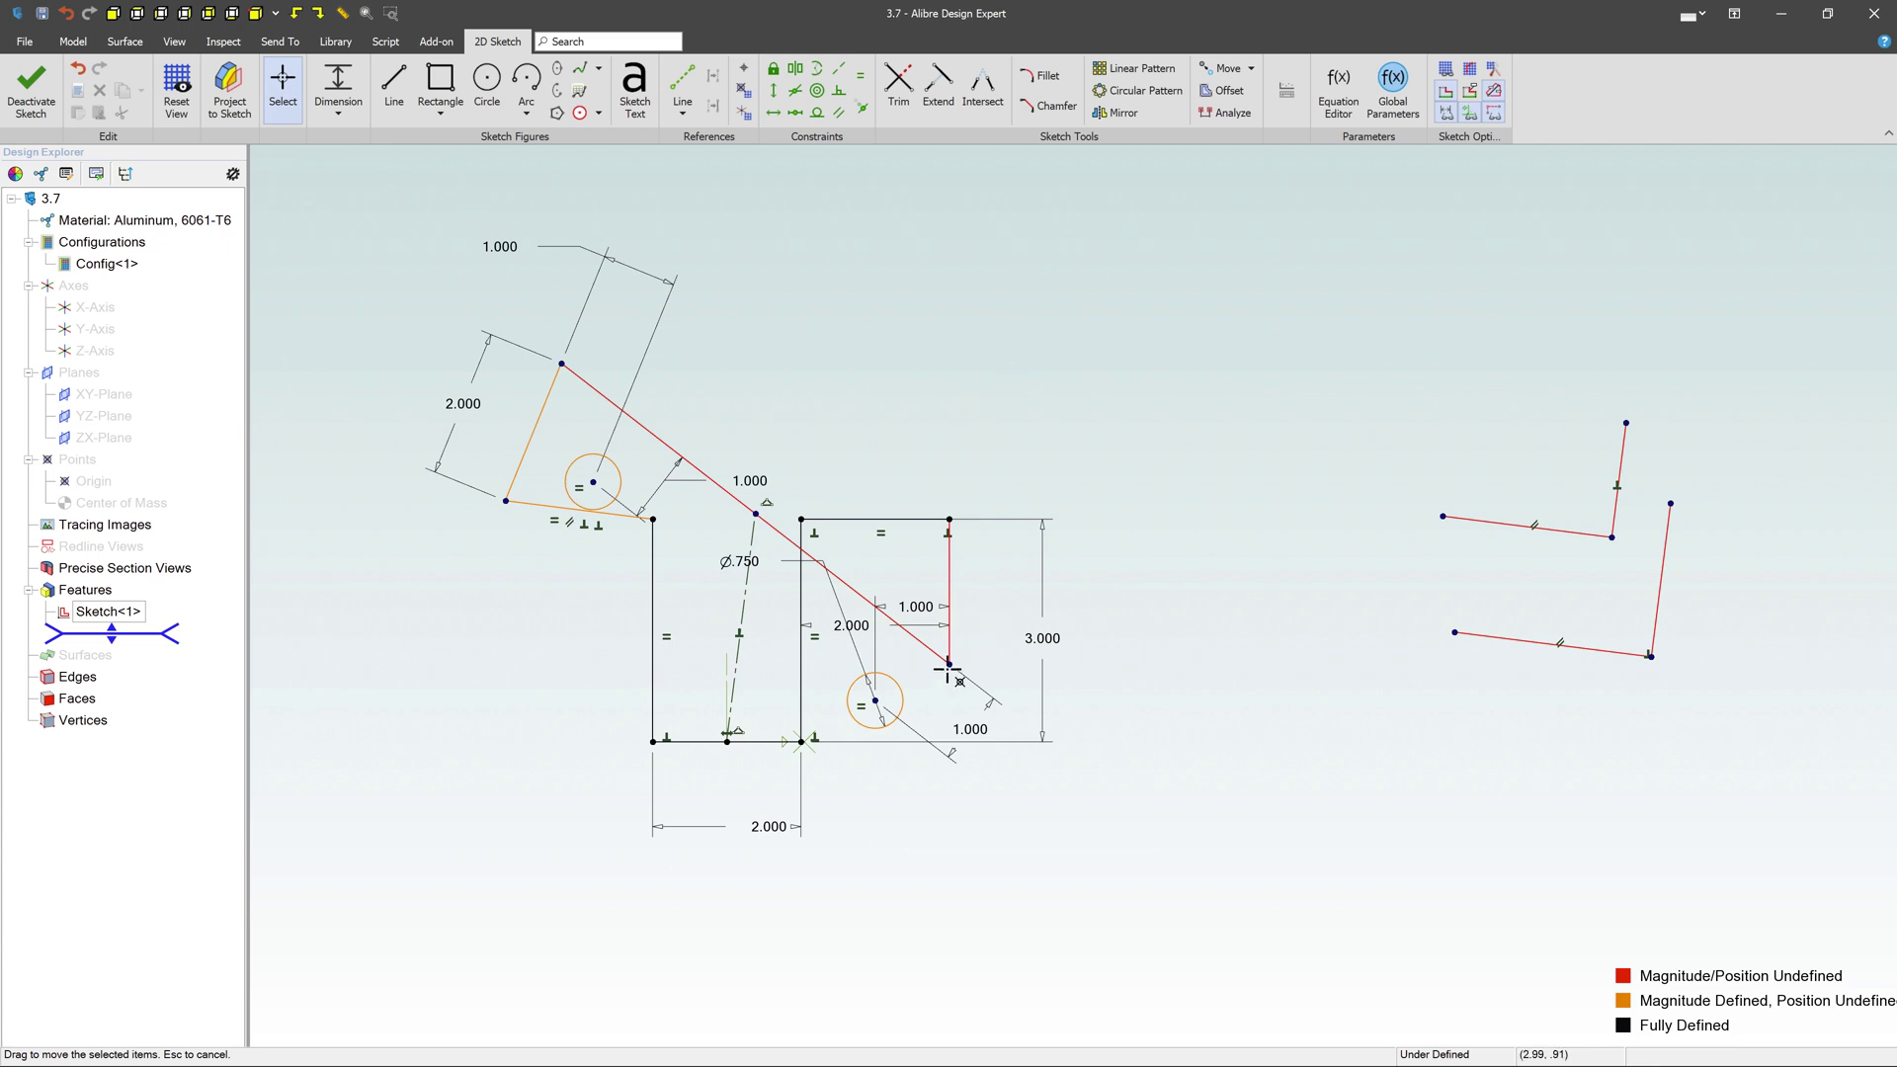
drag(948, 669, 847, 283)
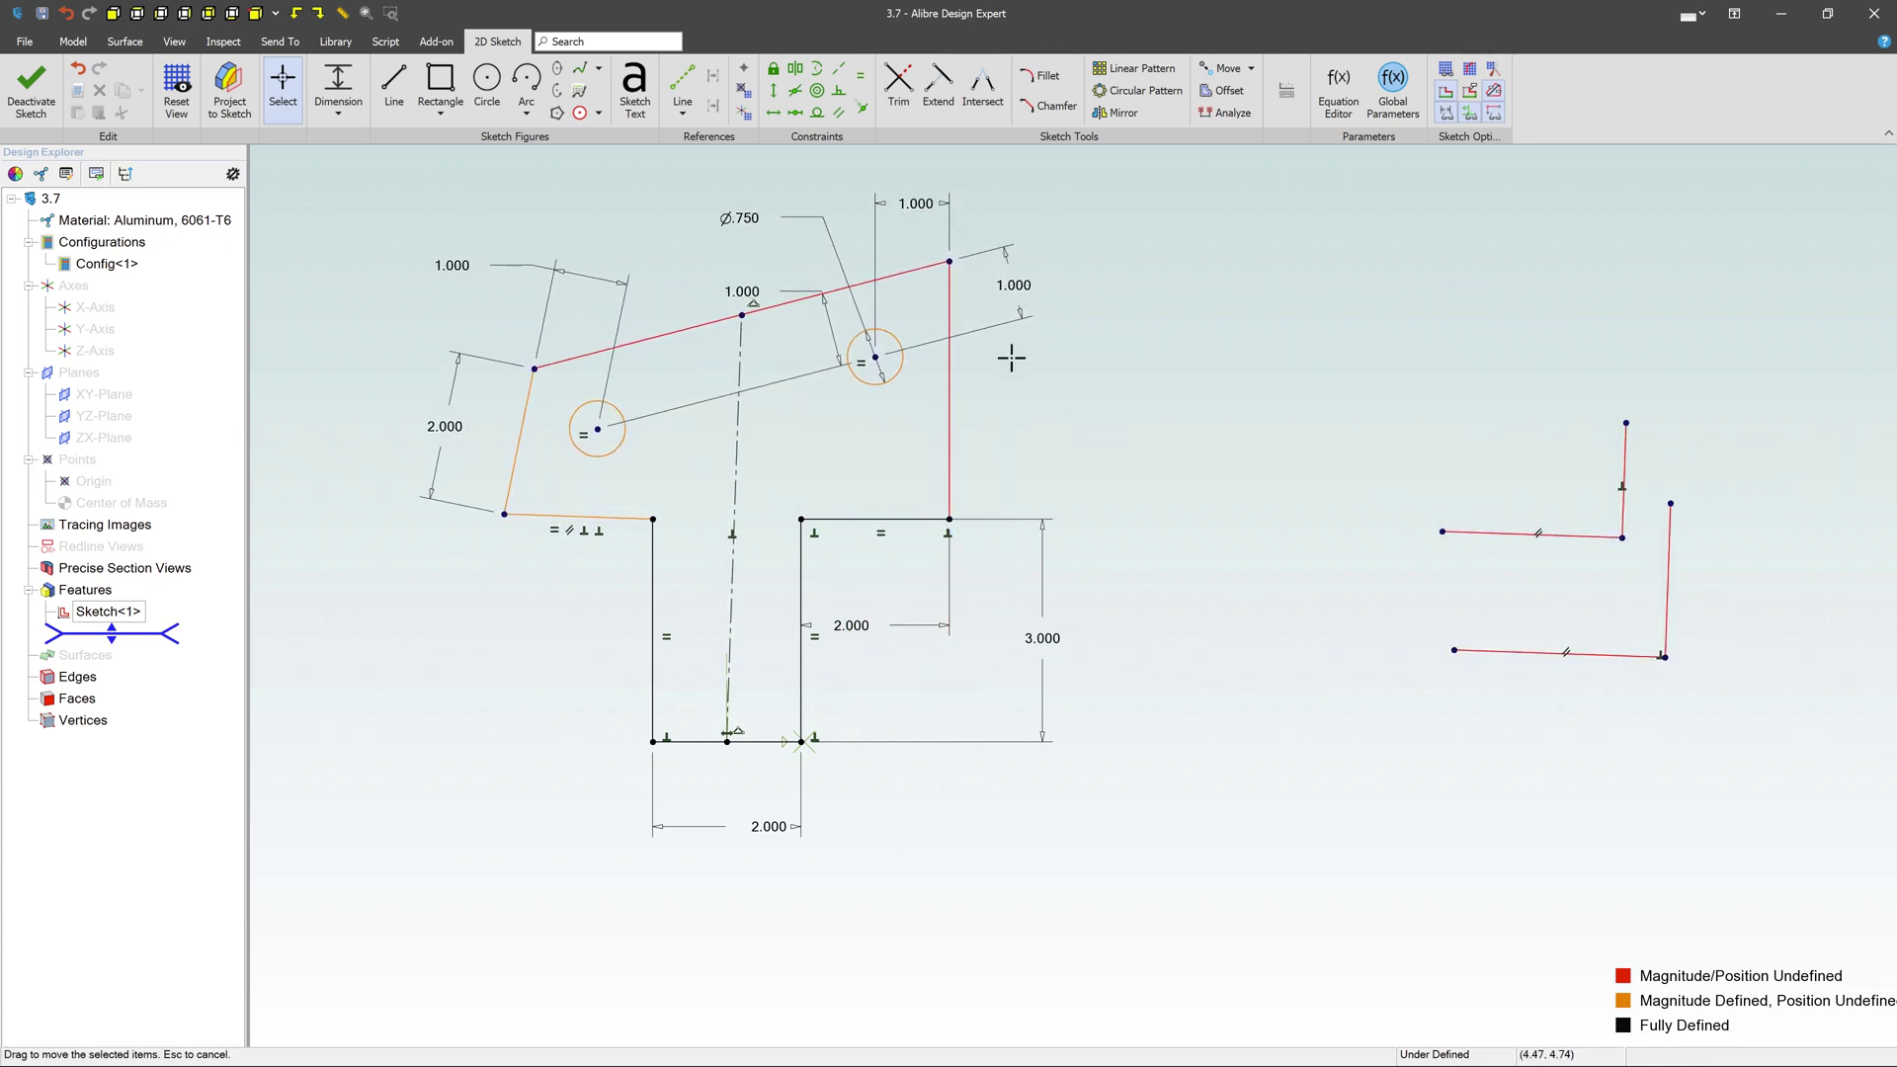
click(900, 269)
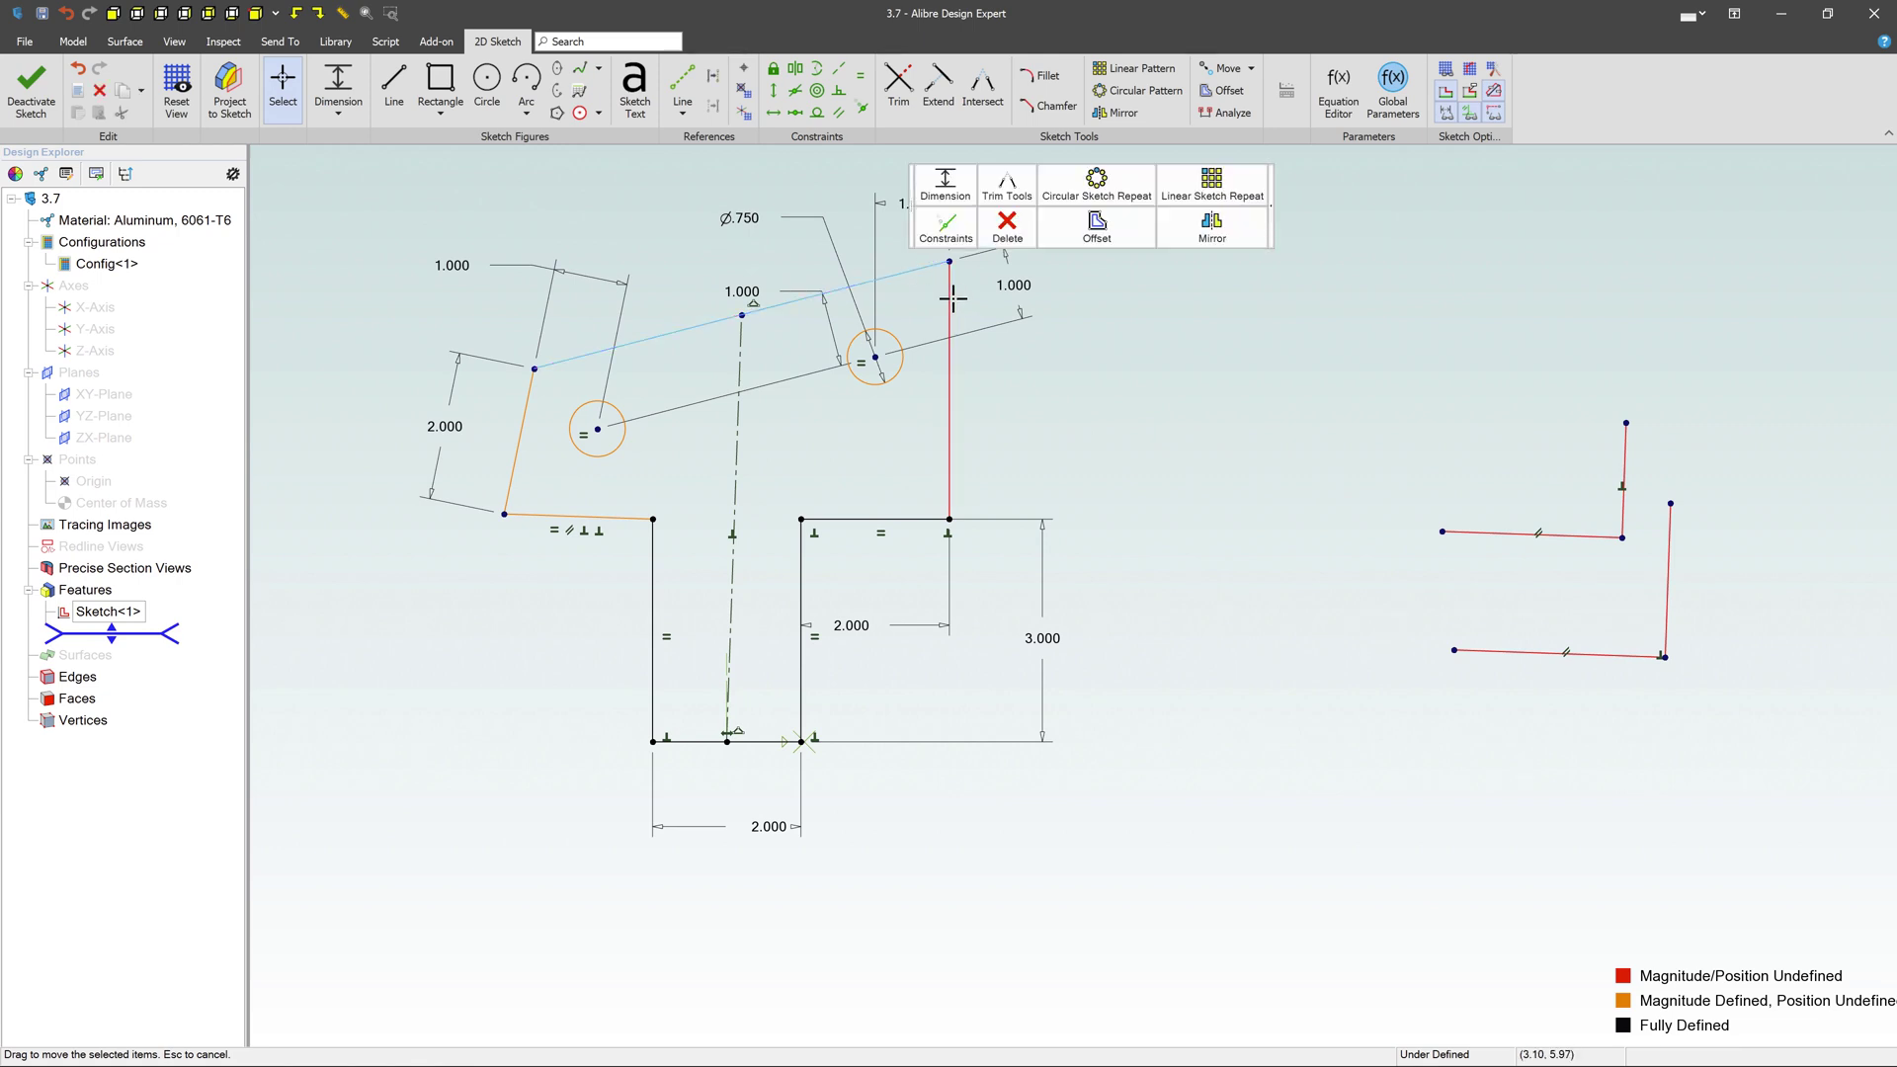
click(994, 257)
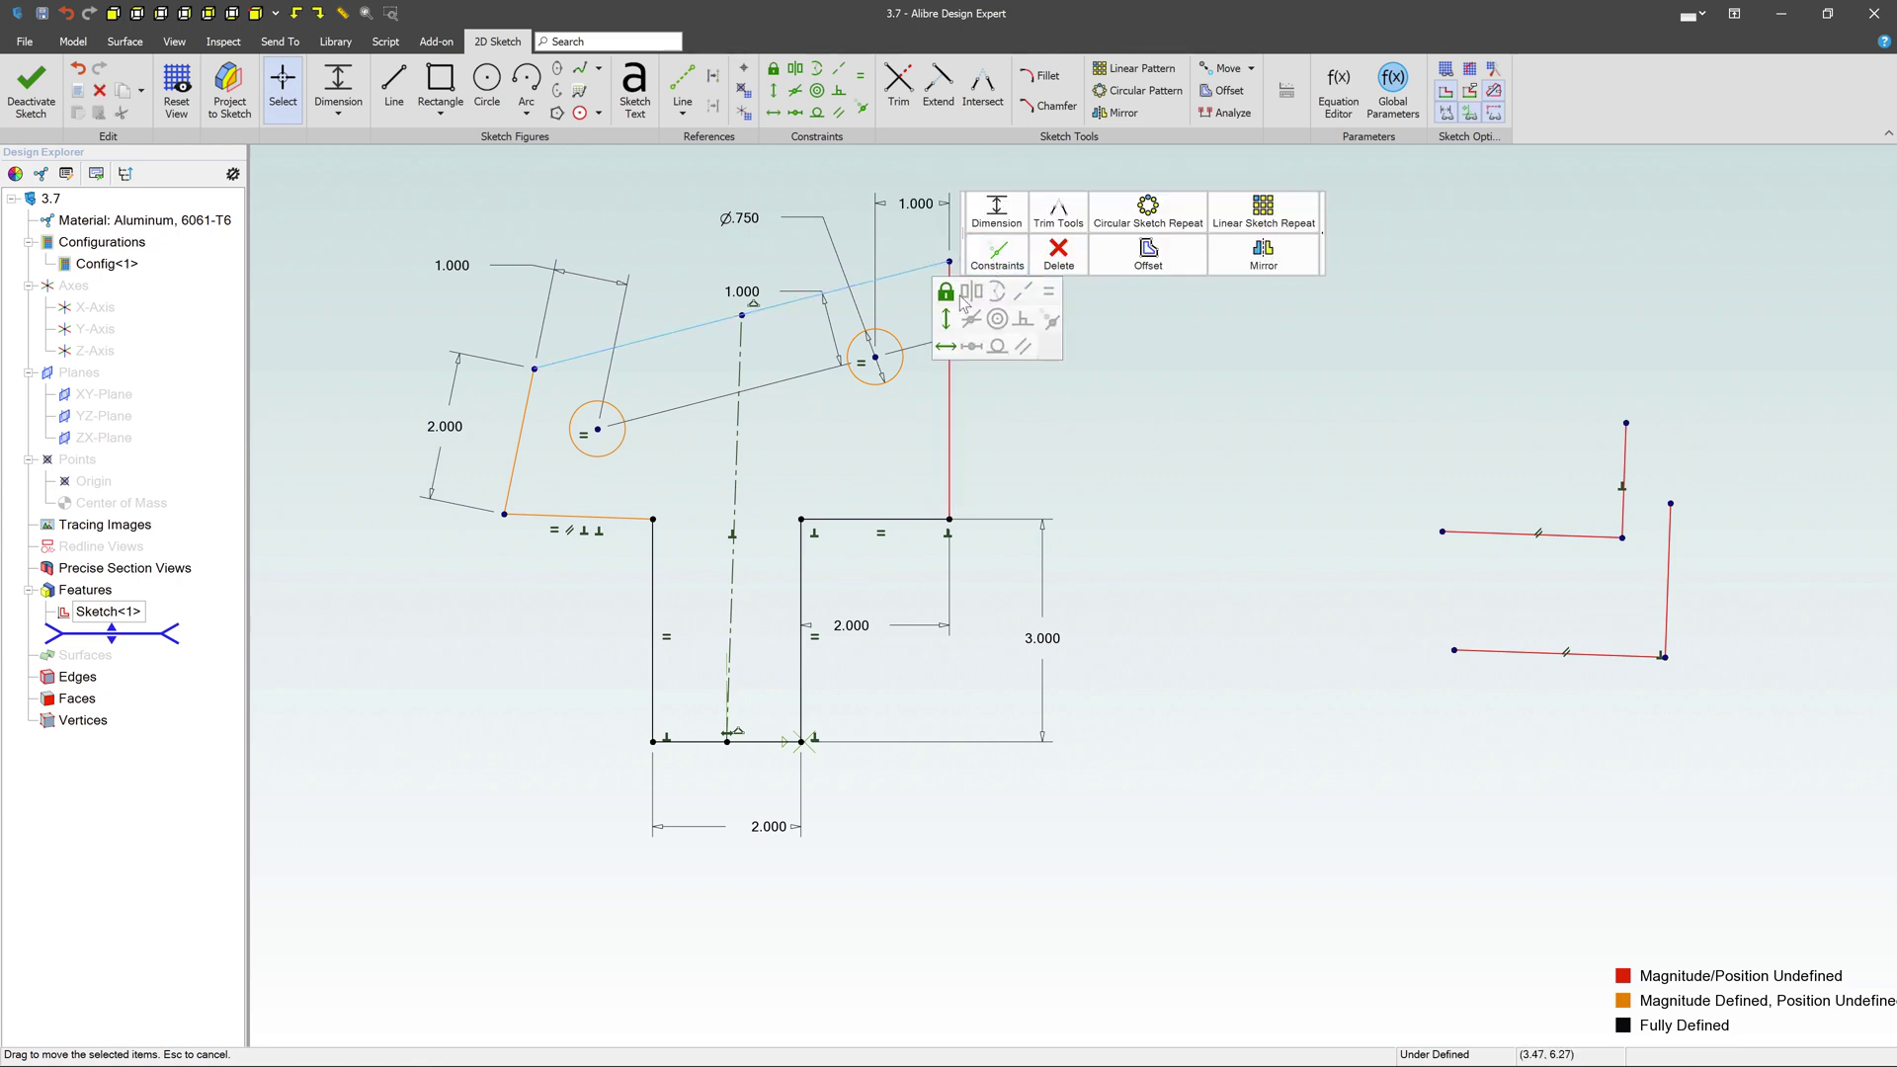
ctrl+click(950, 373)
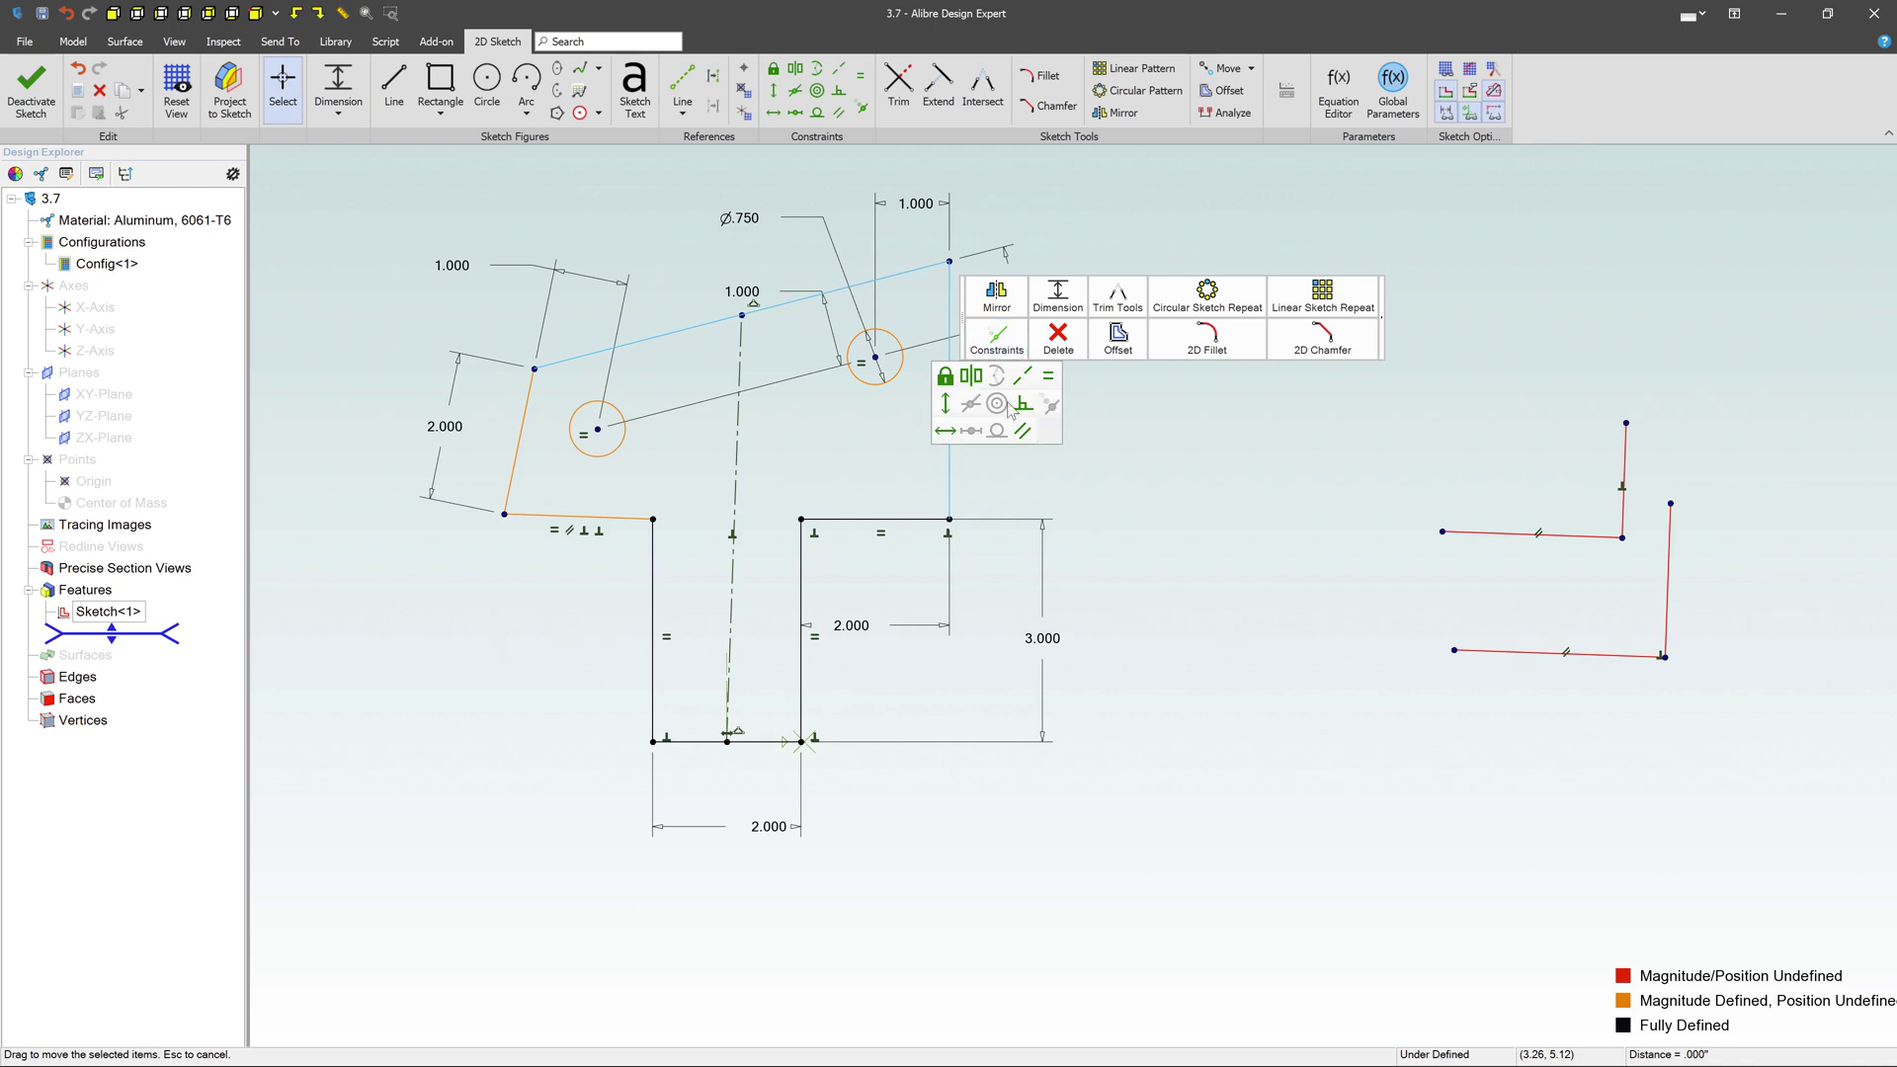
click(1022, 404)
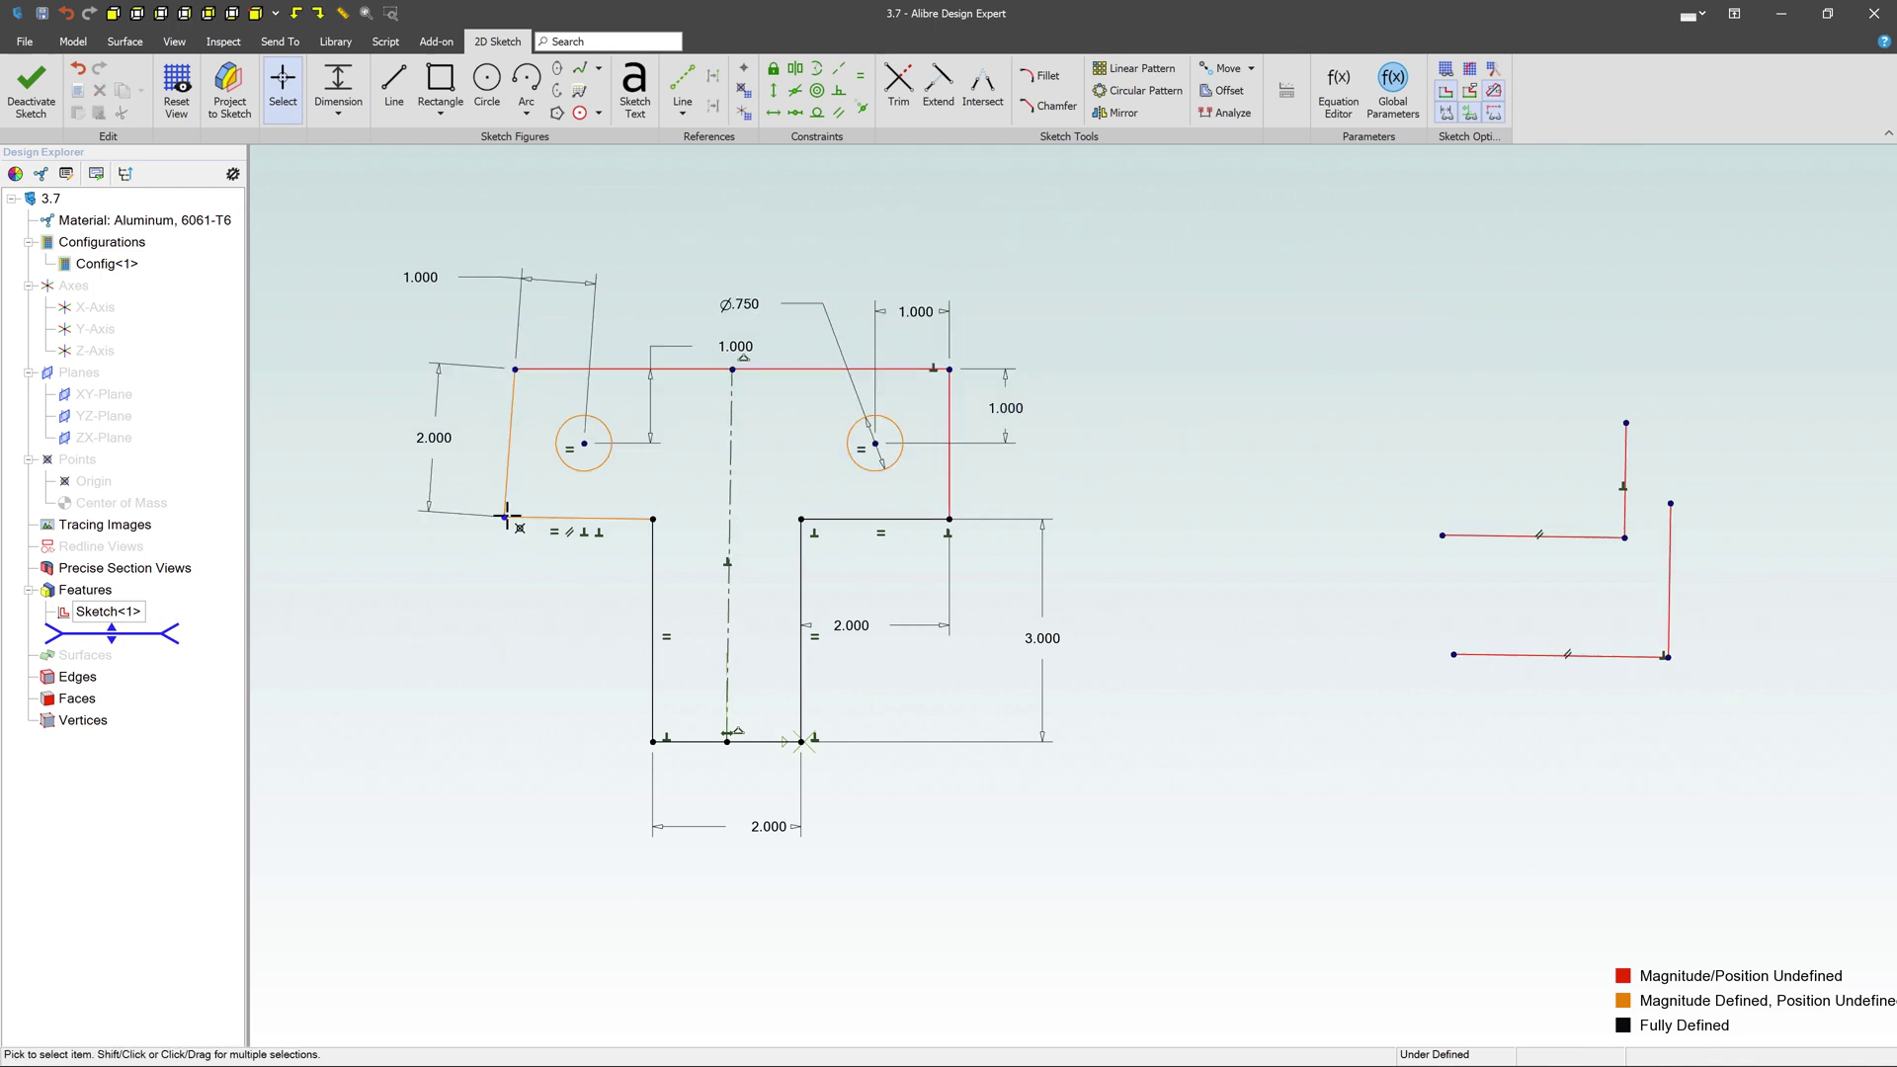
Move the crossbar's lower left corner to test its remaining freedom, and constrain the left edge to vertical.
mouse_move(499, 520)
mouse_down()
mouse_move(395, 544)
mouse_move(425, 548)
mouse_move(474, 491)
mouse_move(459, 508)
mouse_up()
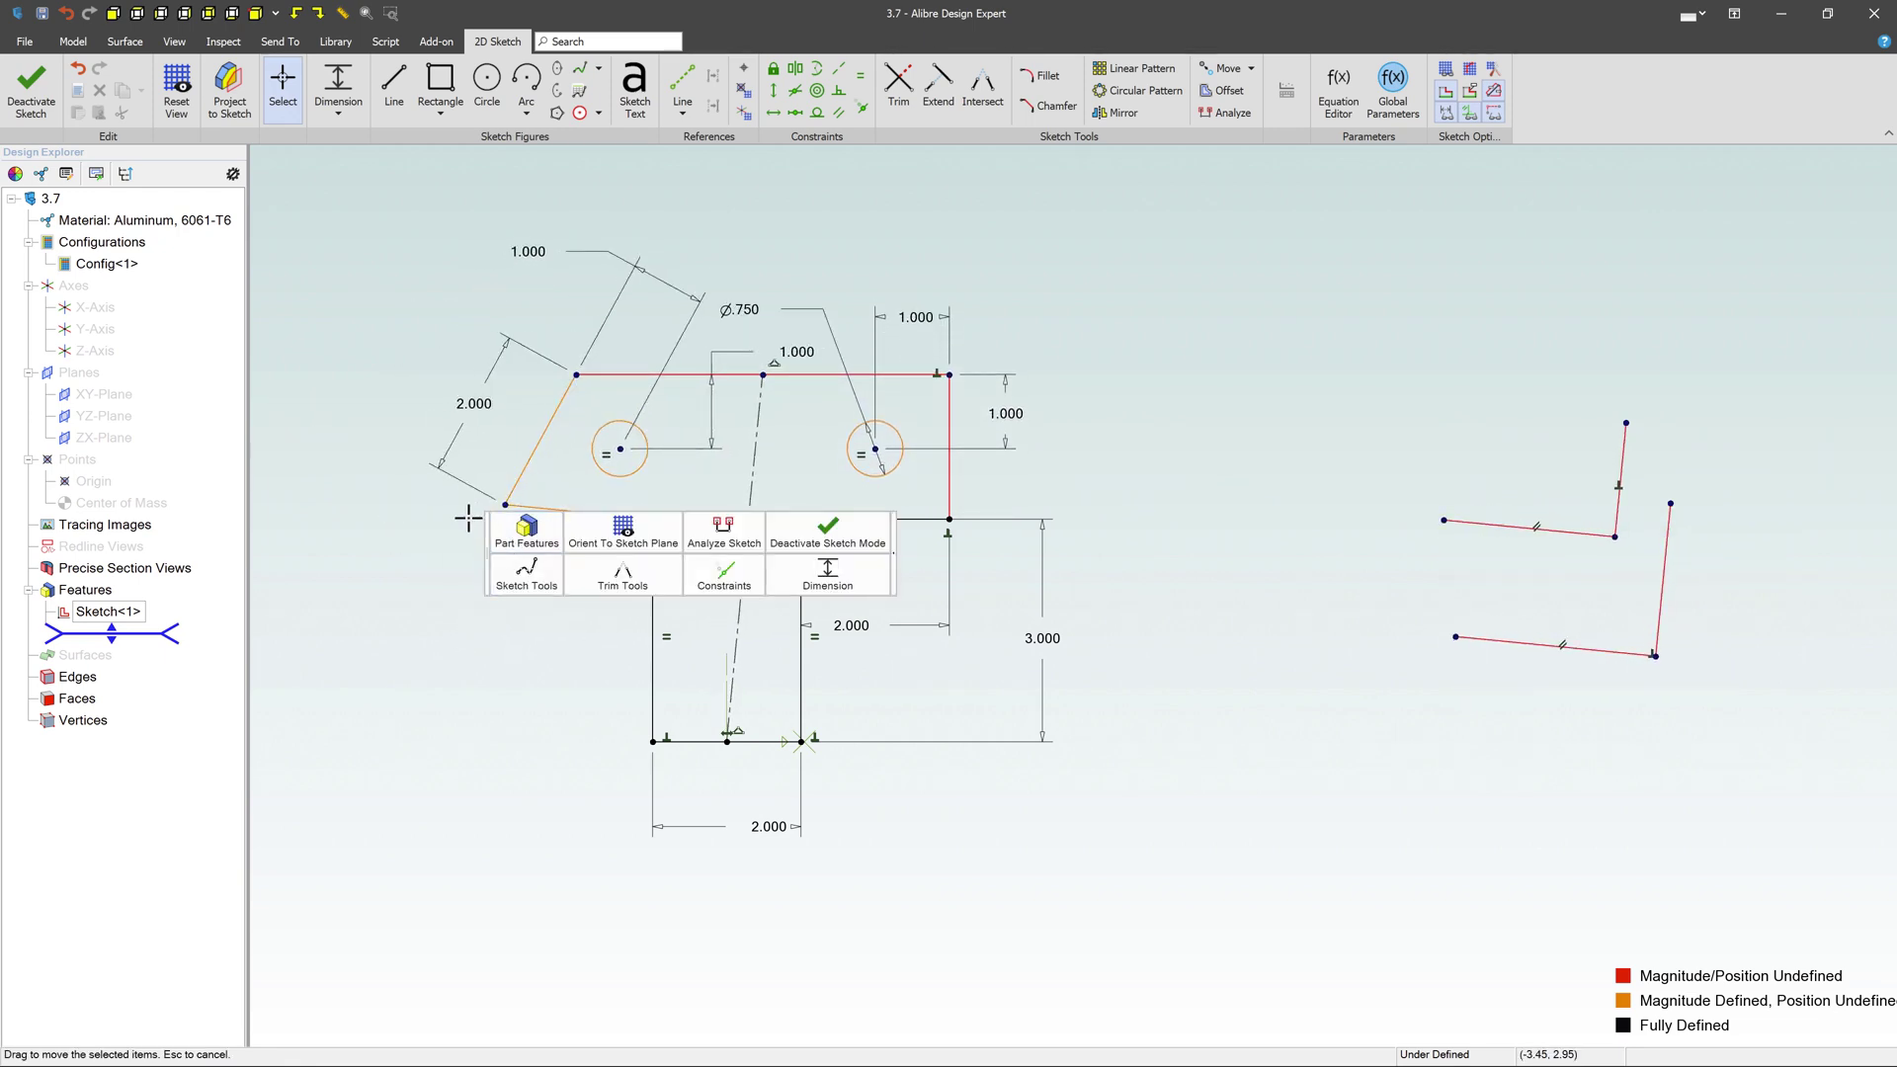
click(540, 444)
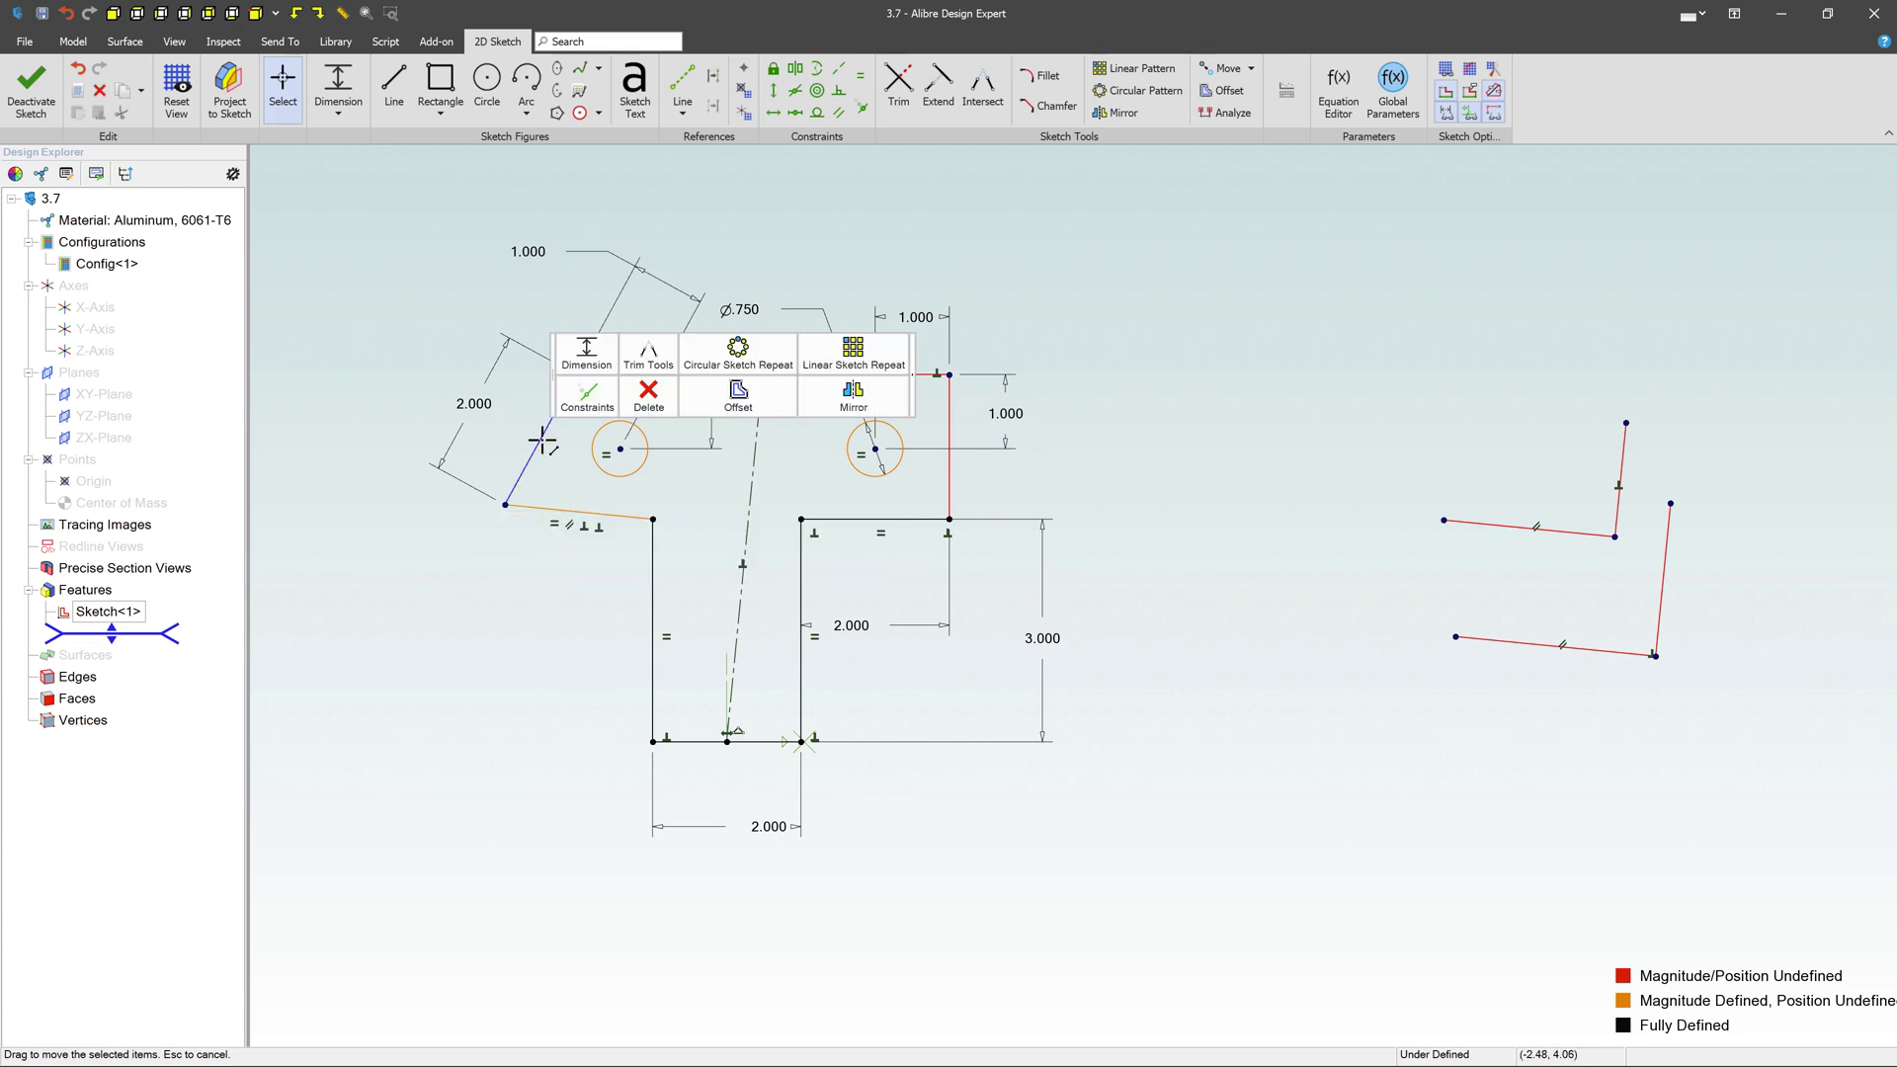
click(586, 395)
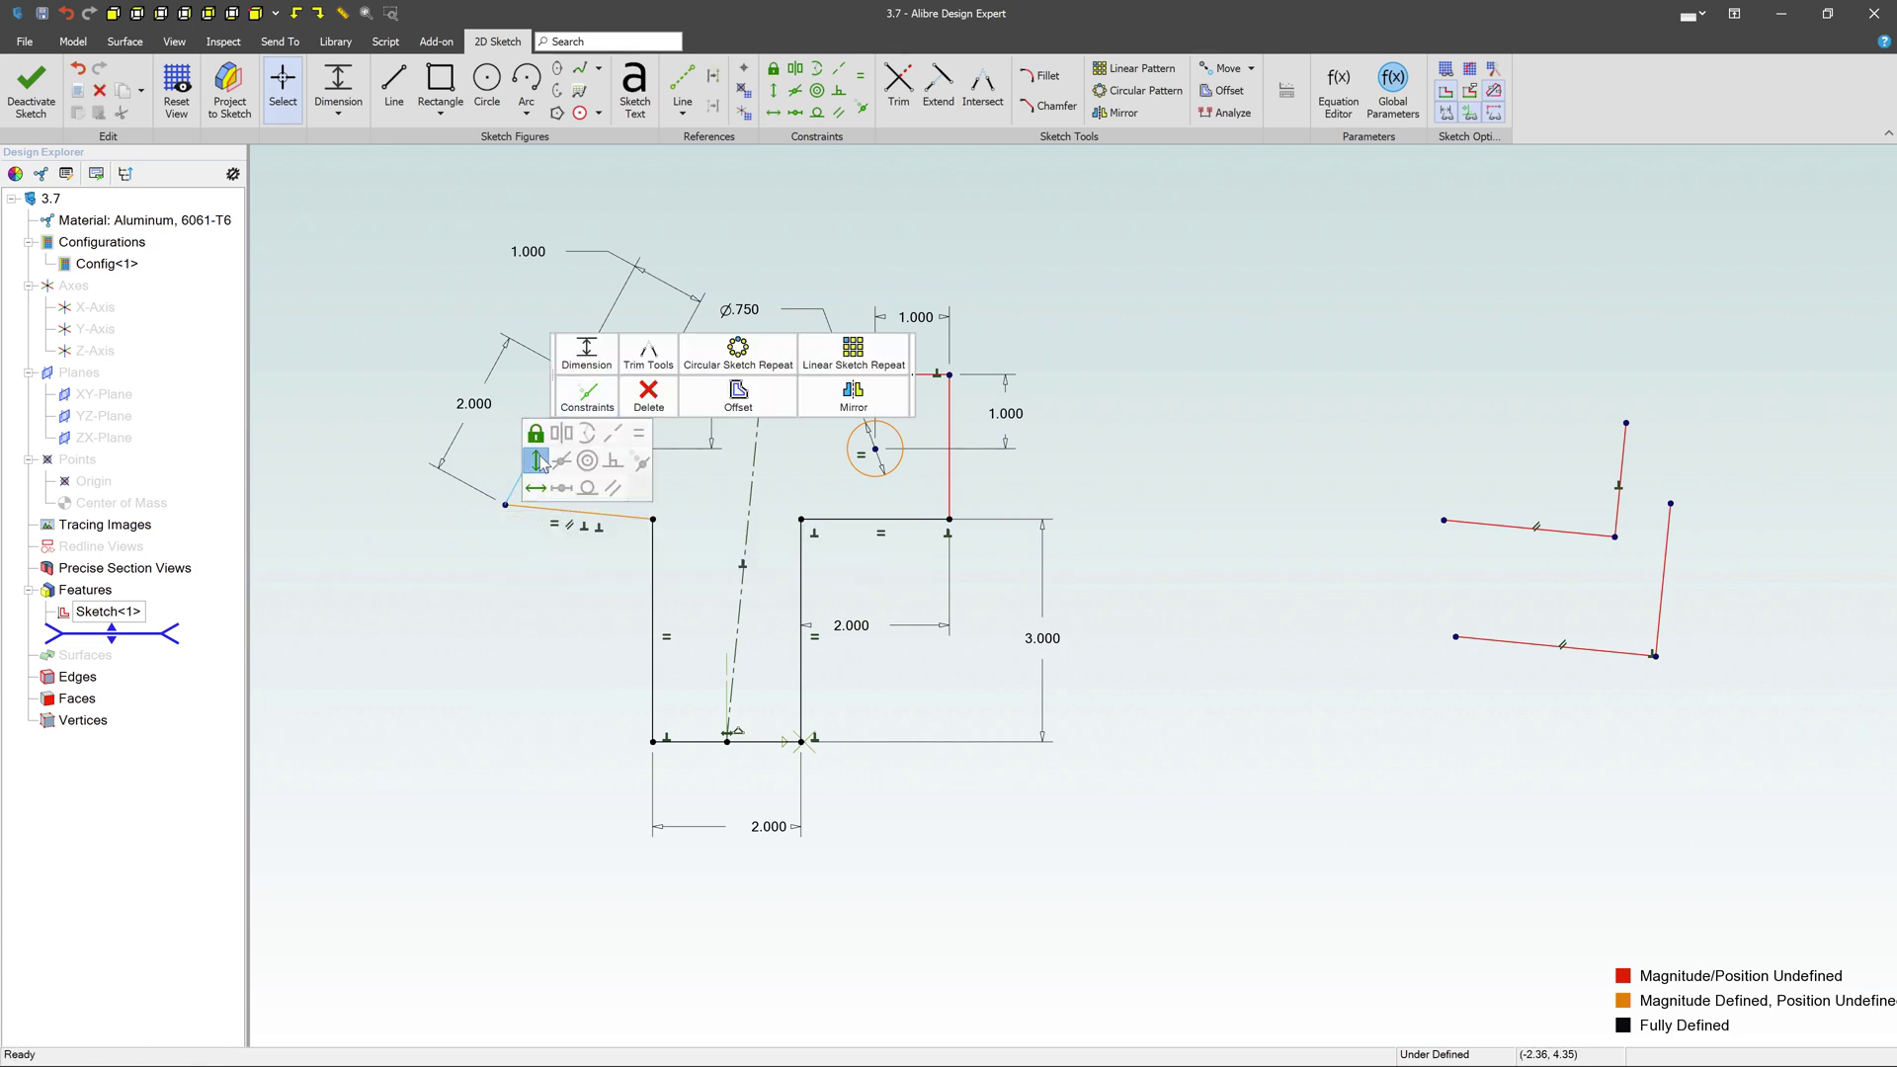
click(536, 461)
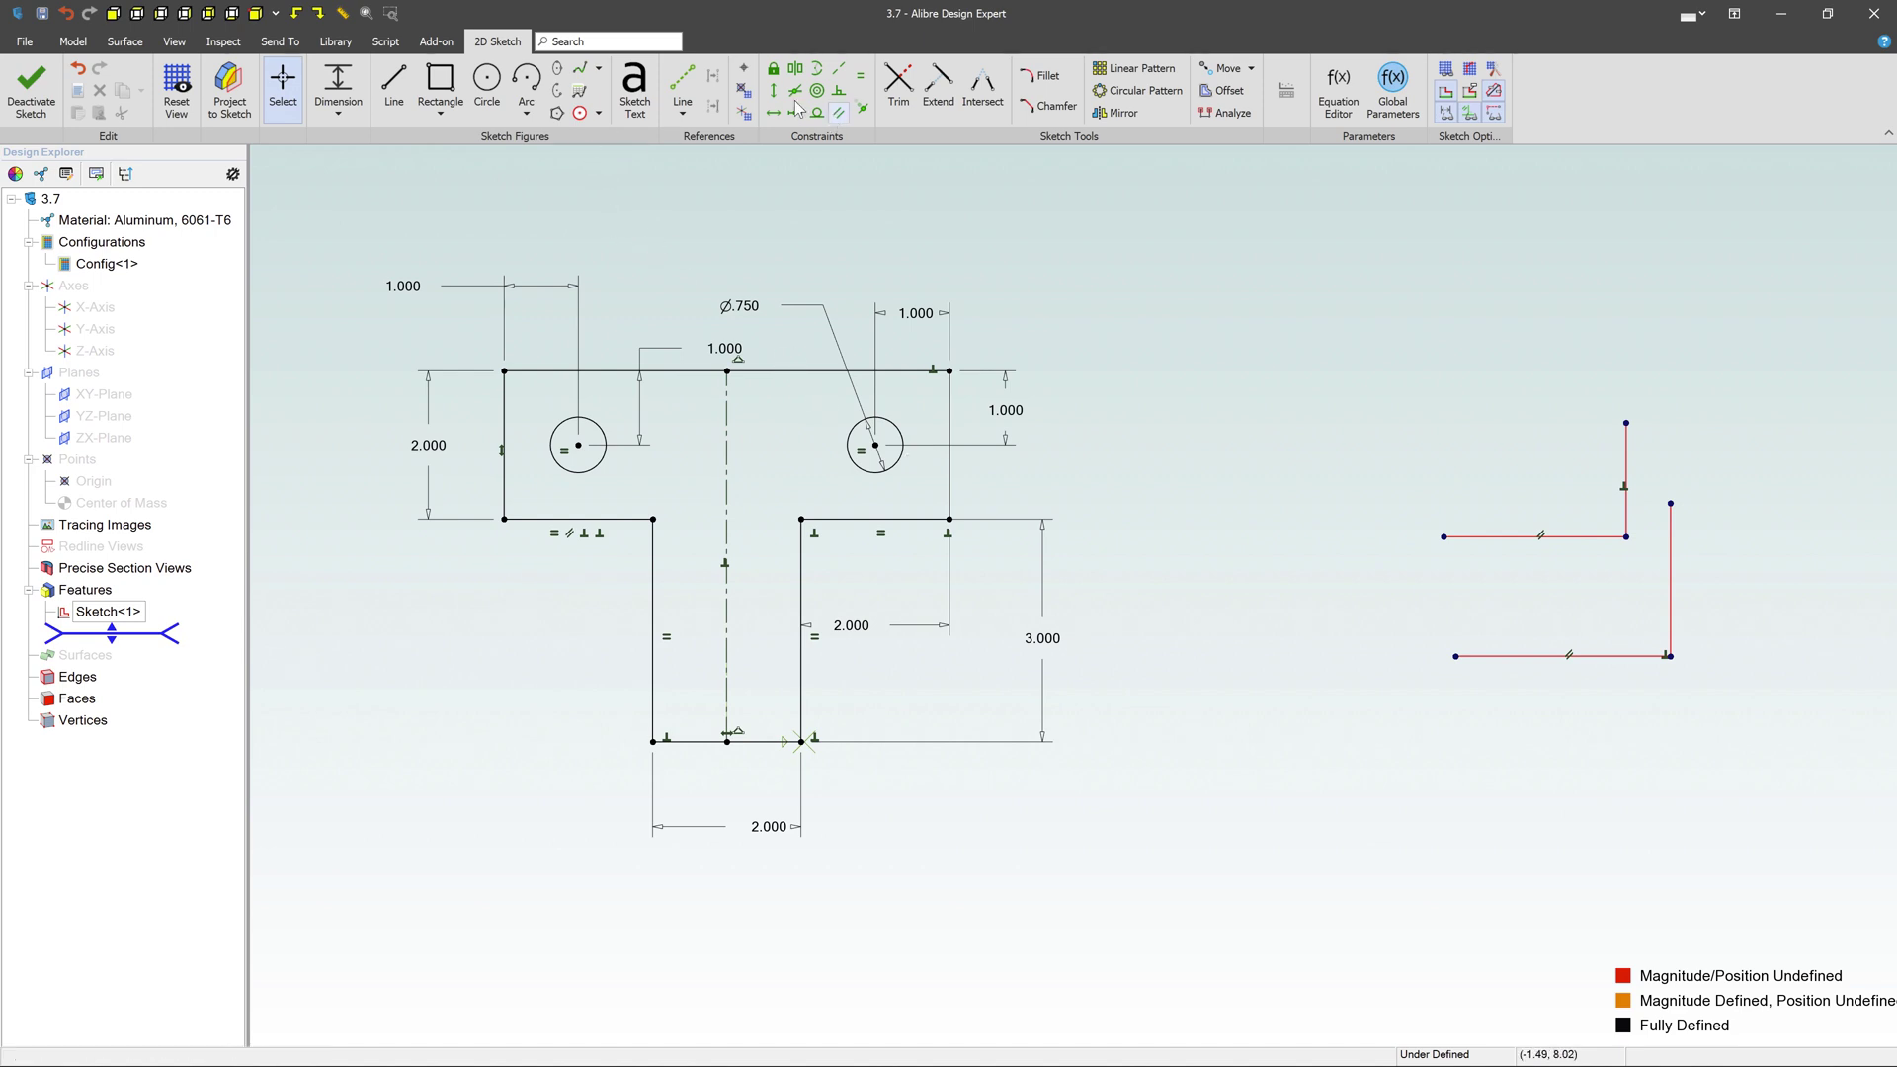
Draw horizontal reference lines from the left circle's center to the vertical reference line and on to the right circle's center.
click(680, 94)
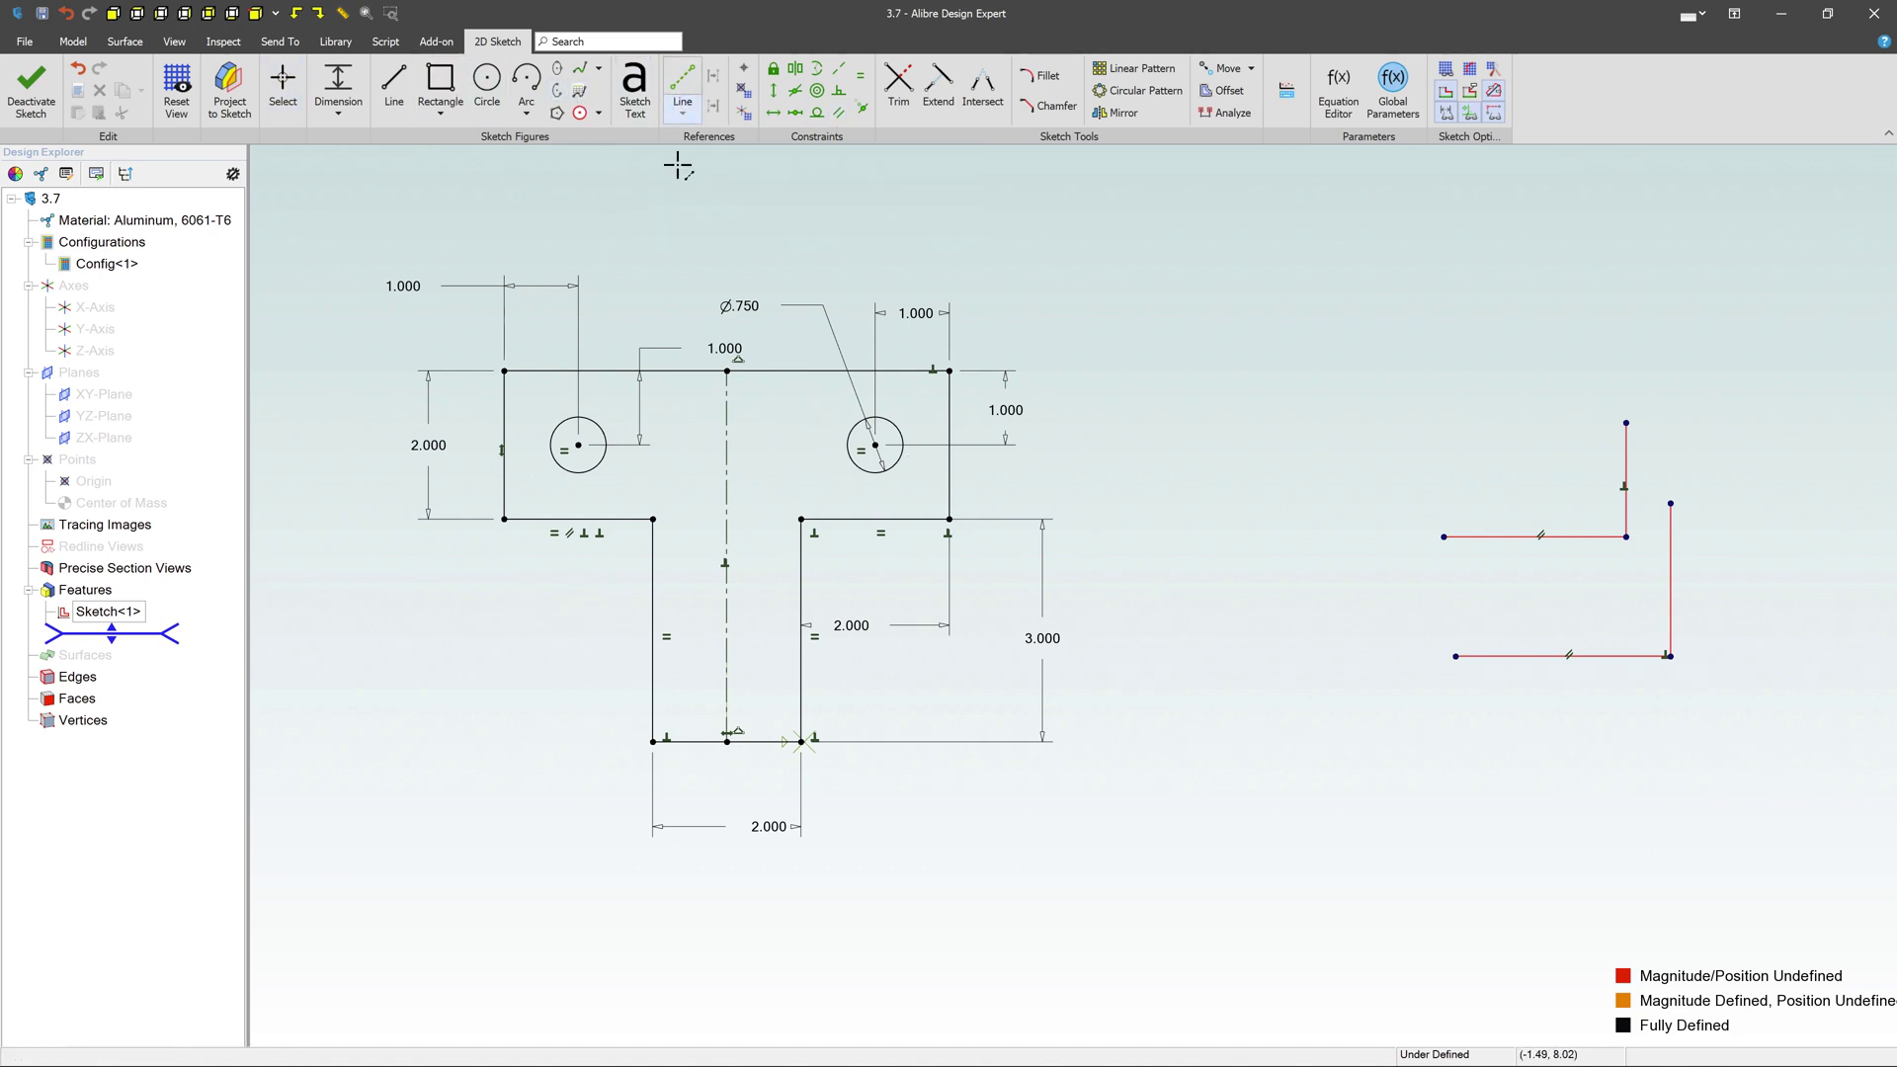
click(578, 446)
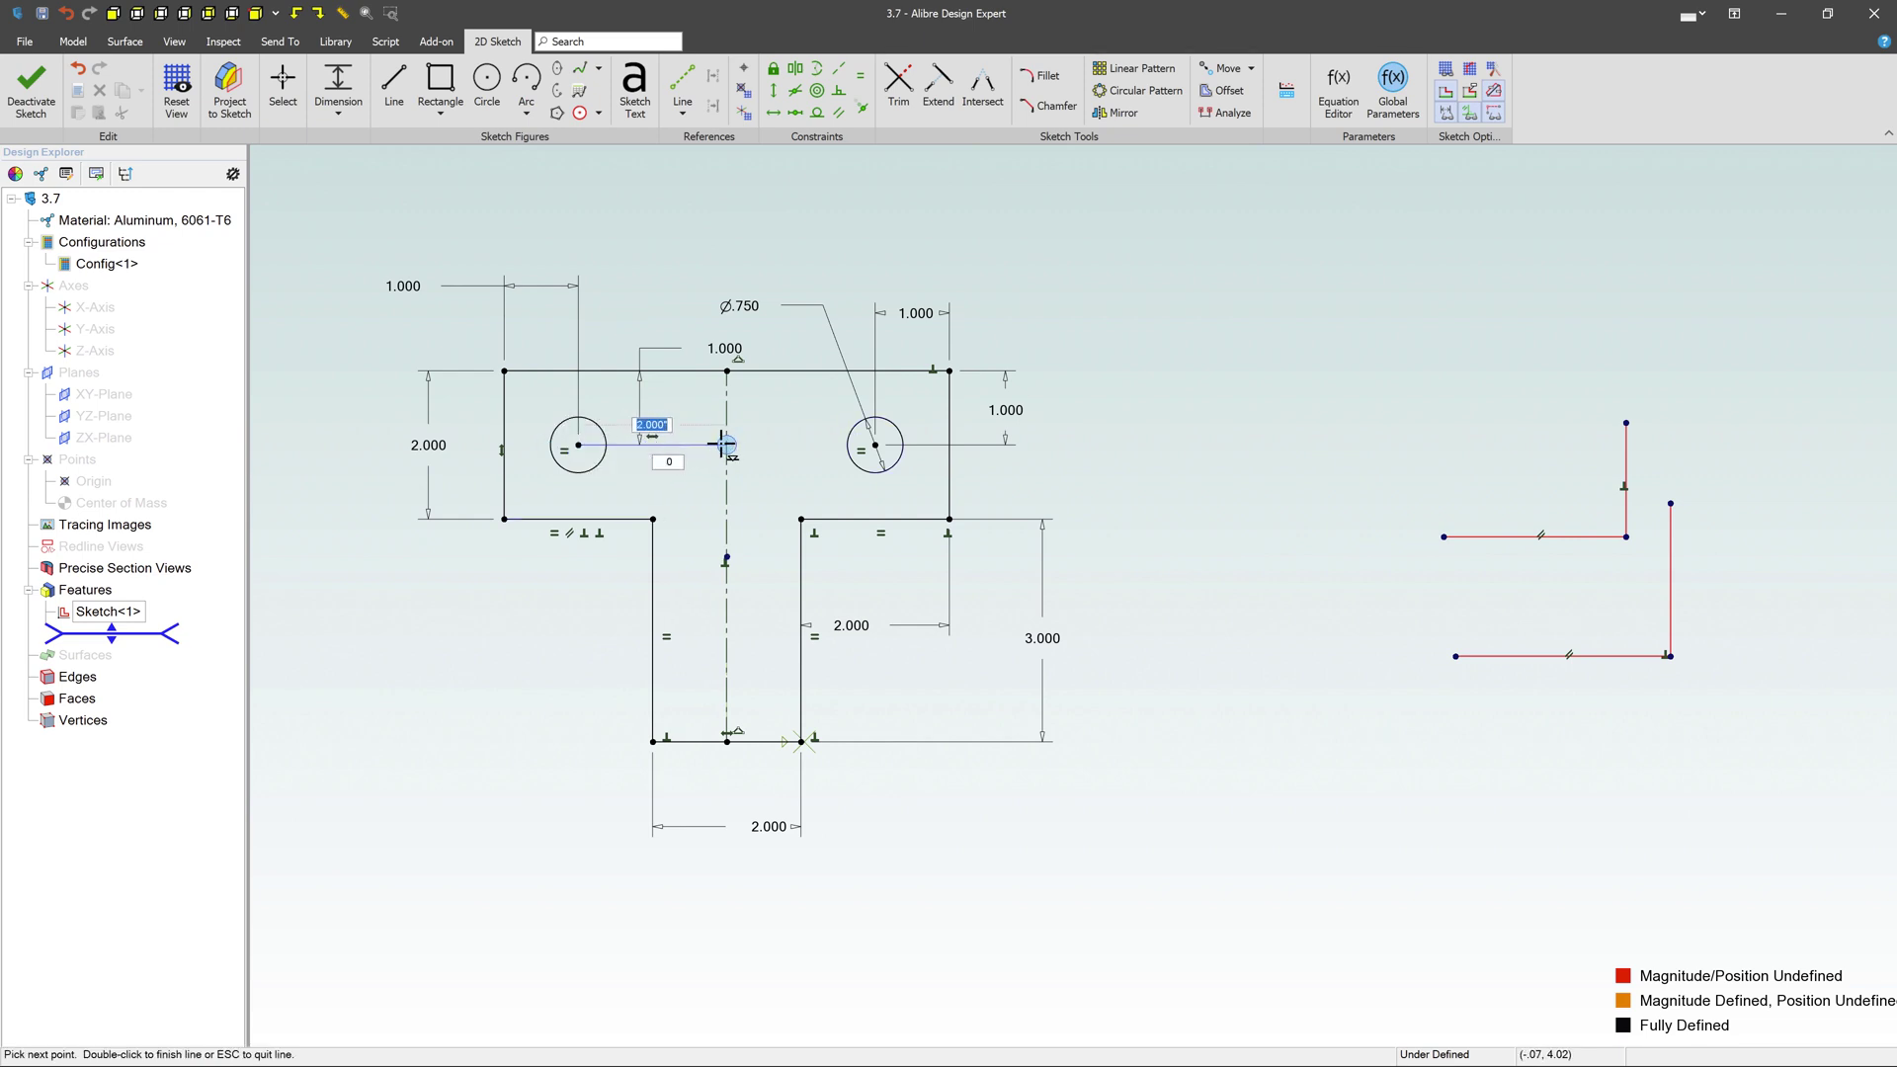
click(727, 444)
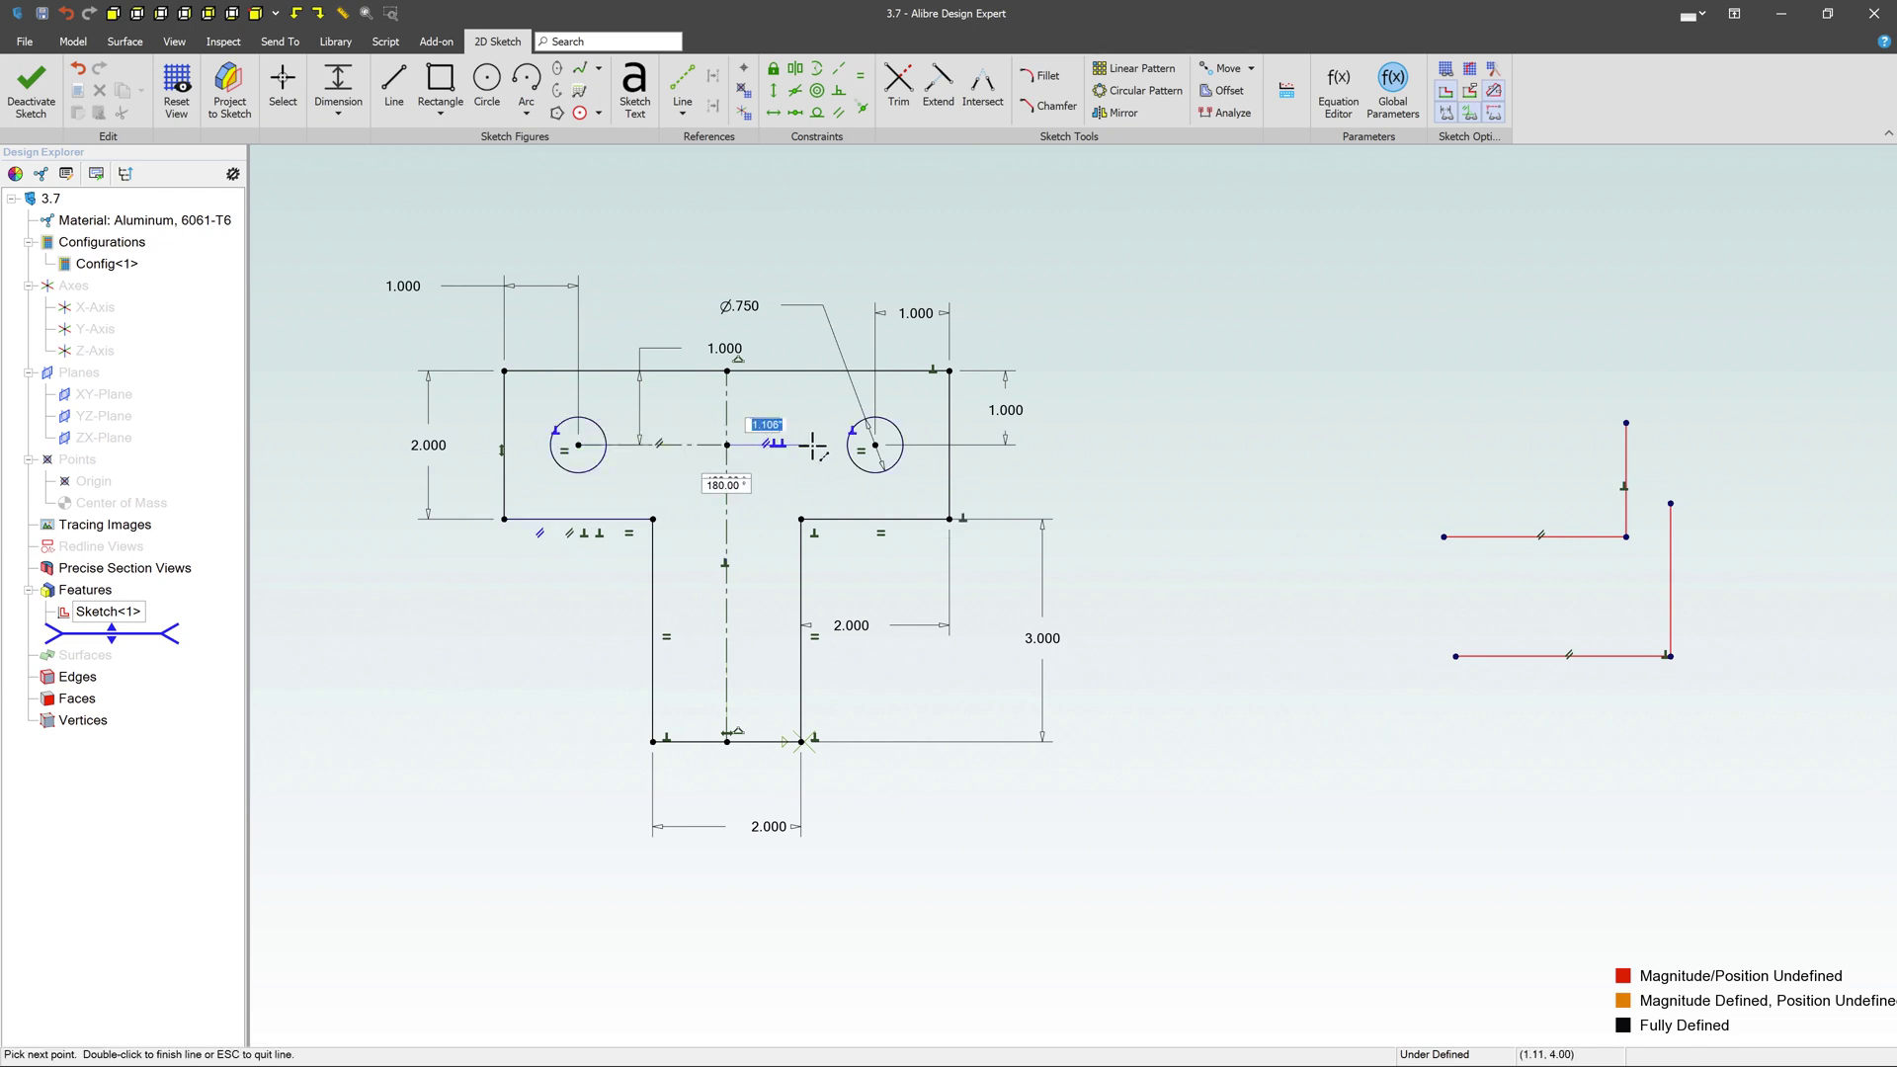
click(875, 445)
key(Escape)
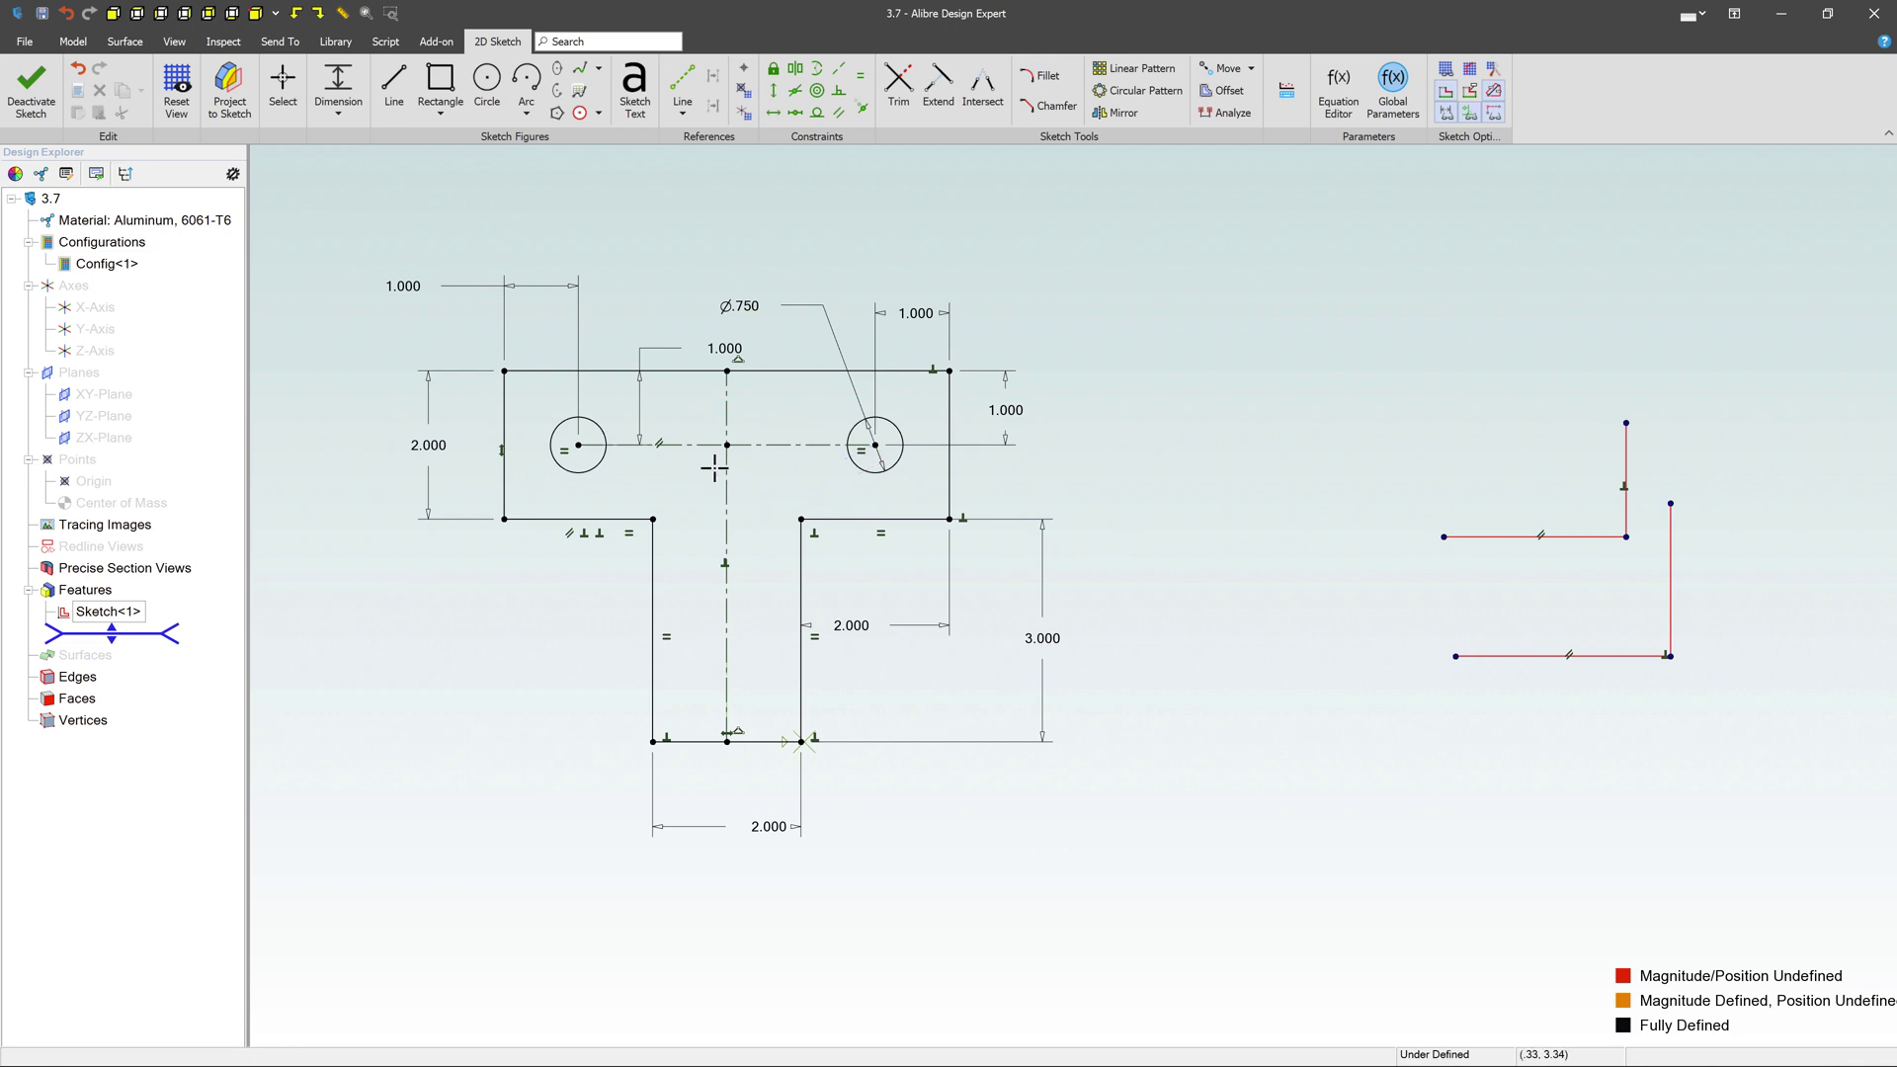
Try to constrain the two horizontal reference lines between the circle centers to equal length.
click(703, 445)
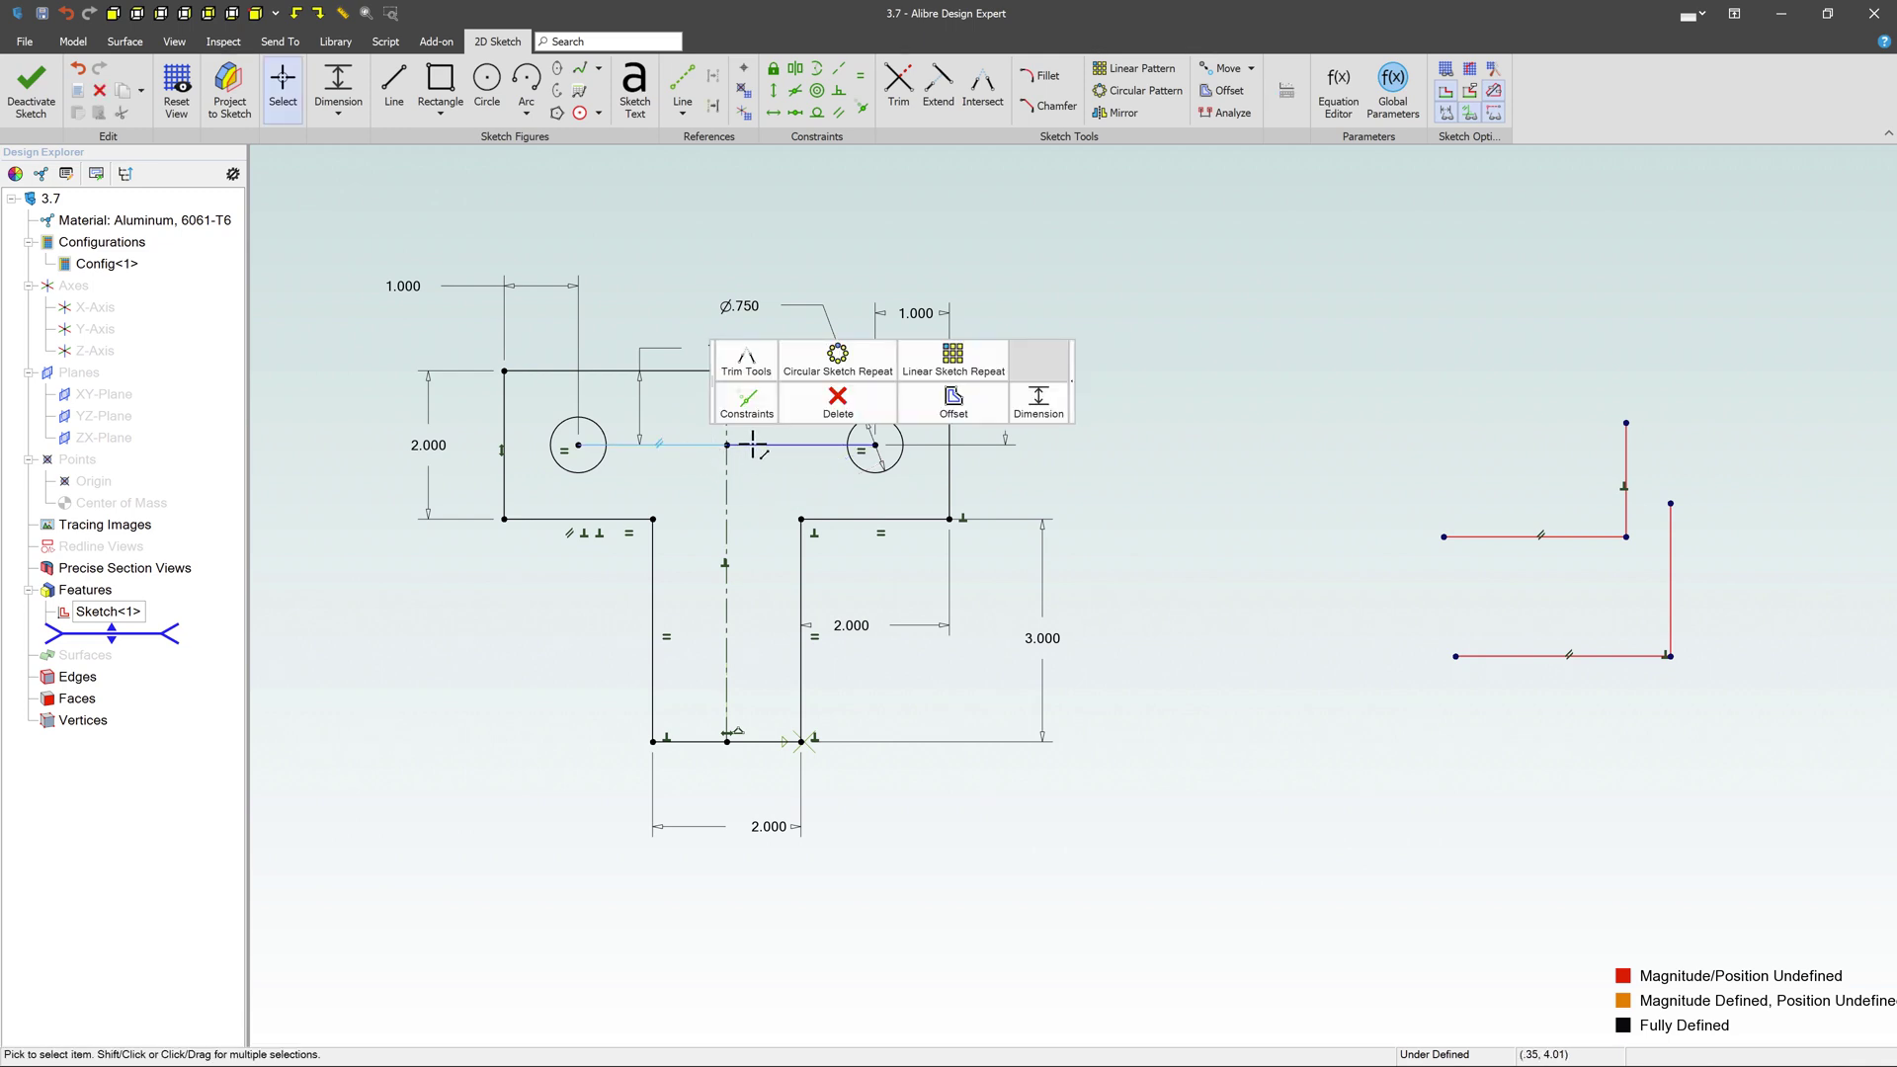
click(785, 410)
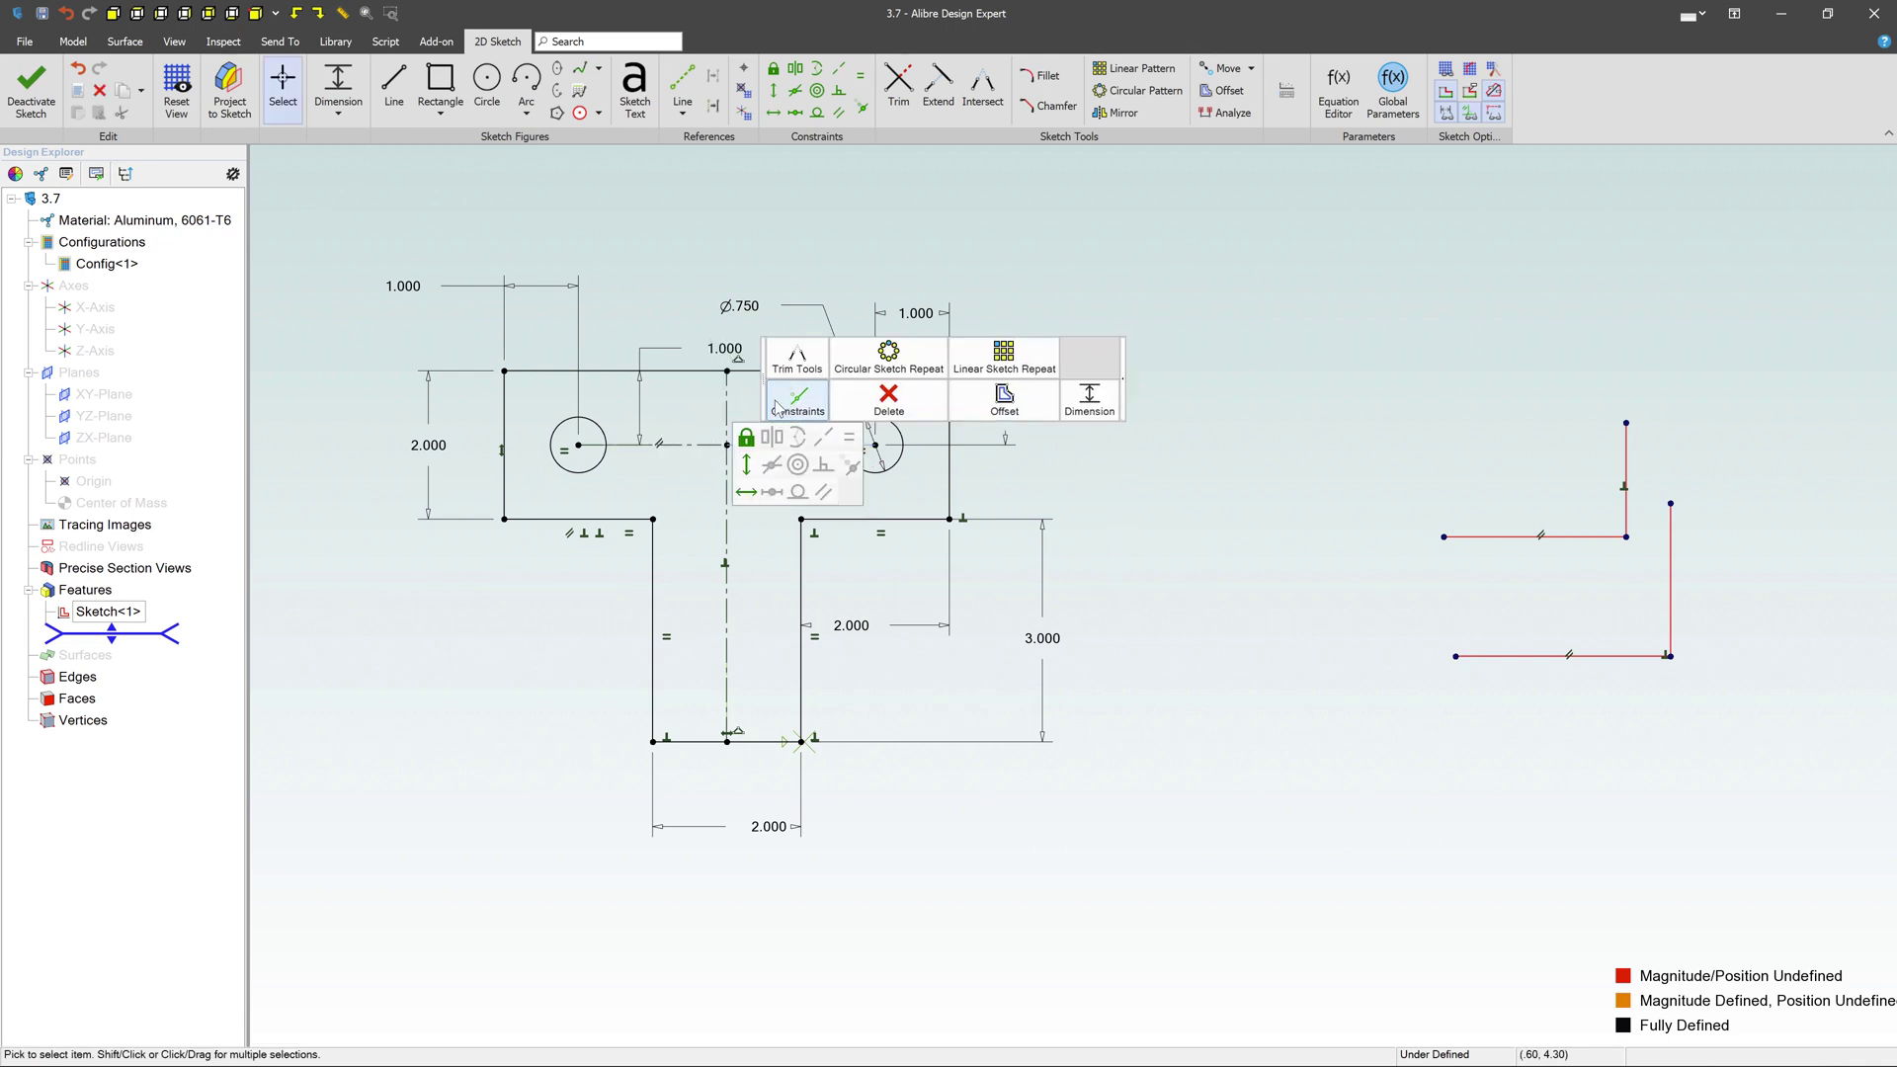
click(707, 444)
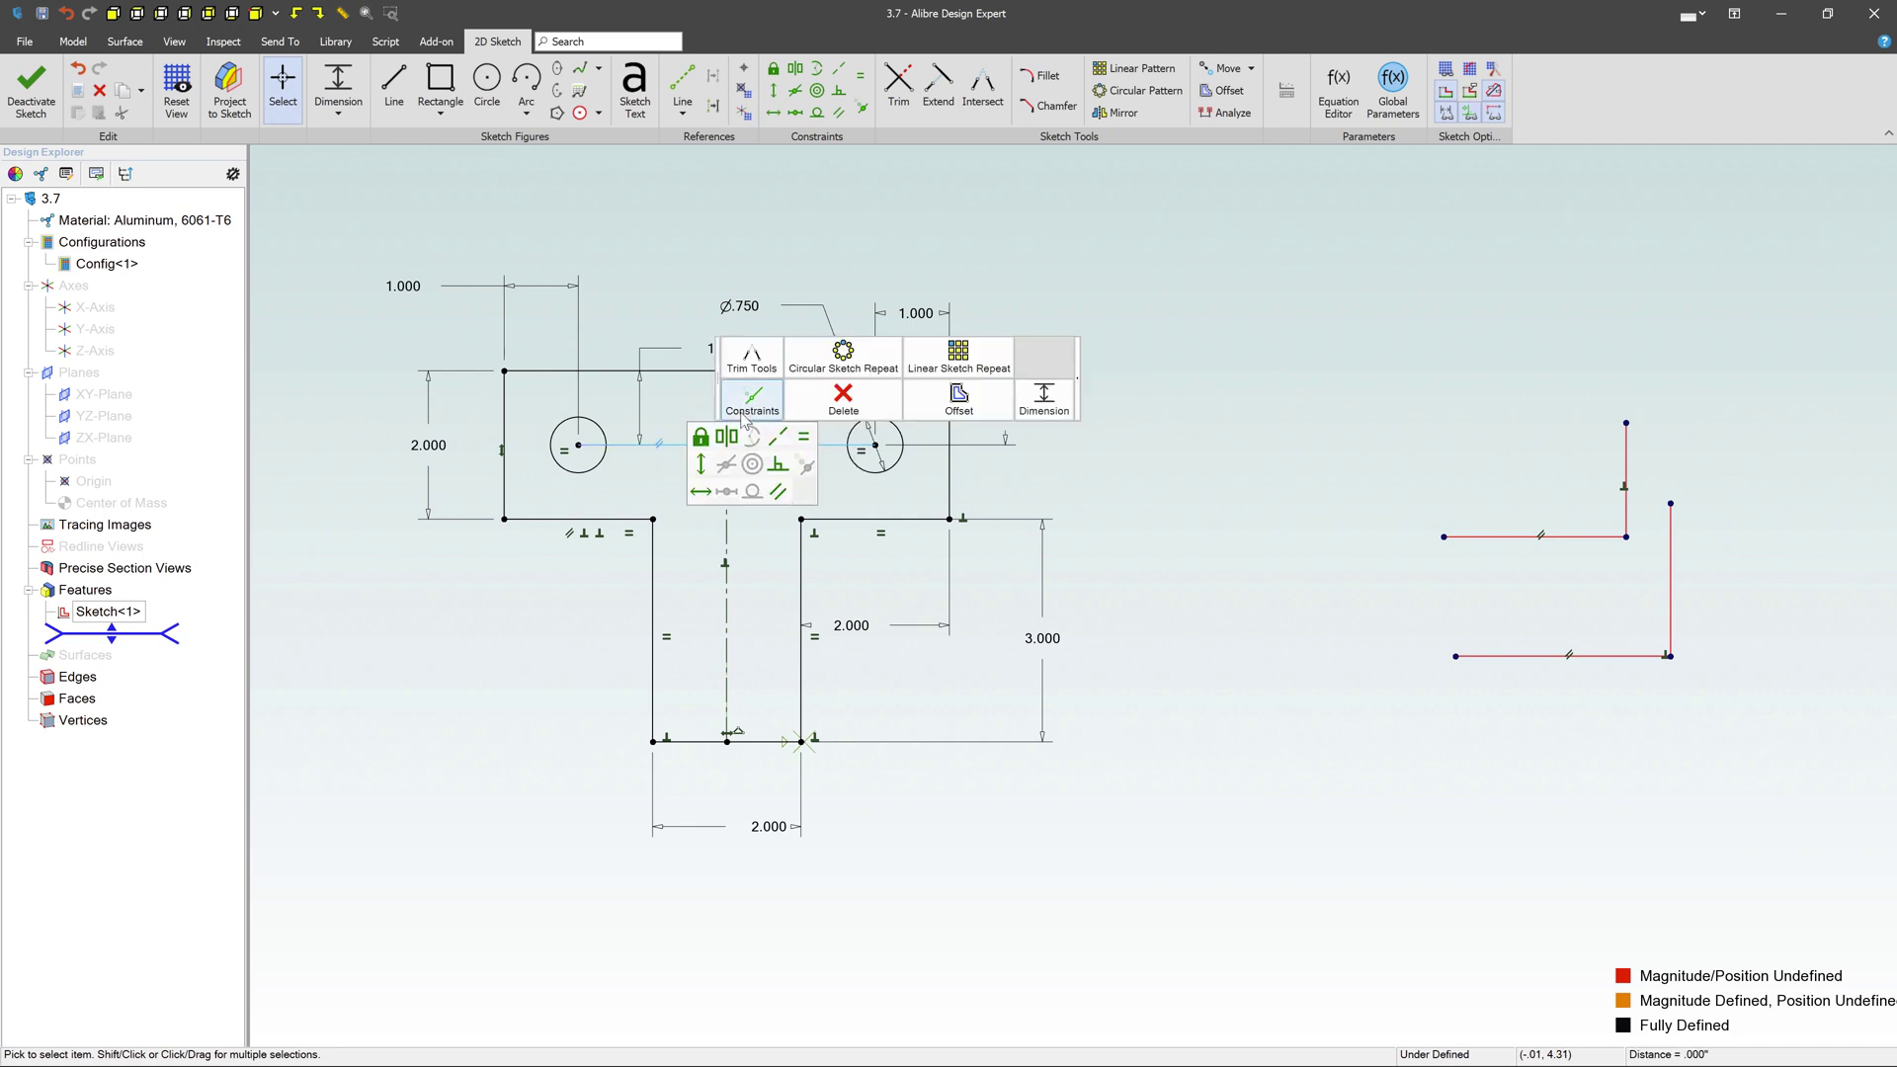
click(803, 437)
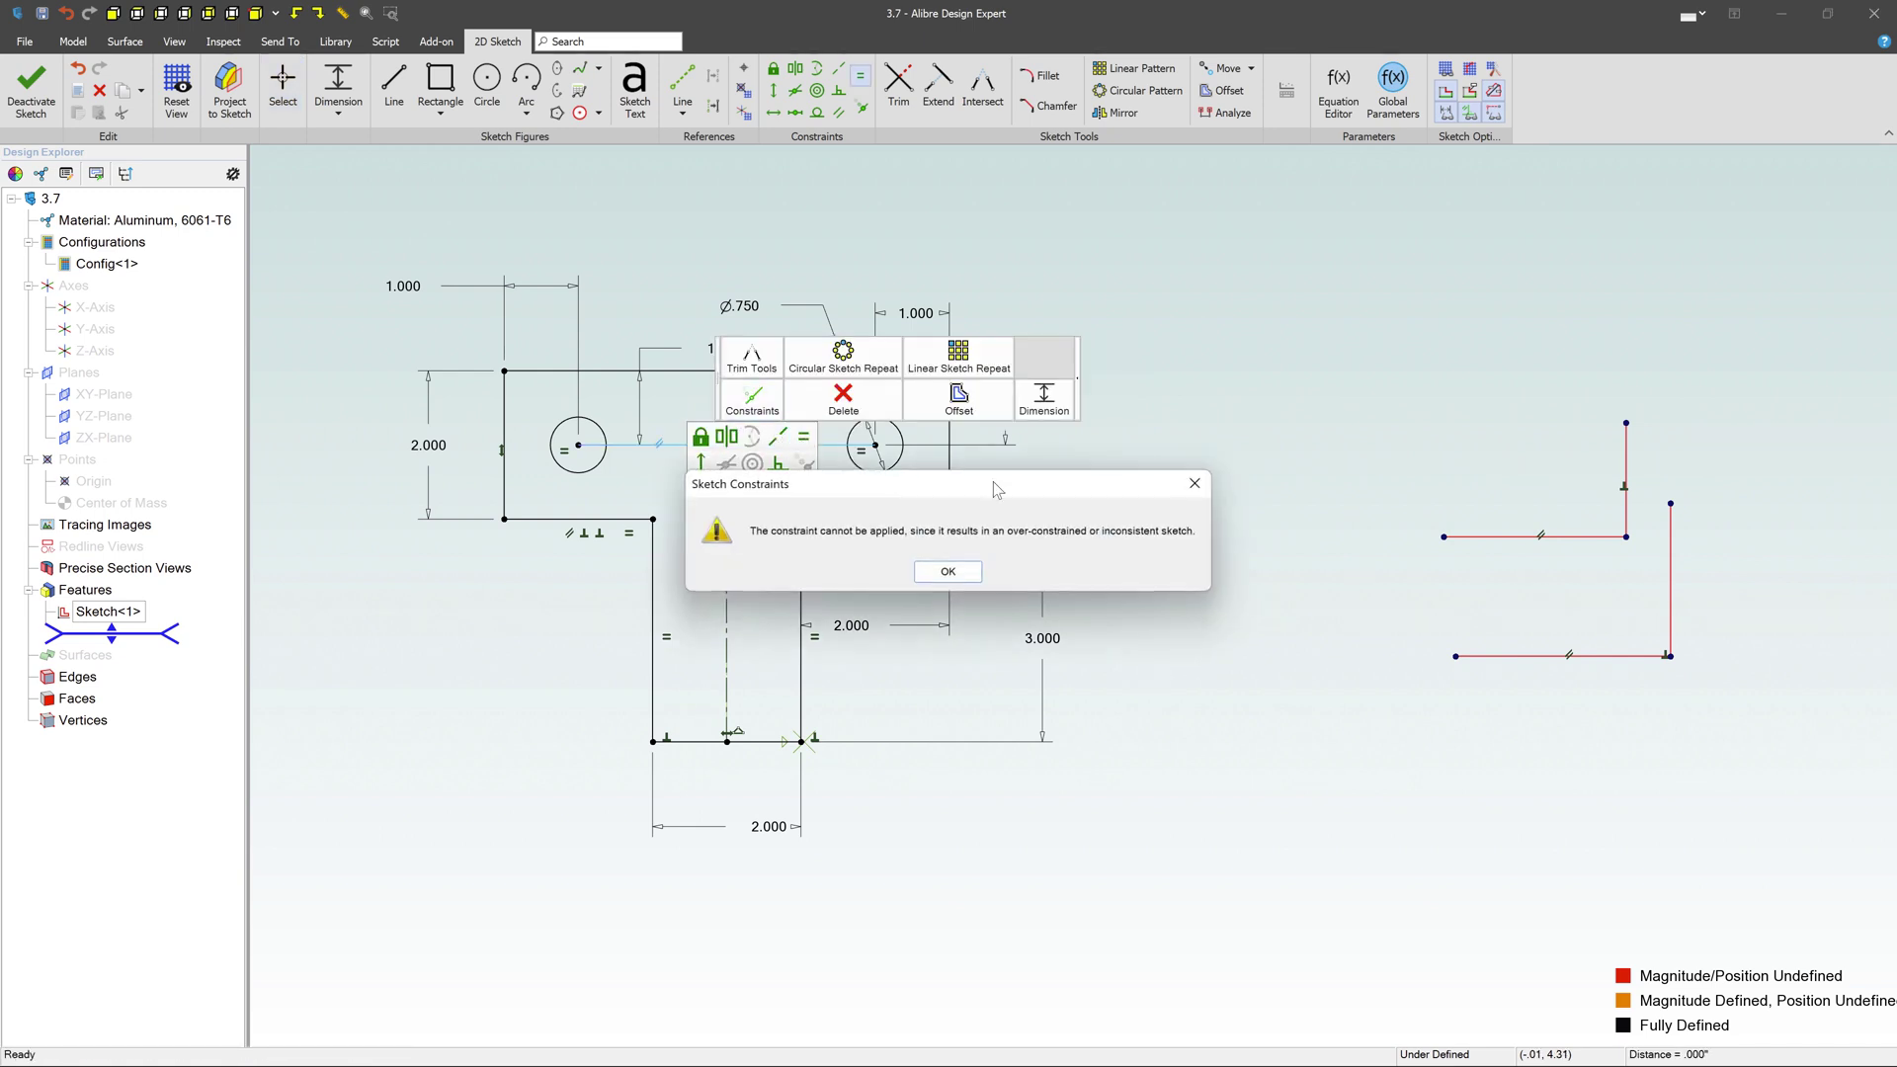
click(948, 572)
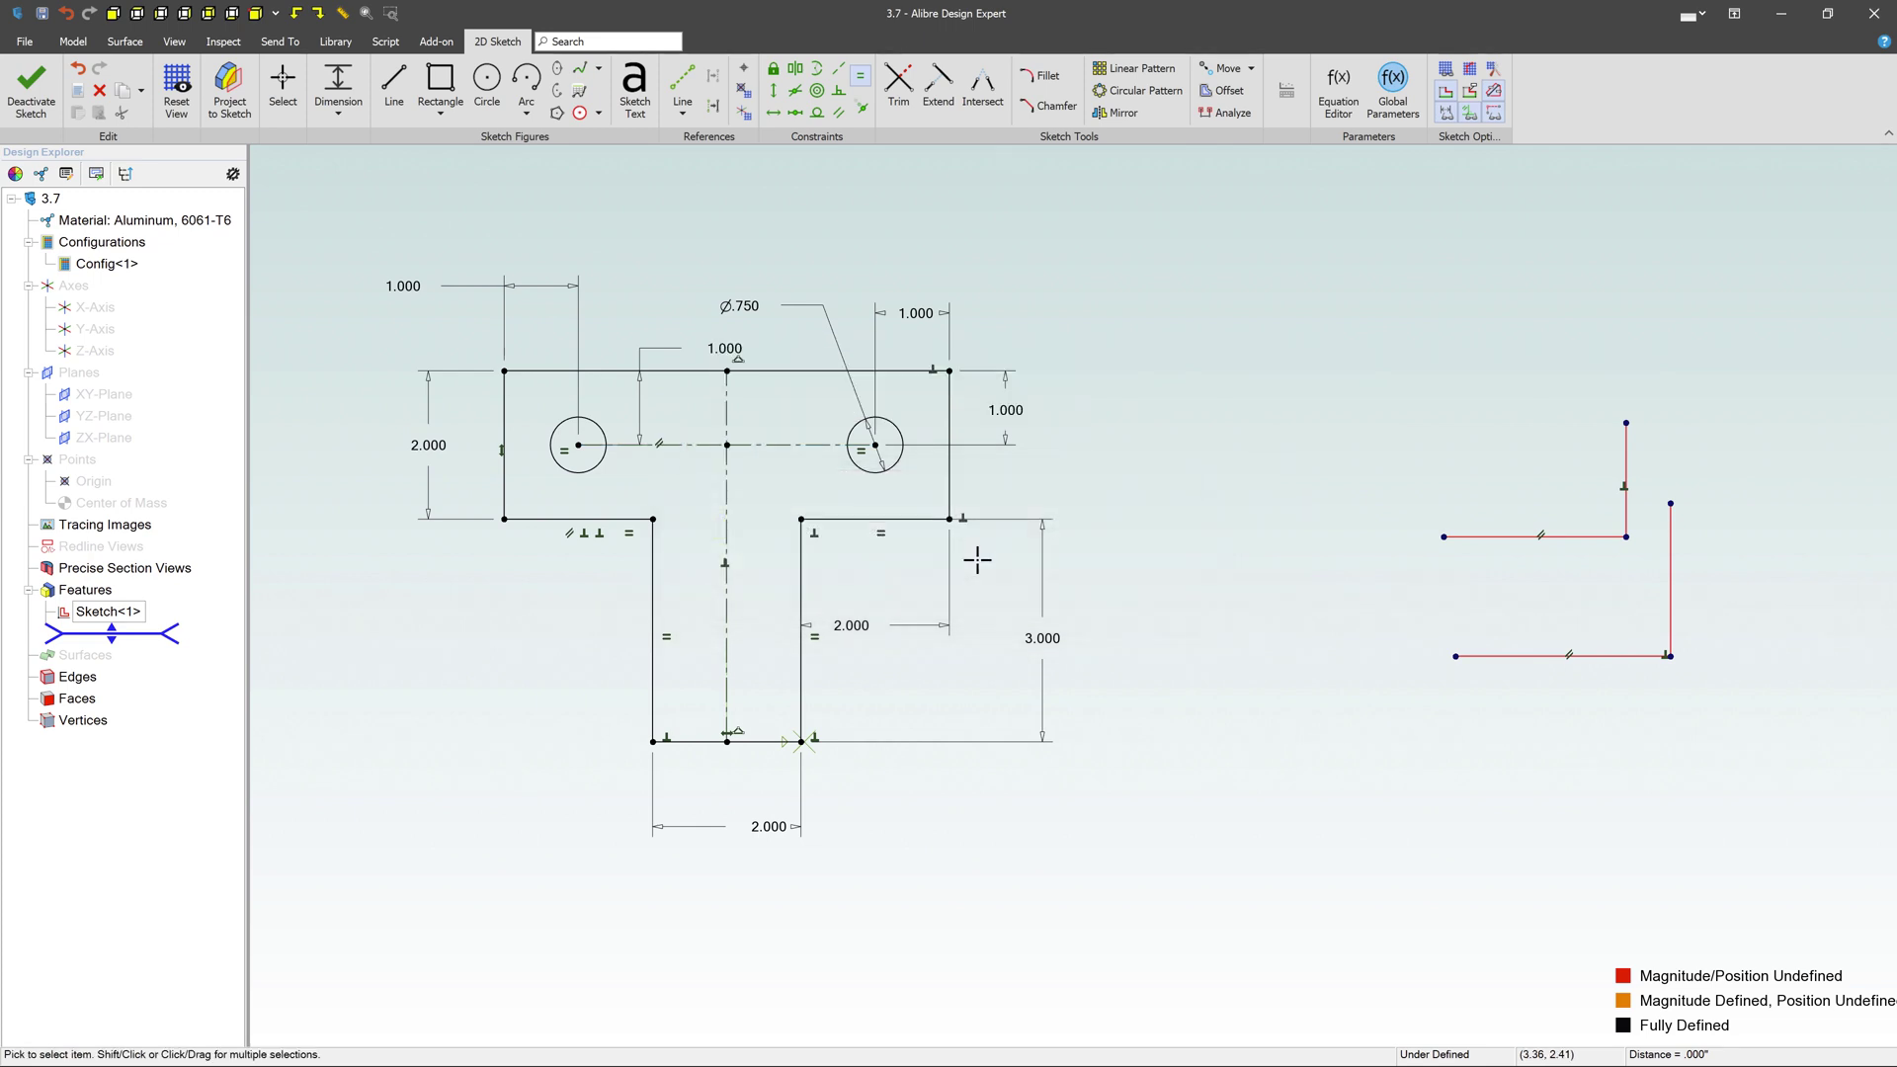
Delete the left circle's horizontal and vertical position dimensions, and constrain the two horizontal reference lines to equal length.
click(410, 284)
key(Delete)
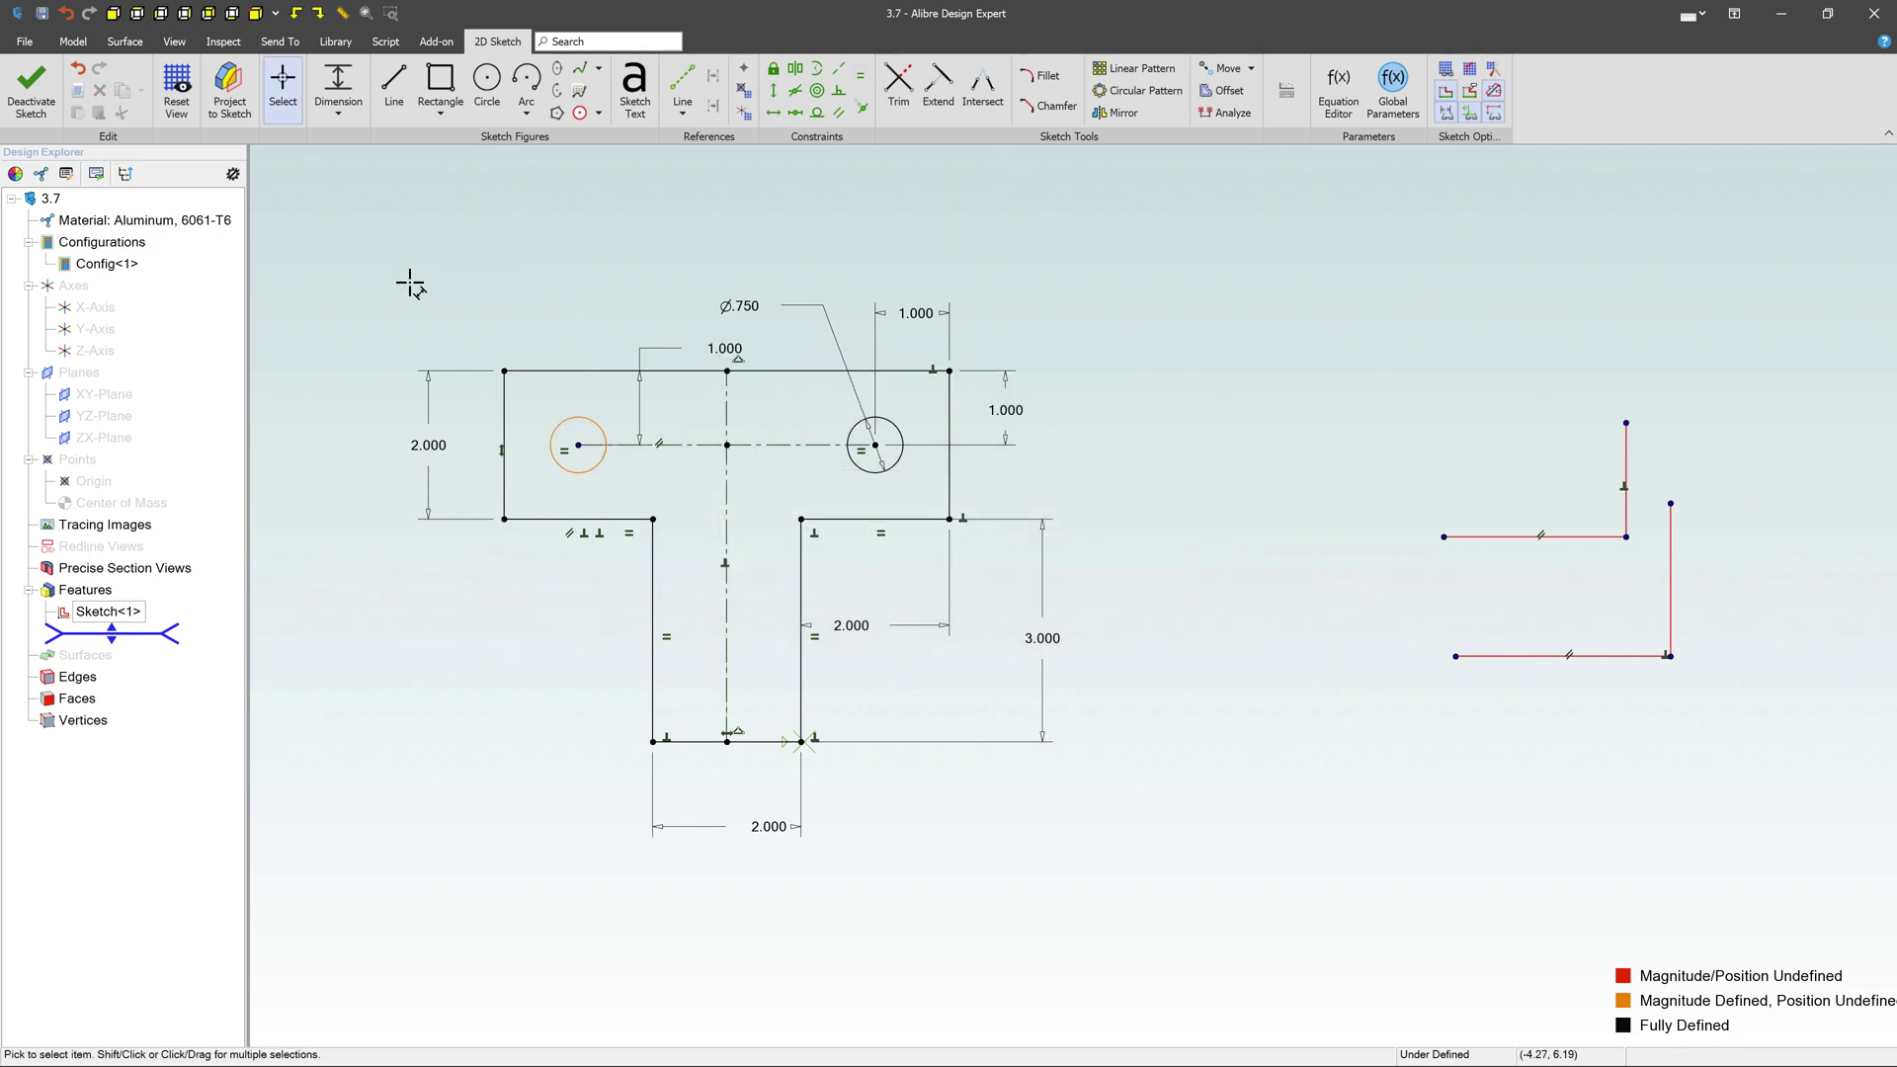
key(Delete)
right_click(701, 445)
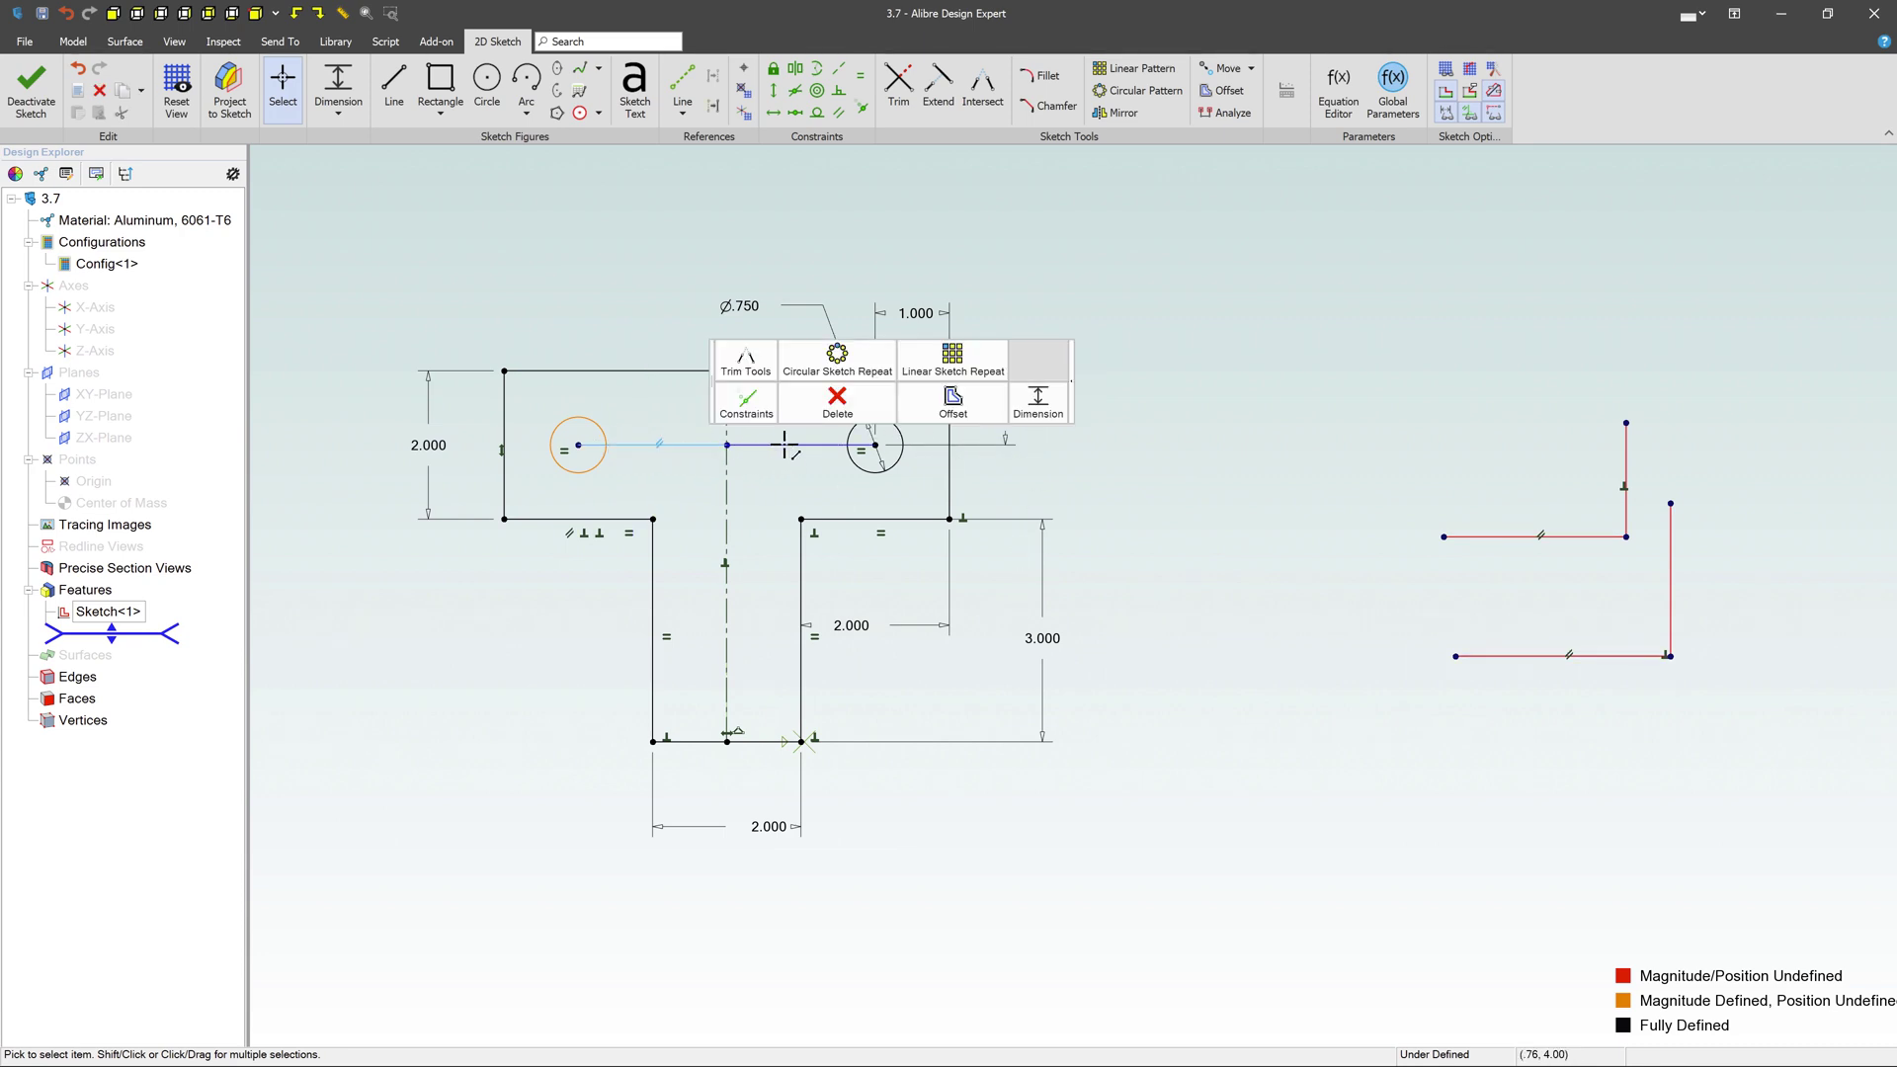
mouse_move(828, 400)
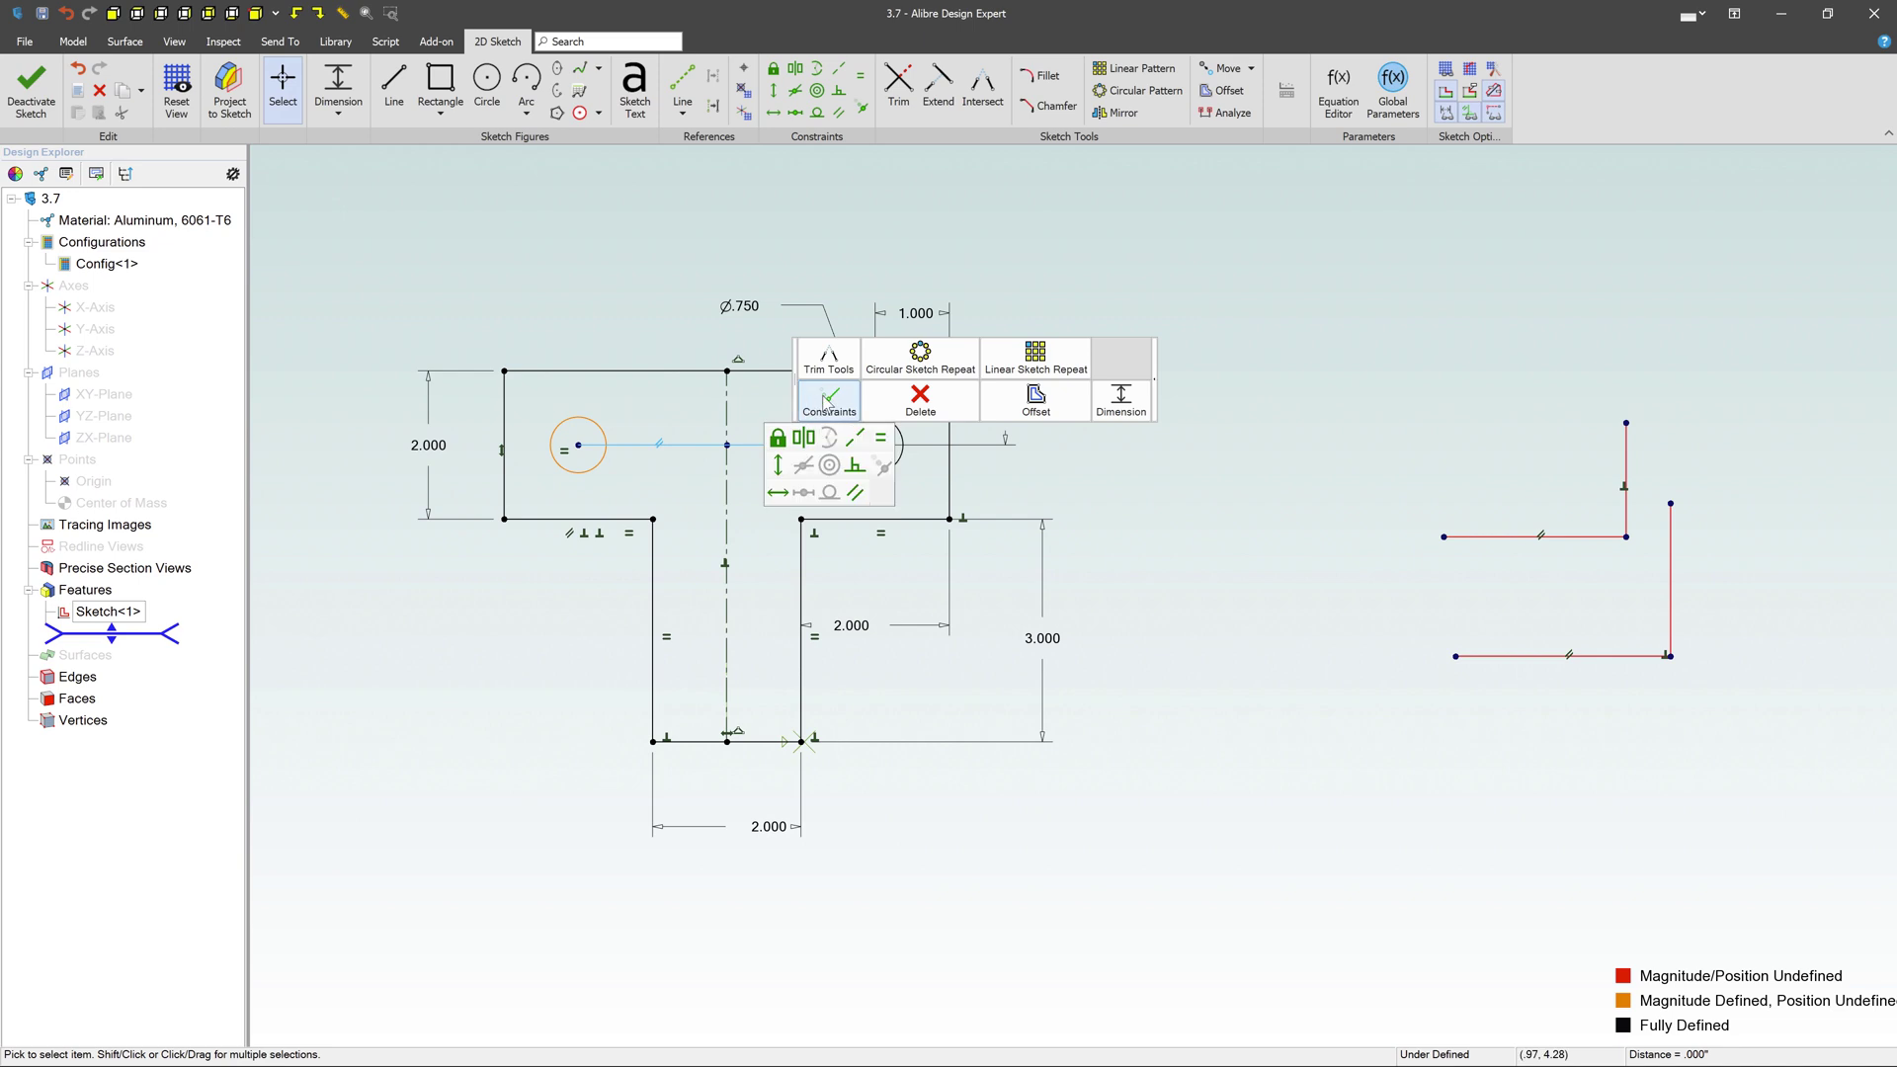
click(880, 438)
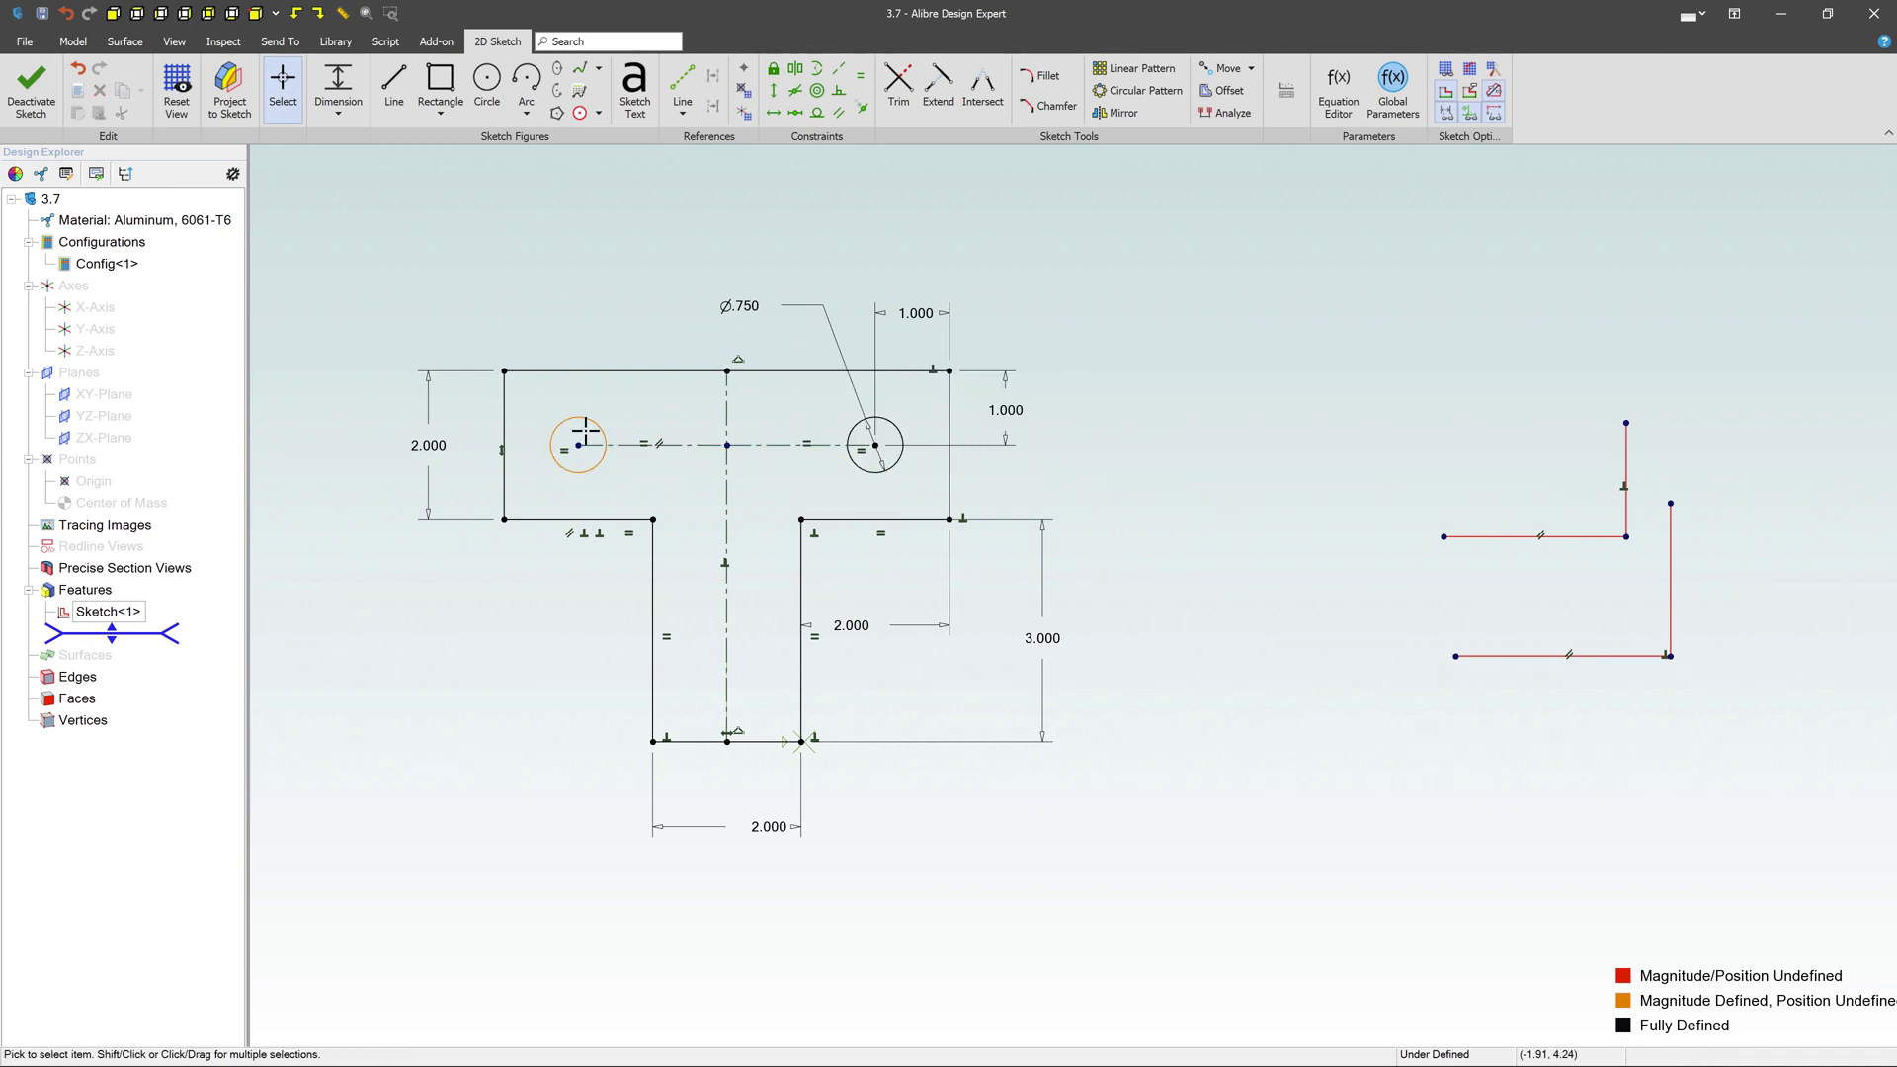
Move the left circle downward to test its remaining freedom, and constrain the two center reference lines to be collinear.
drag(591, 432, 634, 487)
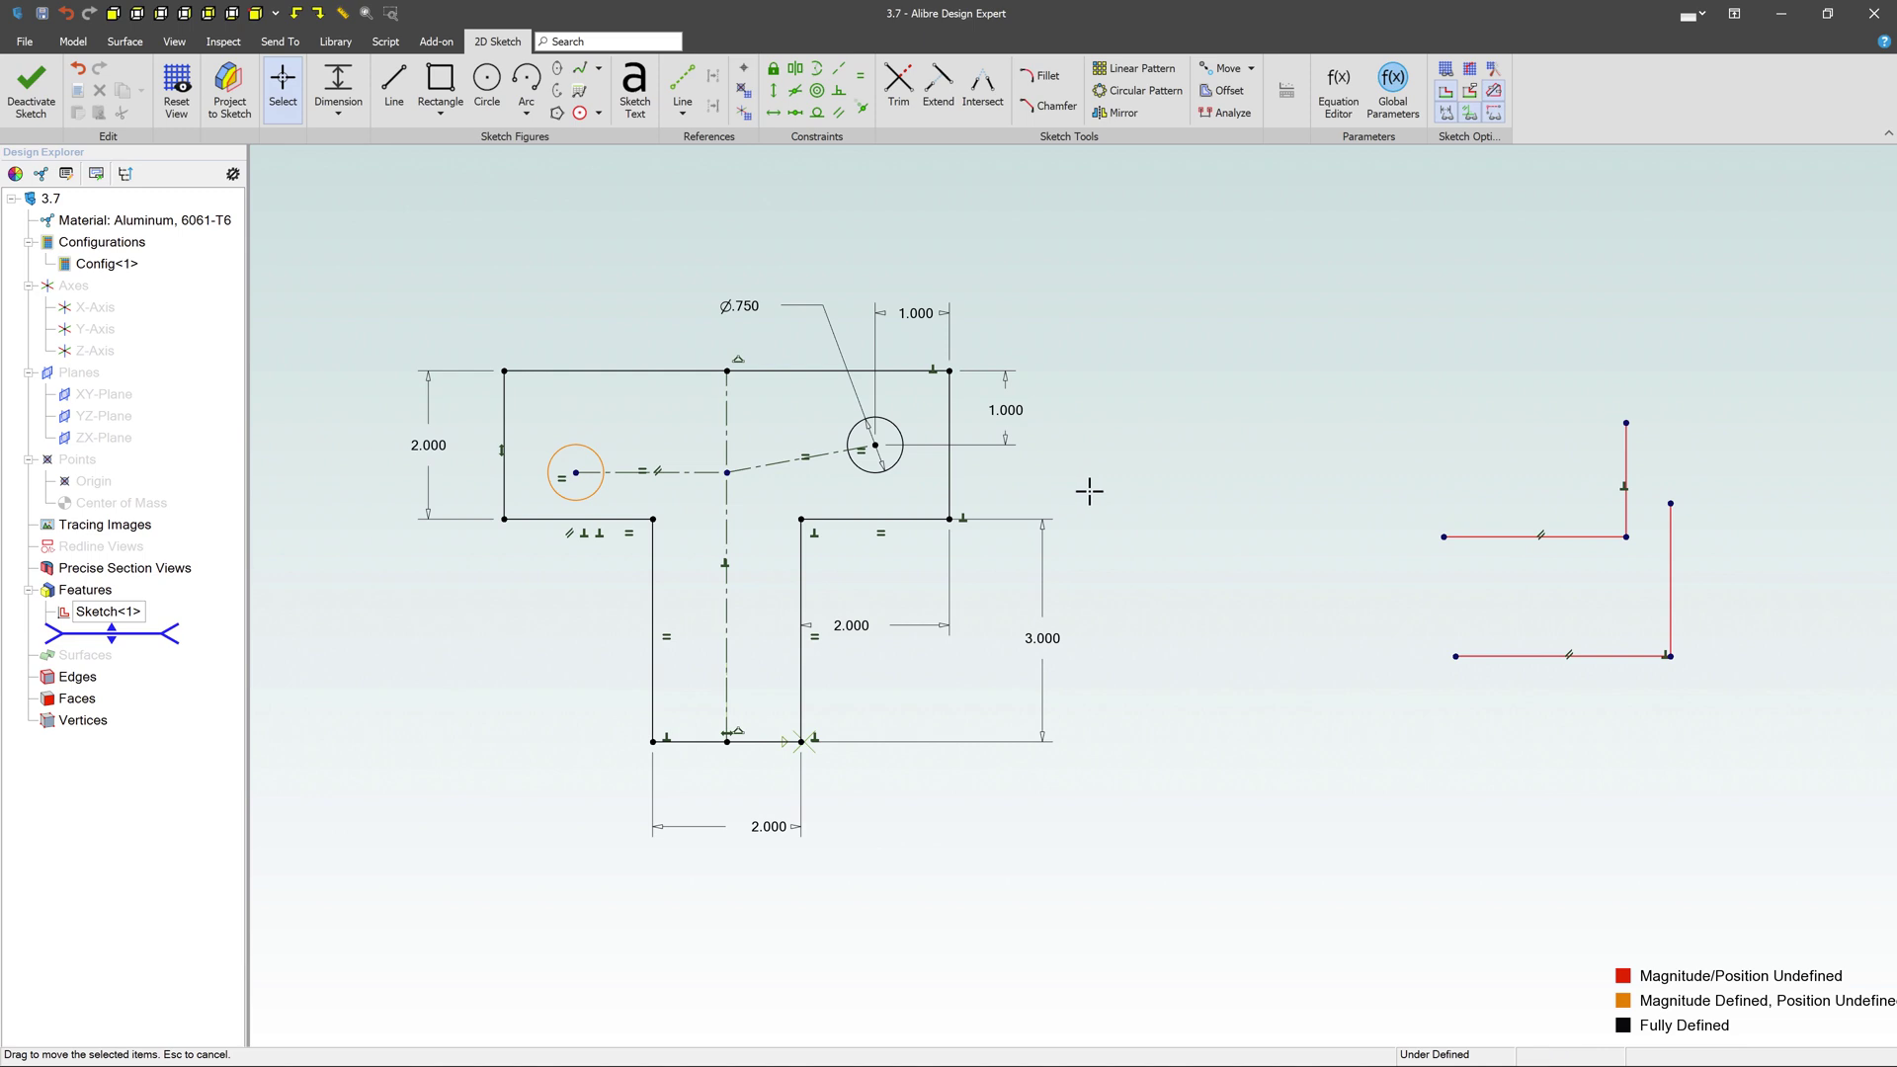
click(691, 472)
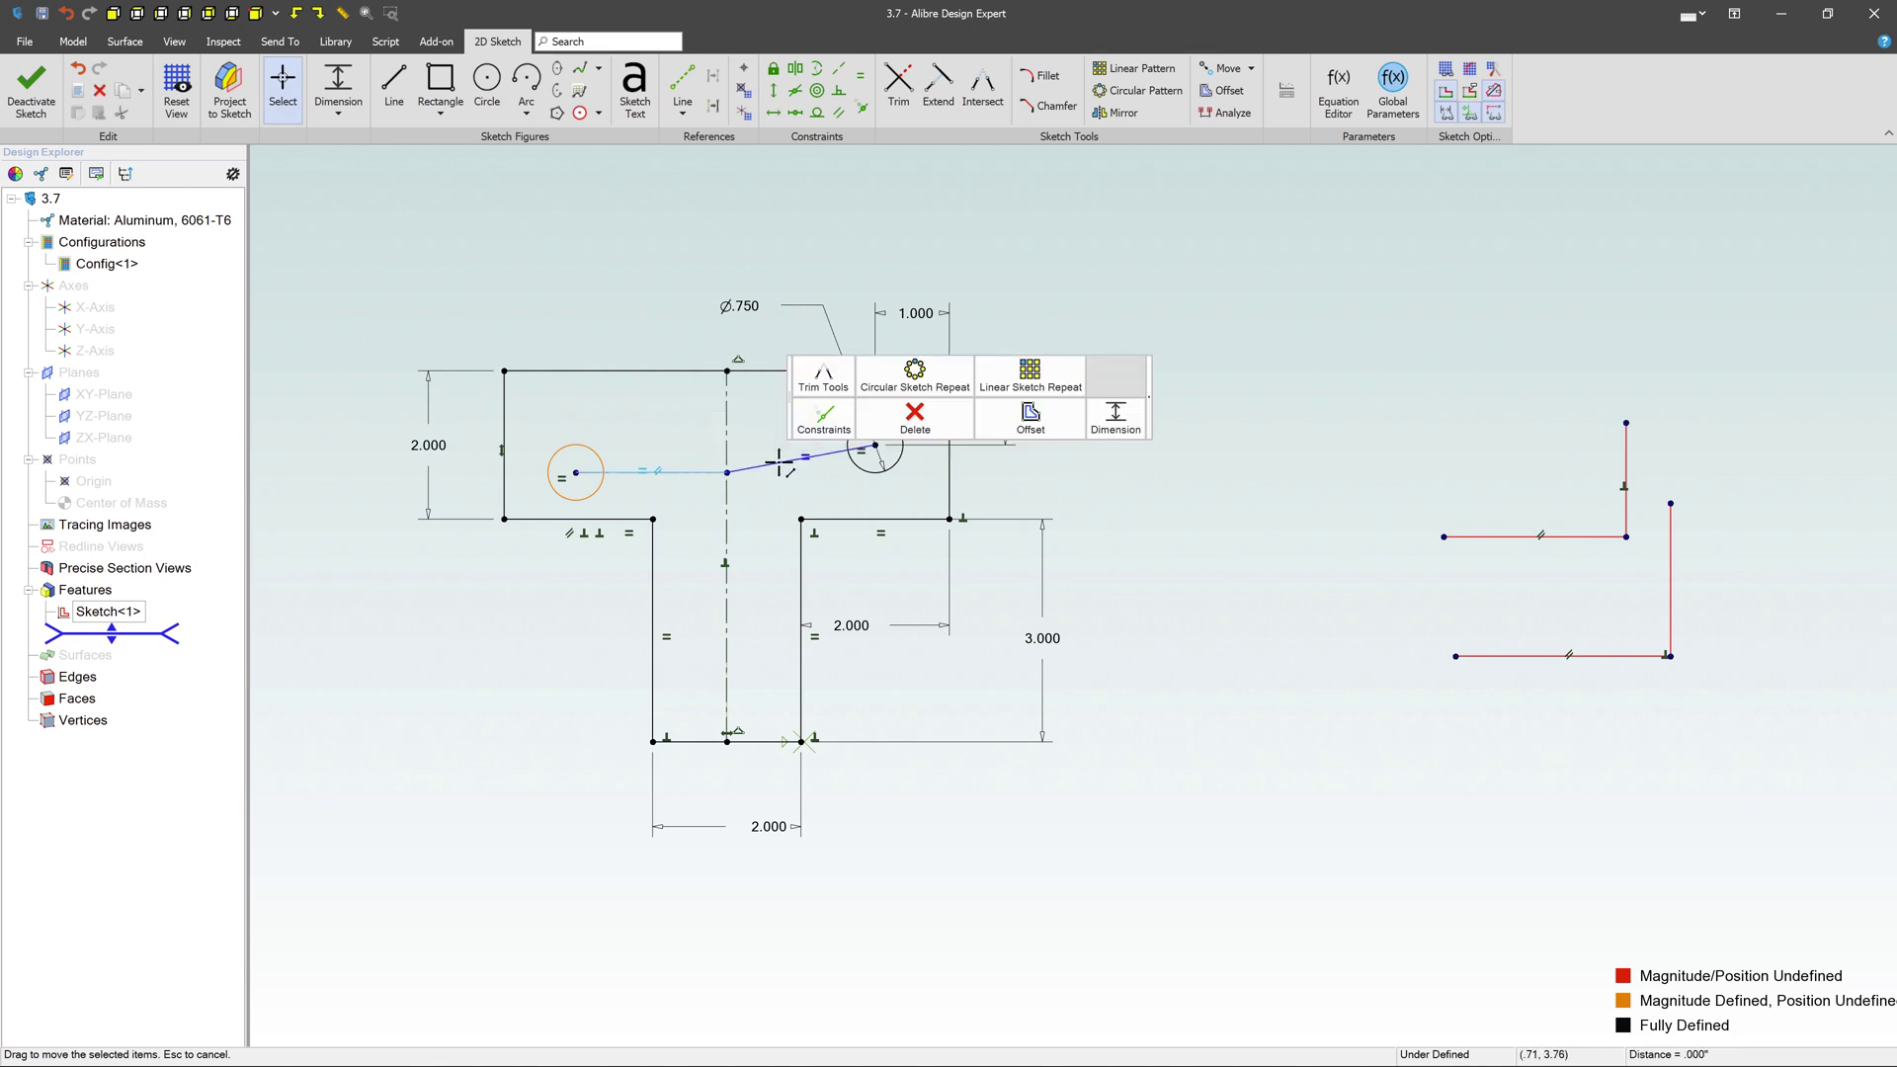
click(821, 423)
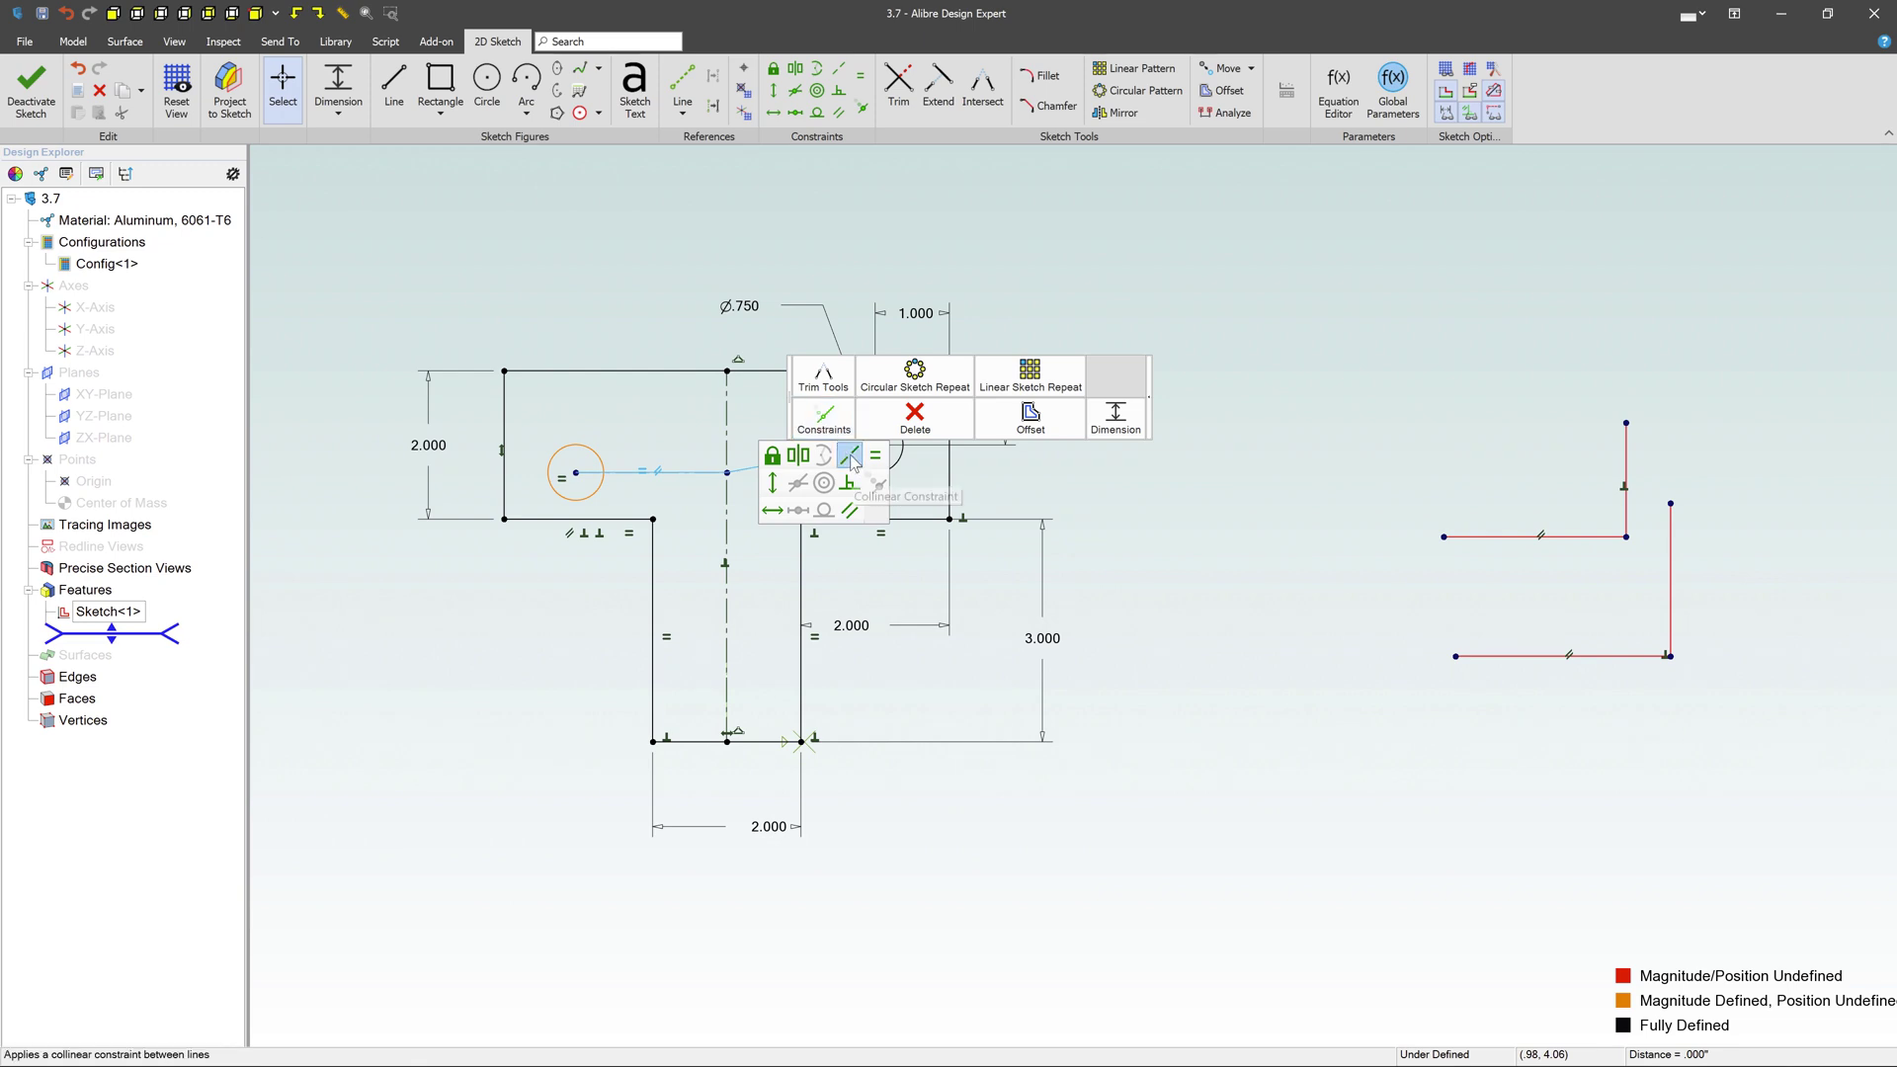
click(849, 456)
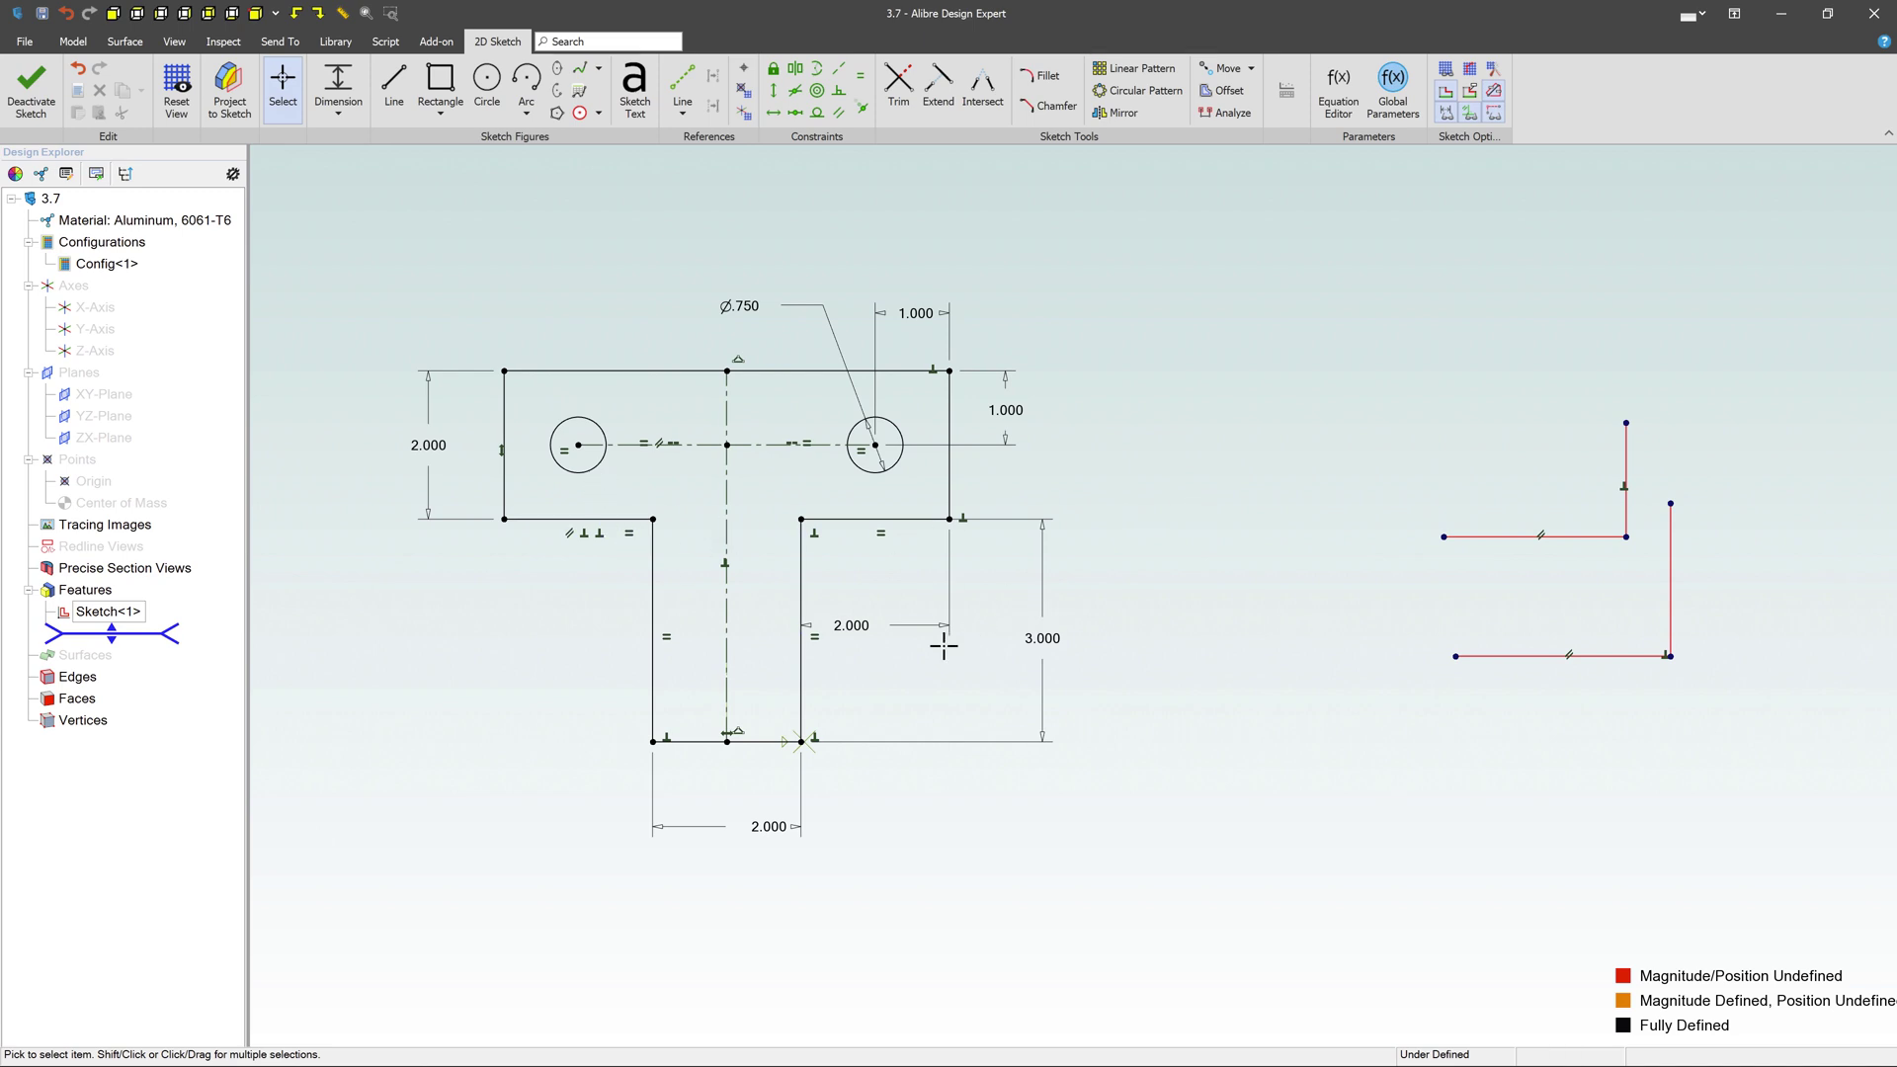
Reposition the crowded dimension labels beside the T shape and delete the right circle's vertical position dimension.
drag(851, 625, 892, 643)
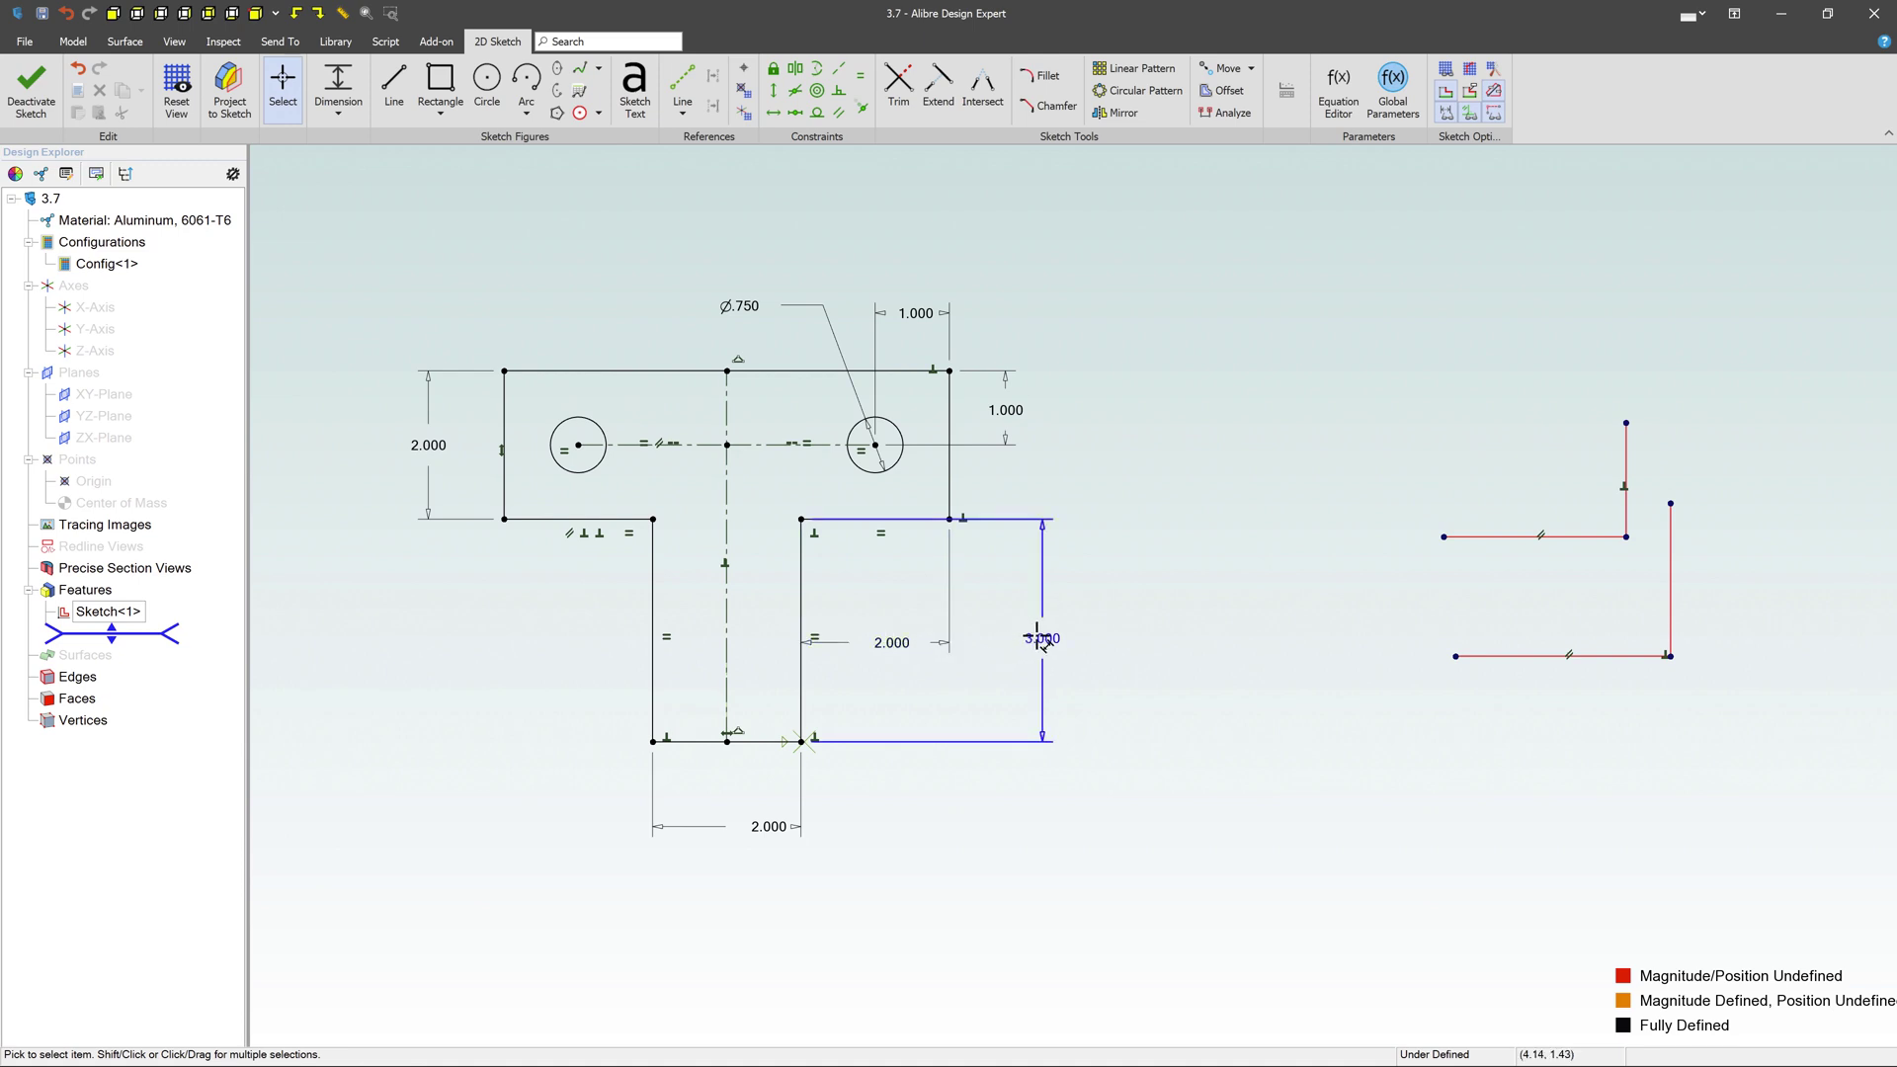
drag(1040, 639, 1037, 654)
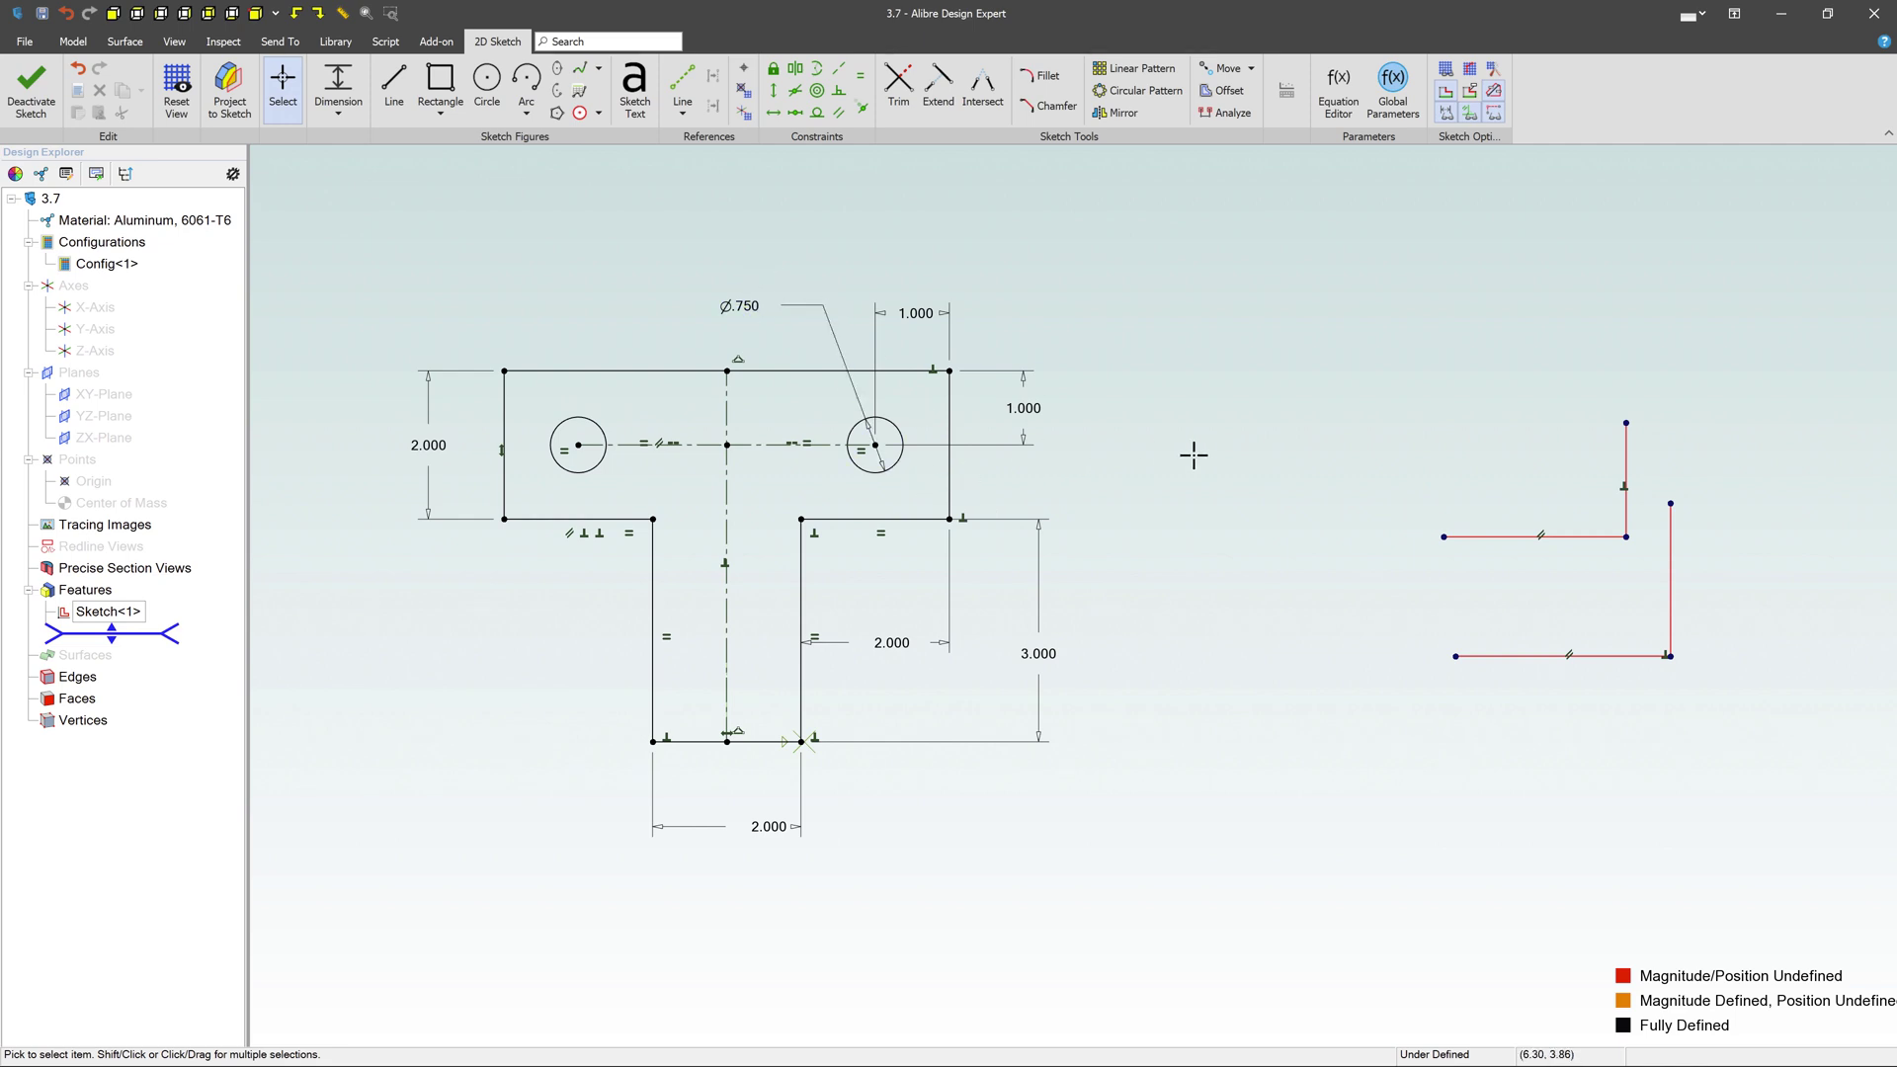
click(1029, 408)
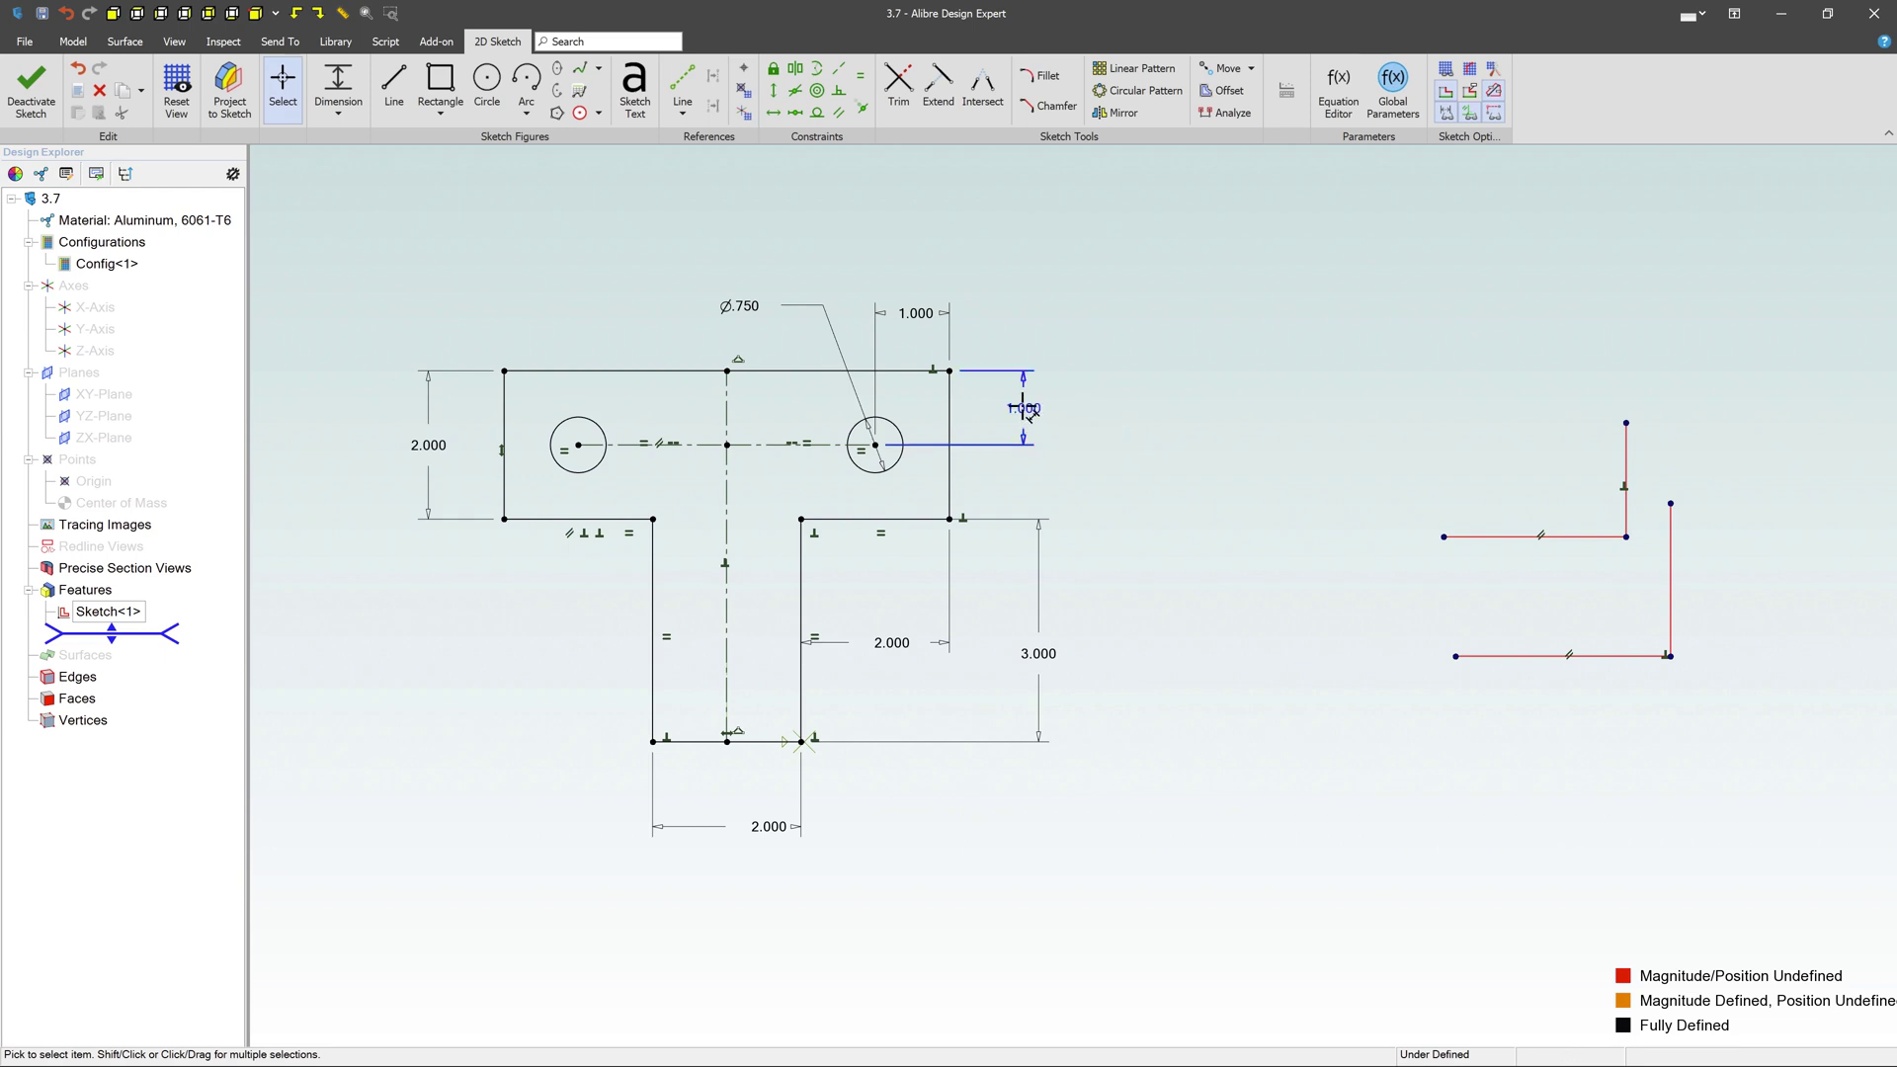
key(Delete)
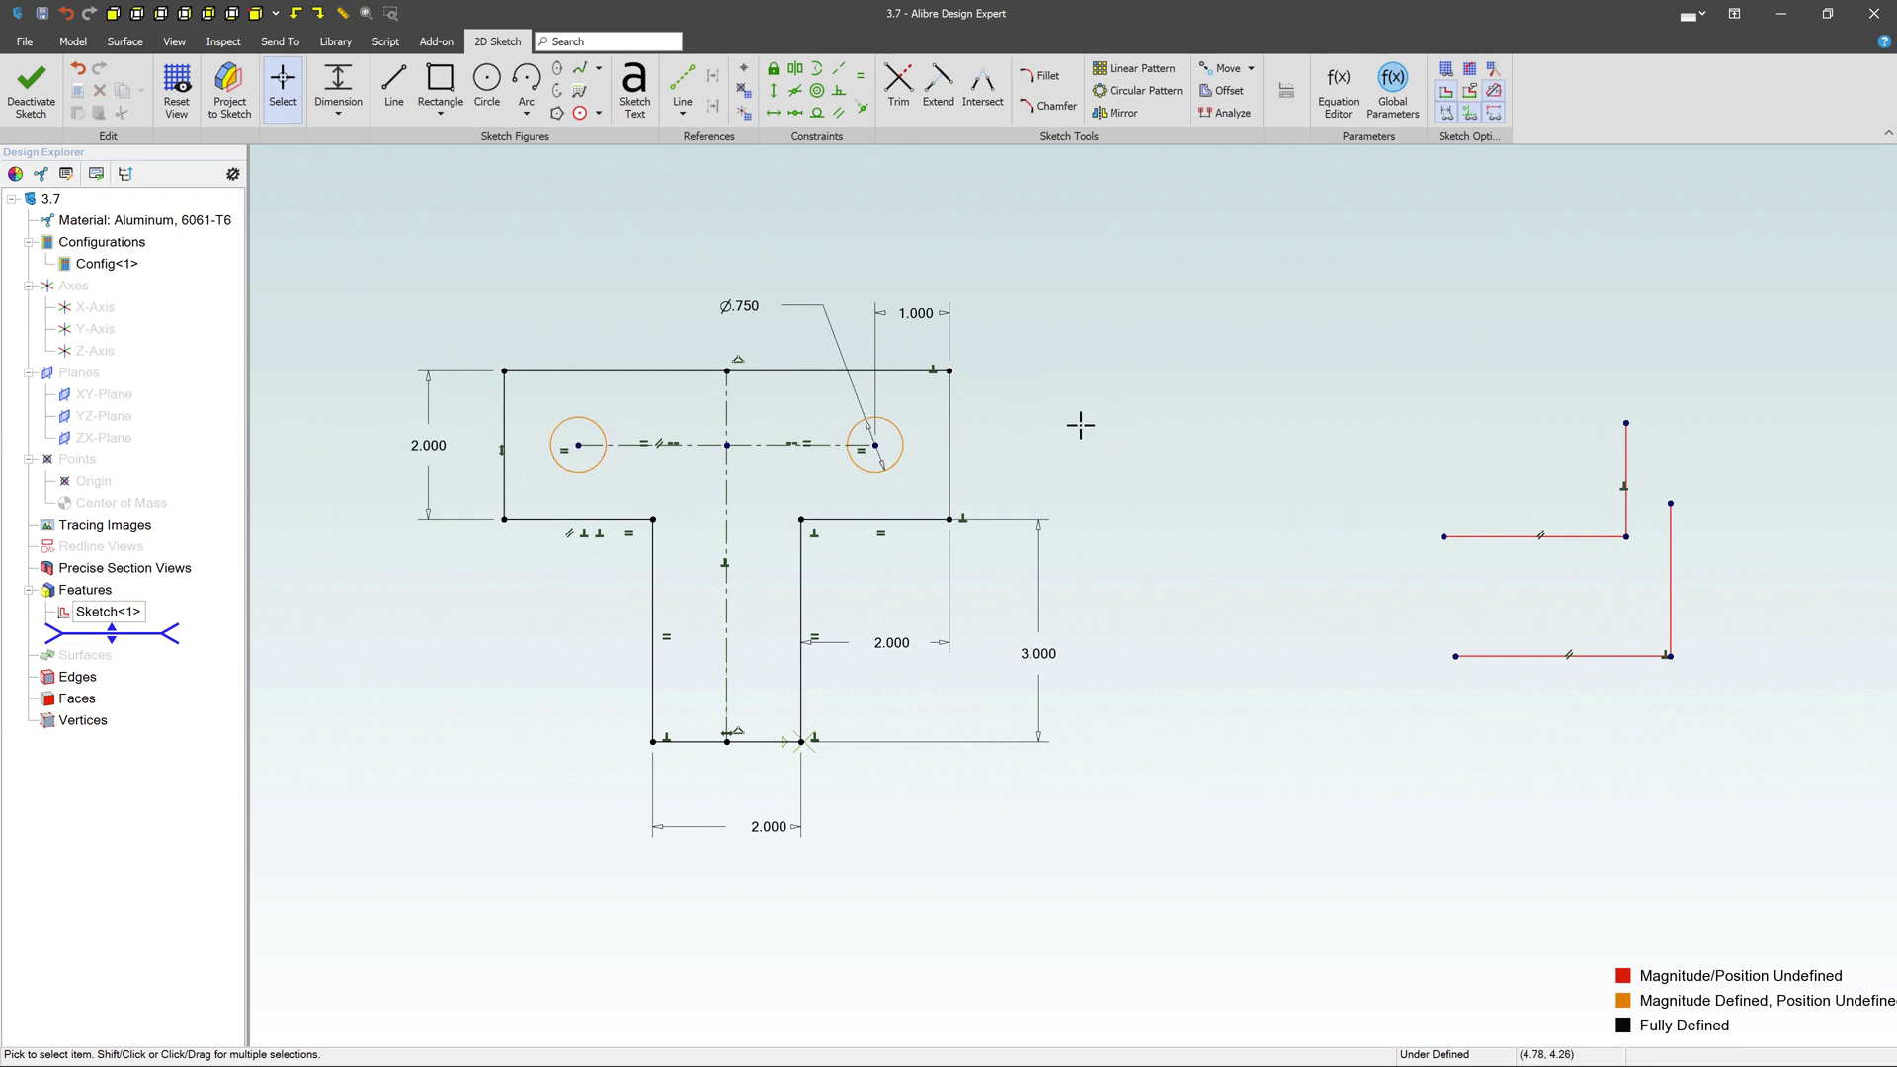
Draw a vertical reference line from the crossbar's top edge to its lower right edge, just right of the right circle's center.
click(682, 89)
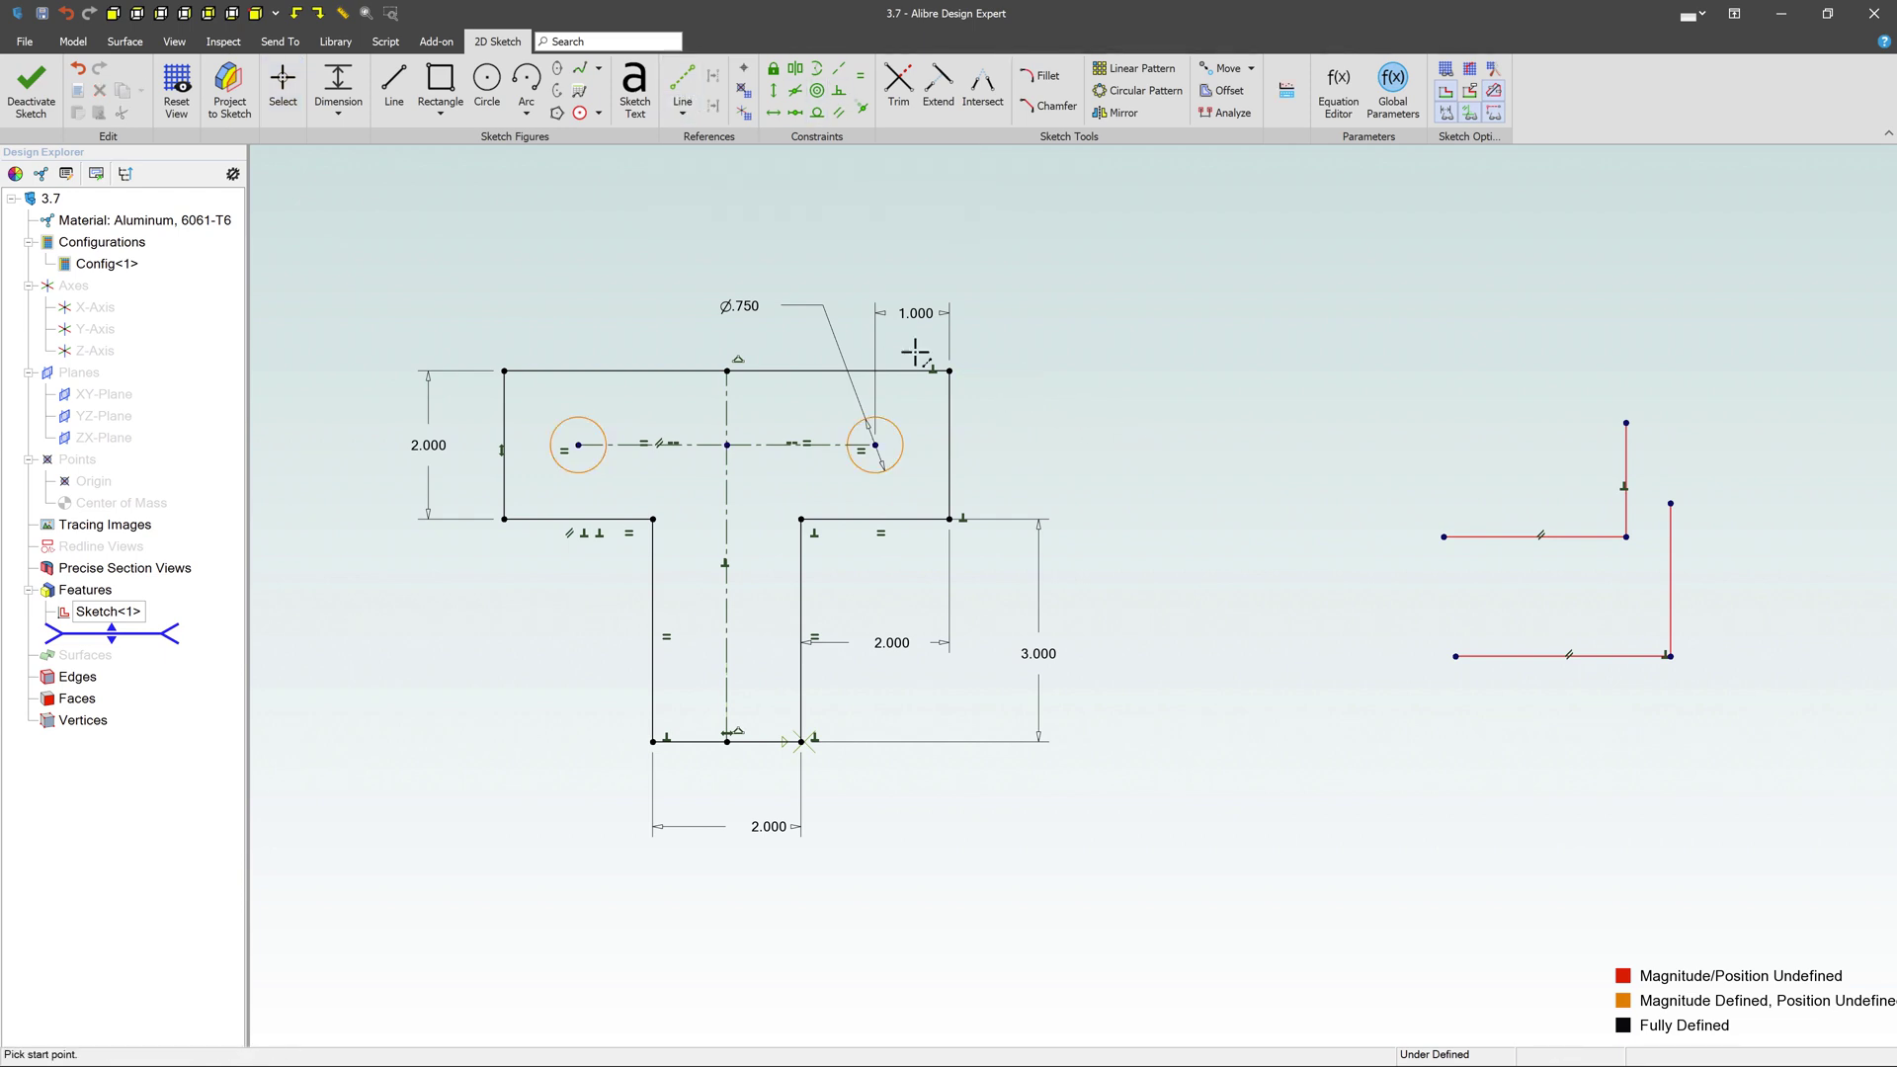
click(911, 371)
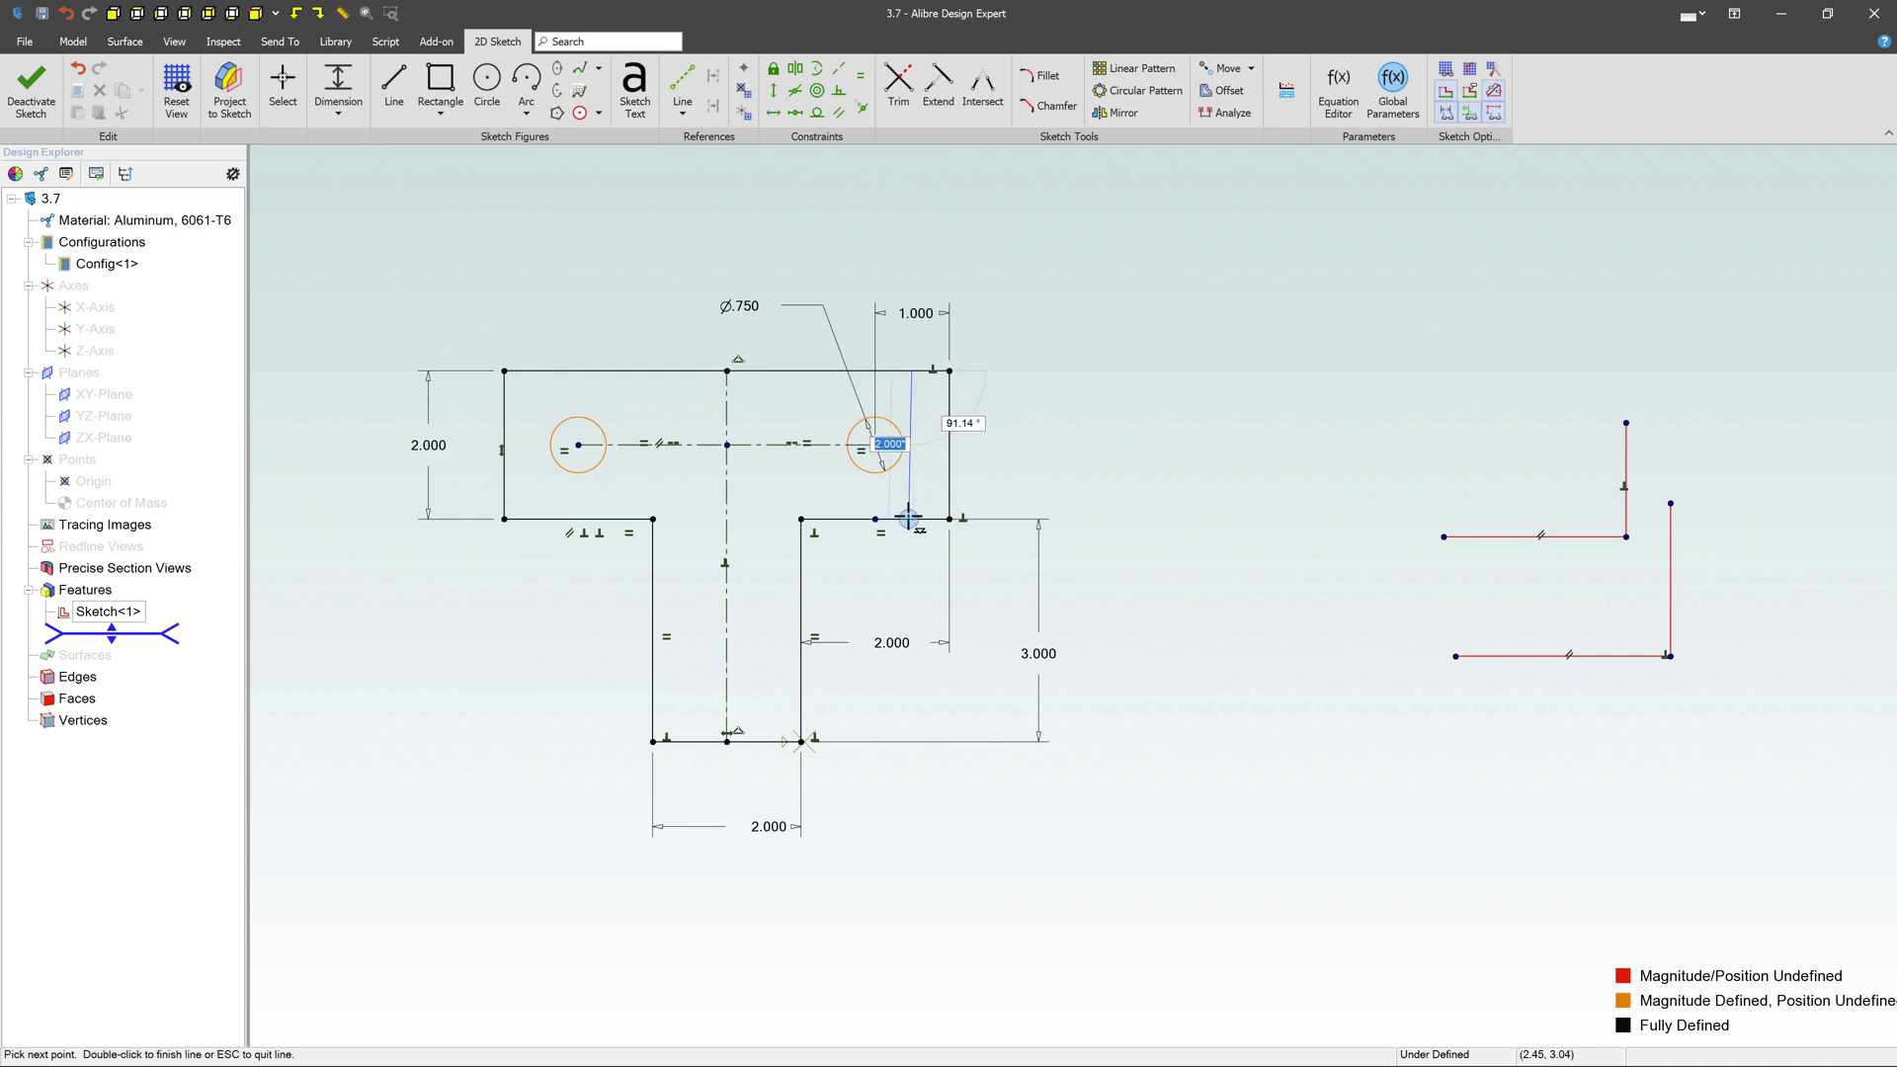
click(931, 520)
key(Escape)
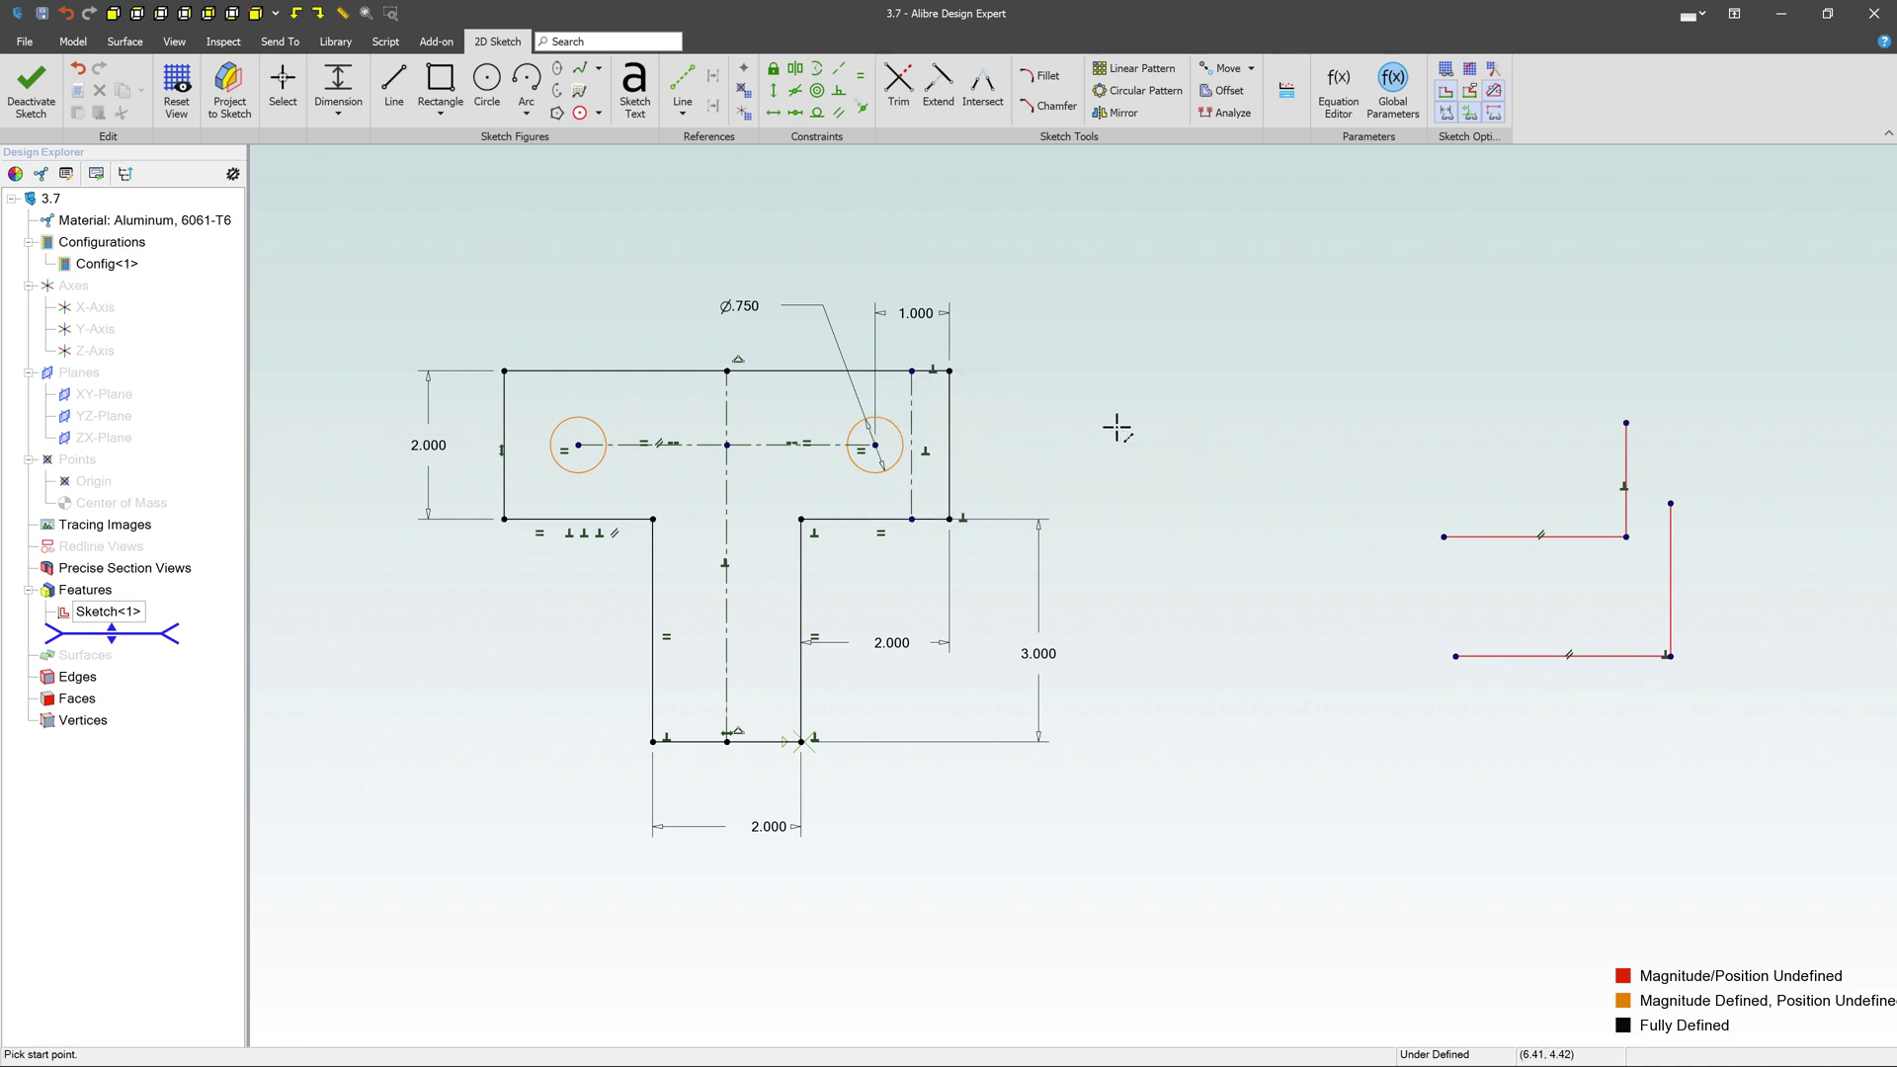
Constrain the right circle's center to the midpoint of the new vertical reference line.
click(875, 445)
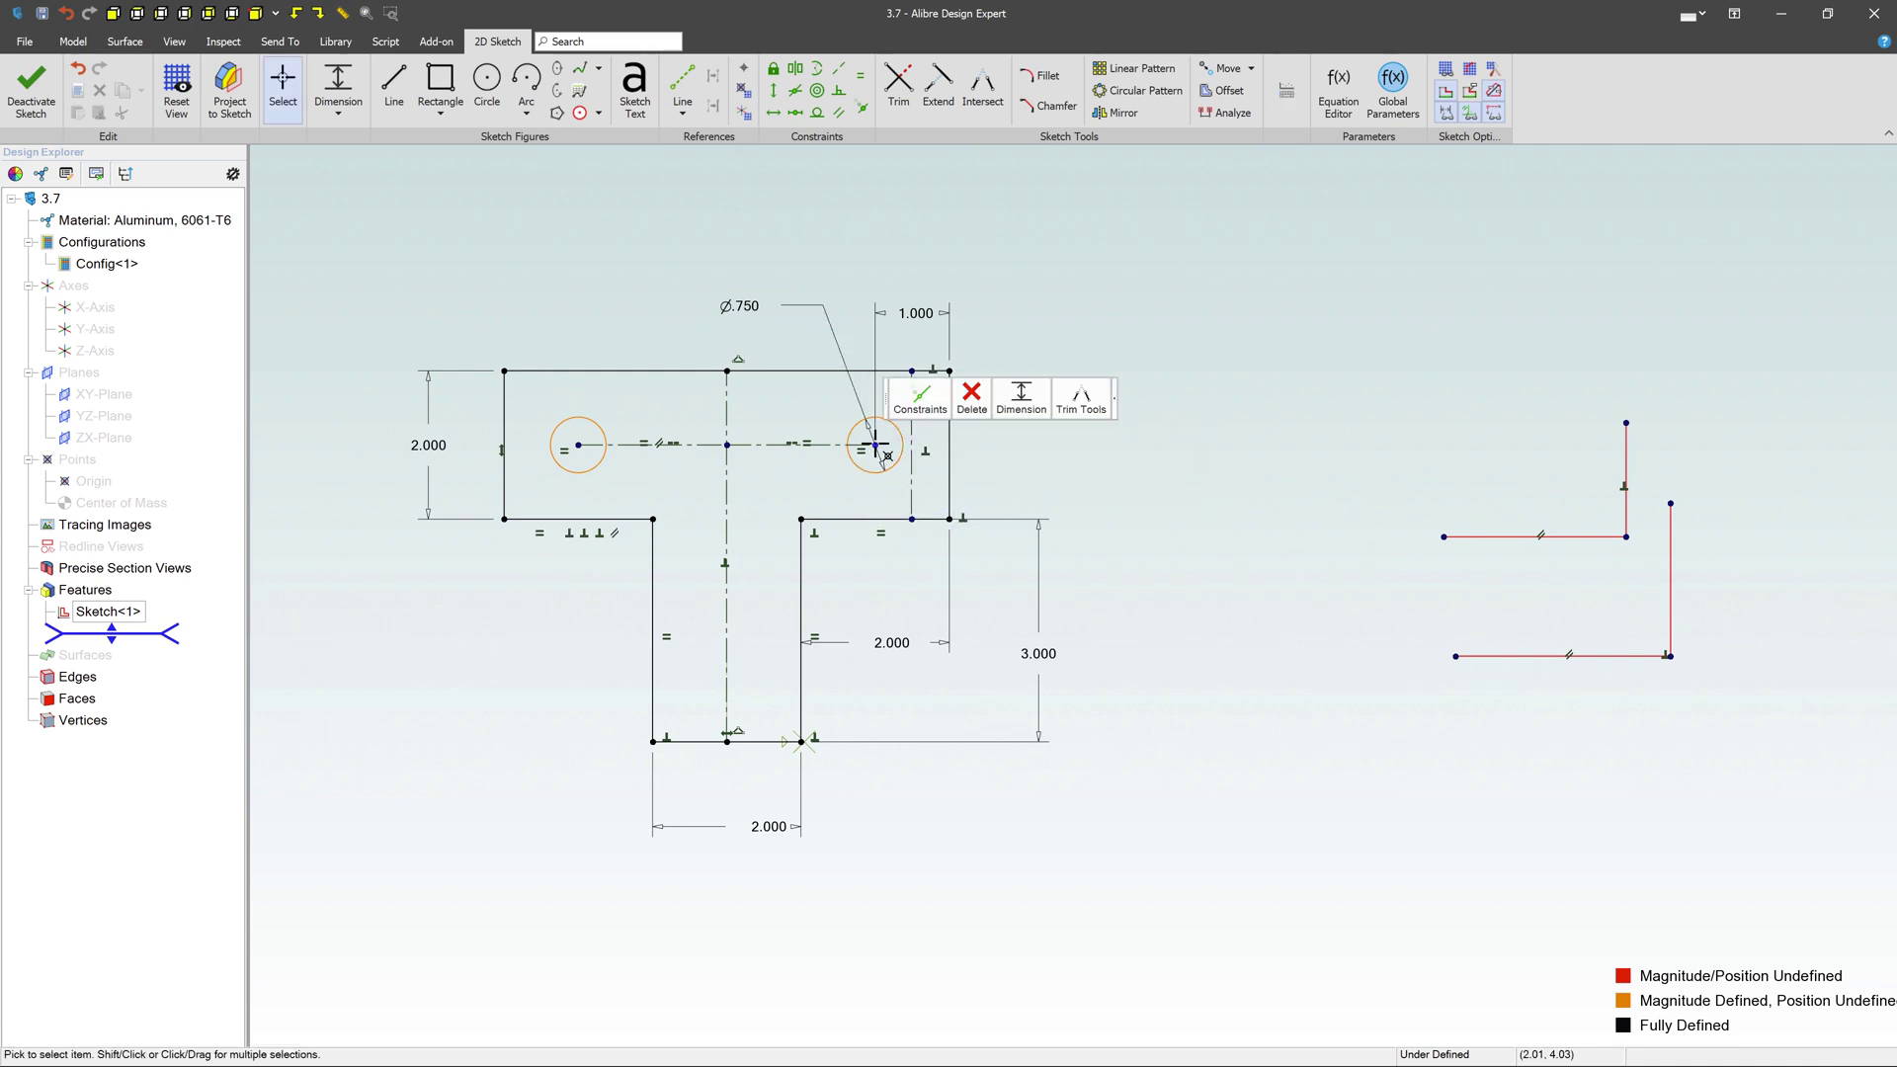
shift+click(913, 464)
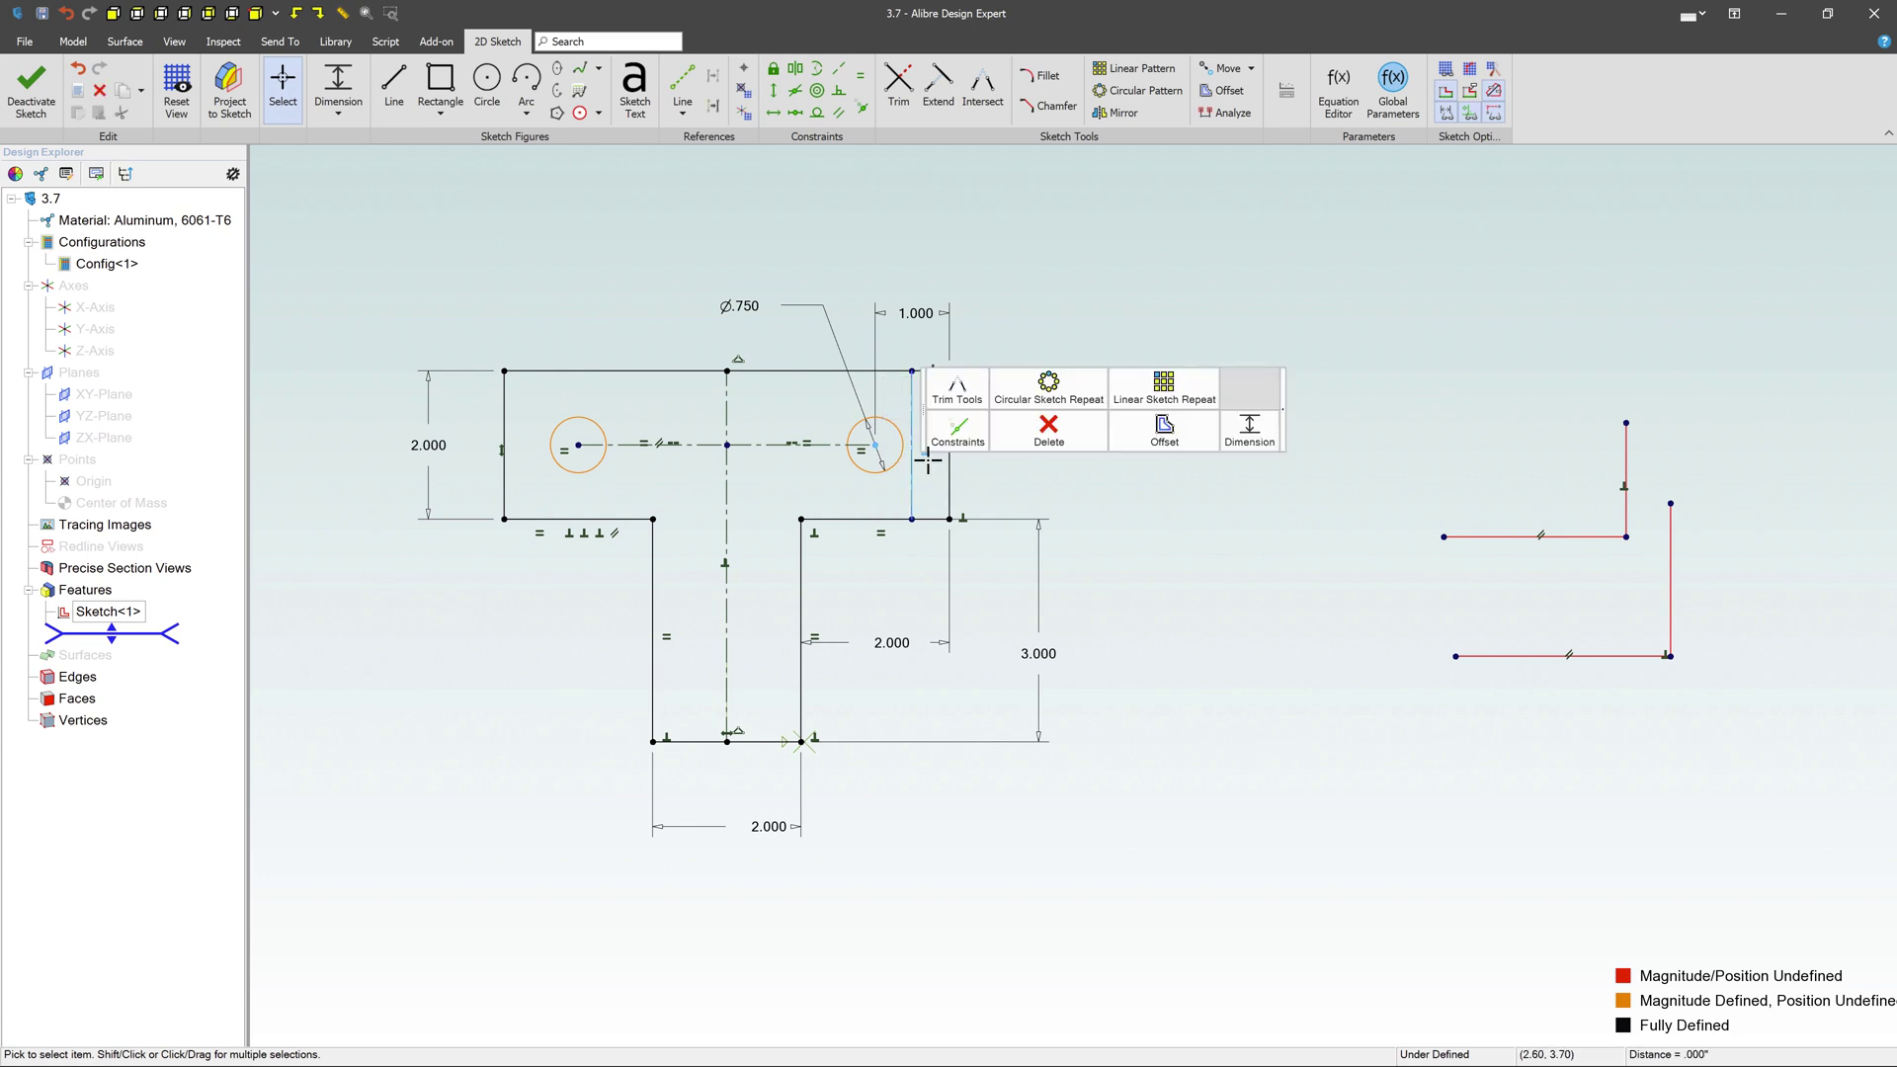
click(954, 449)
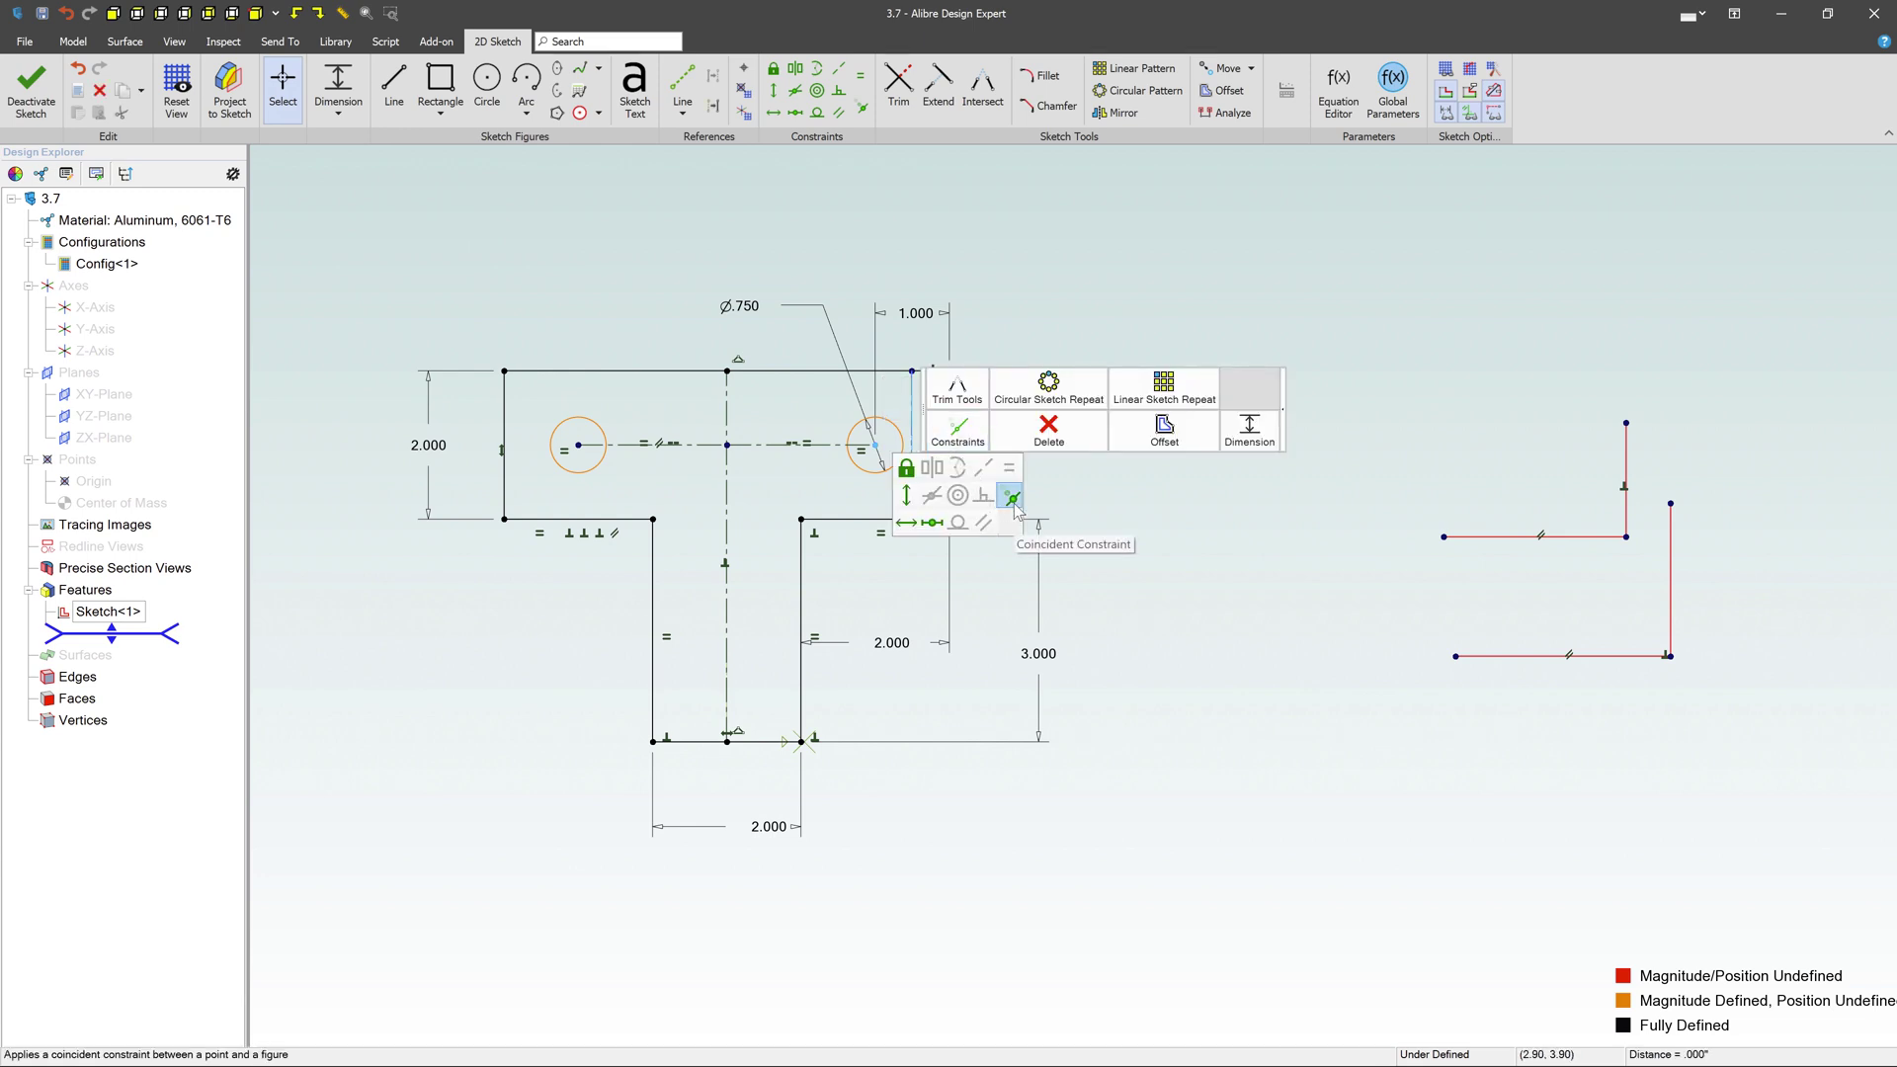
click(933, 524)
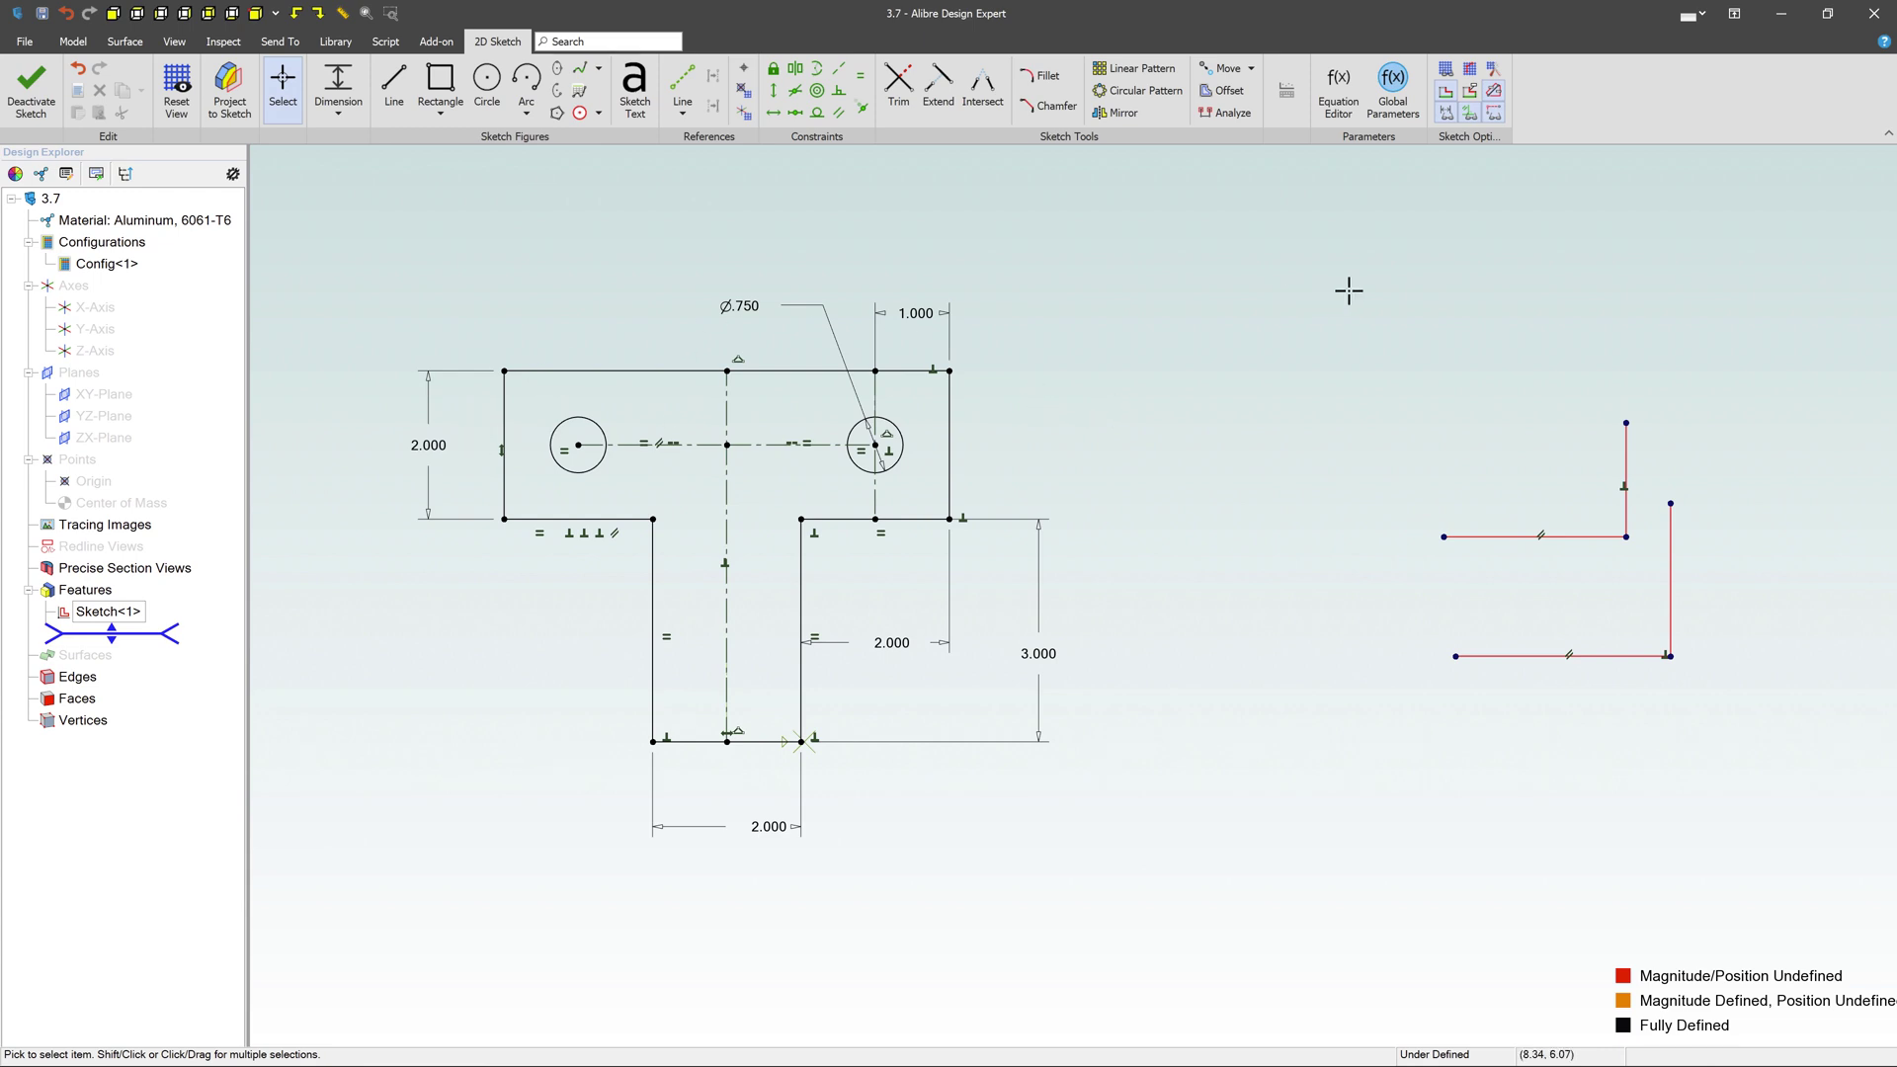
Set the crossbar's height to 3 to test how the circles follow, and restore it to 2.
double_click(441, 455)
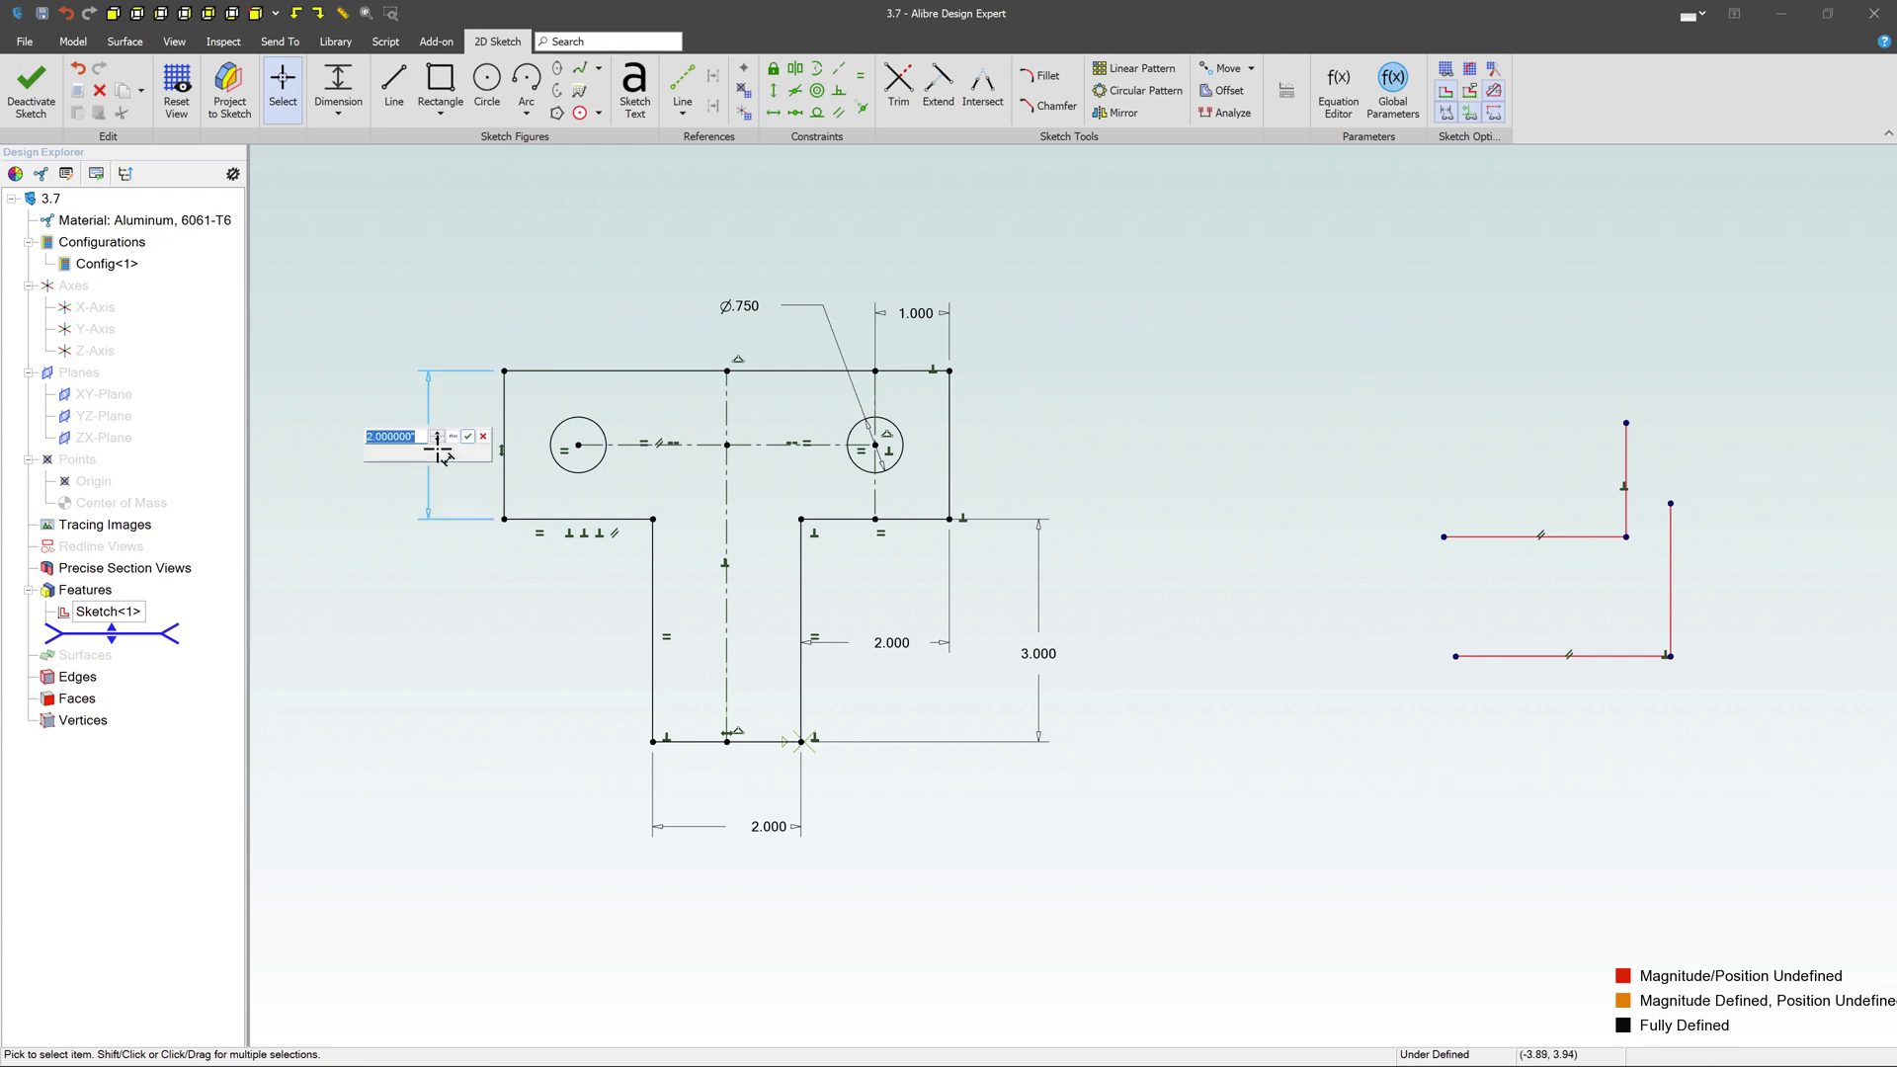
text(3.)
key(Return)
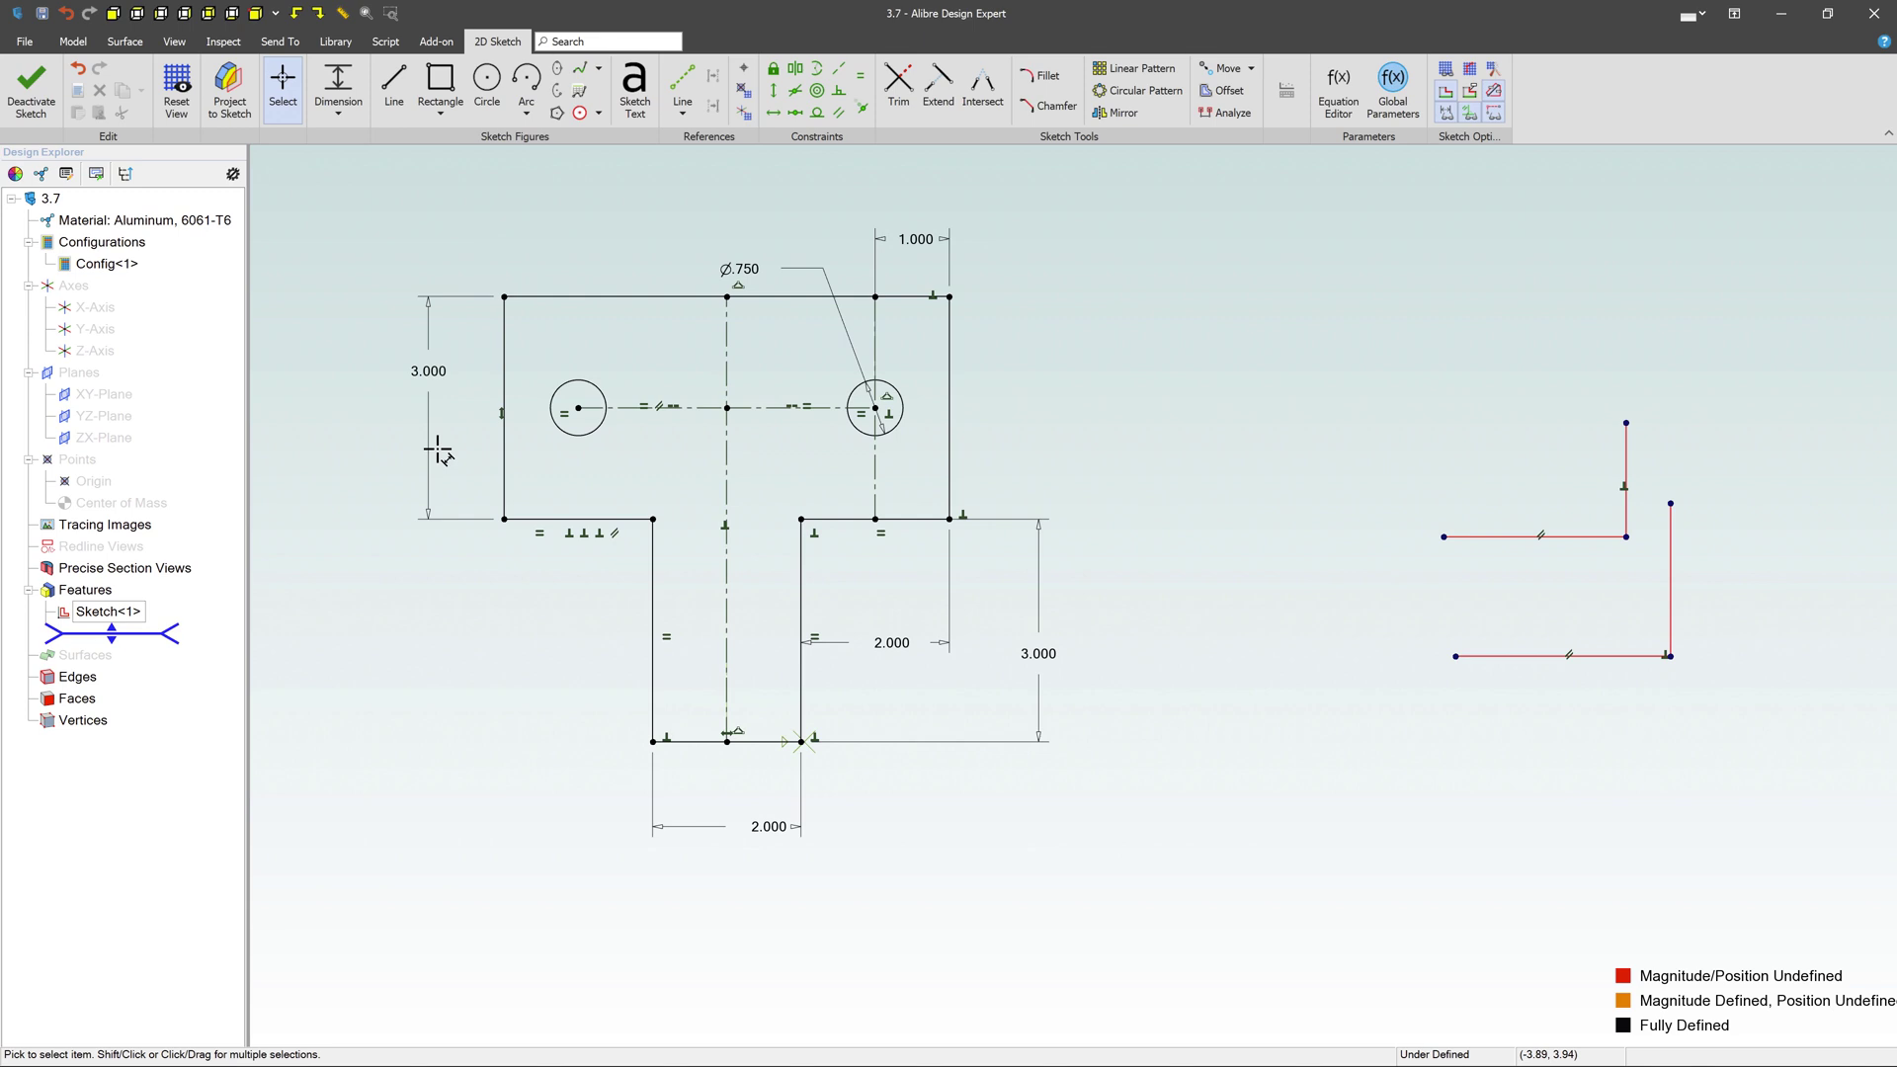
click(901, 413)
double_click(428, 371)
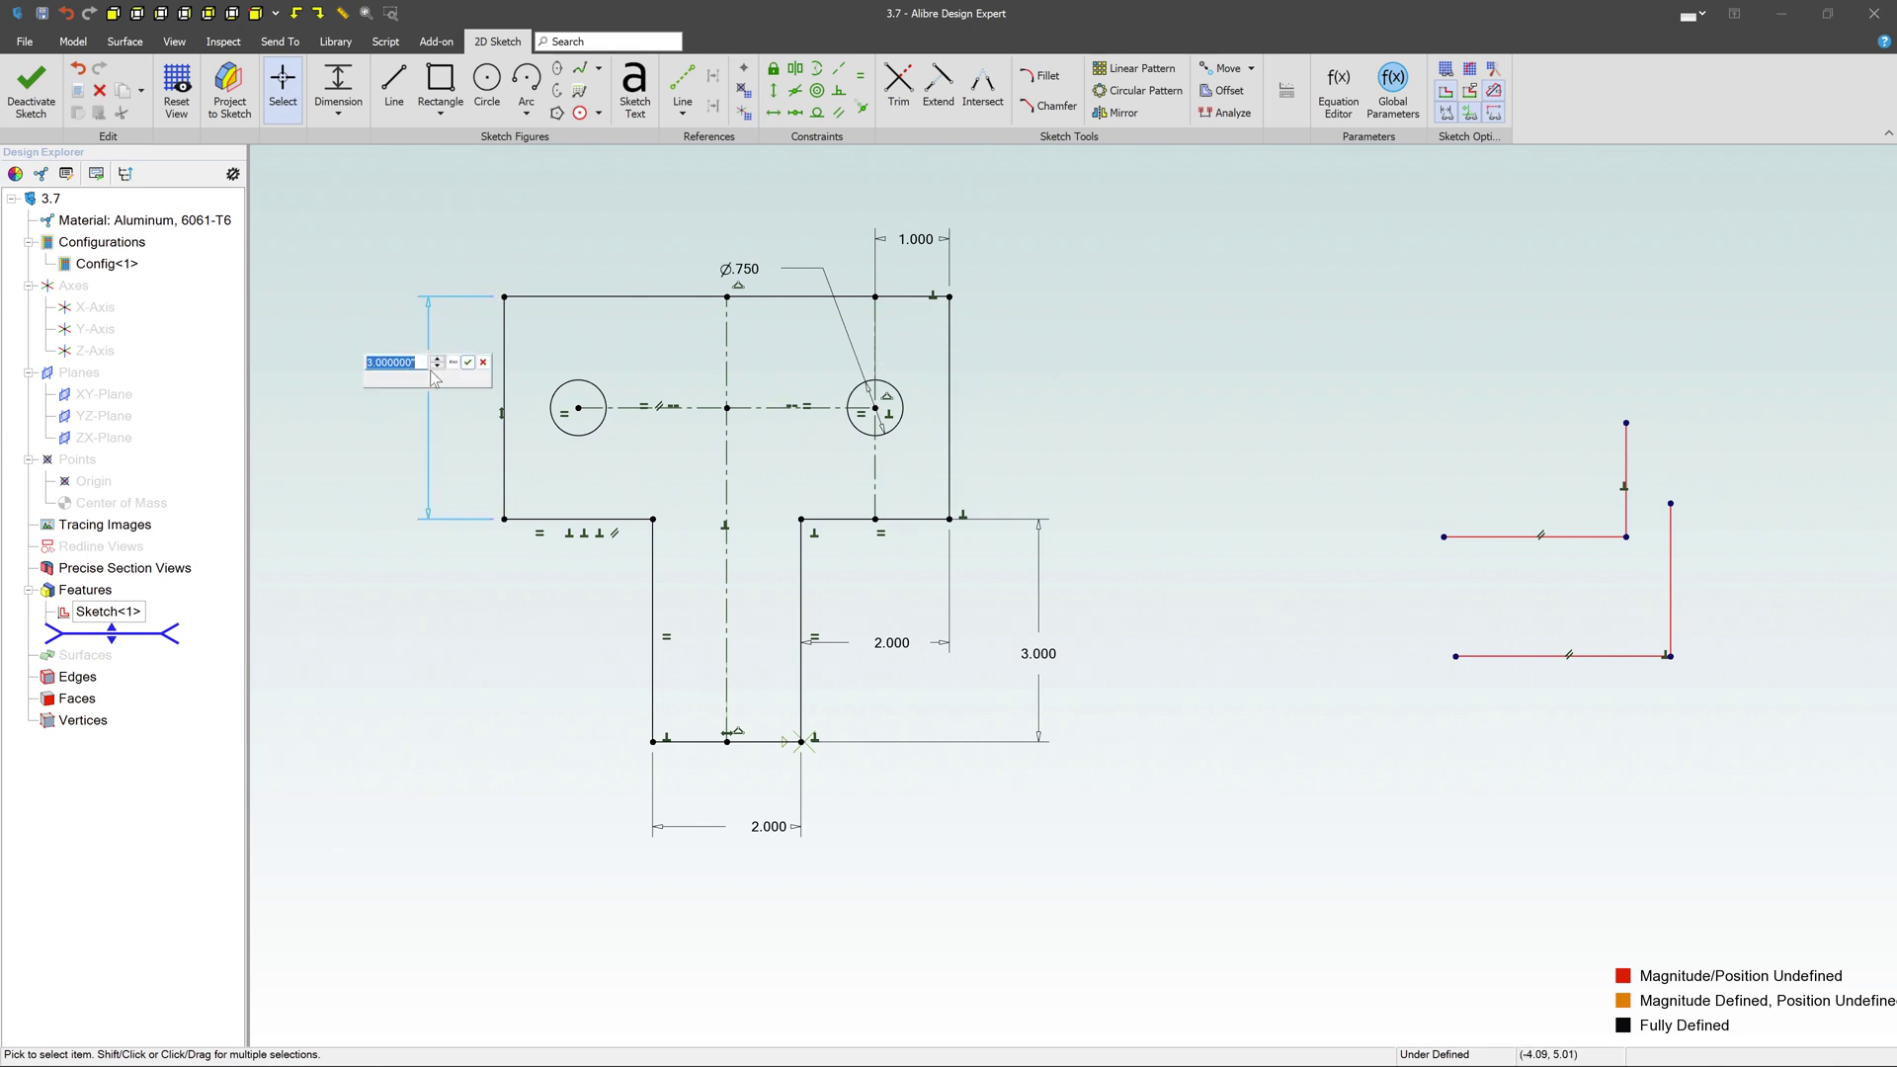
text(2)
key(Return)
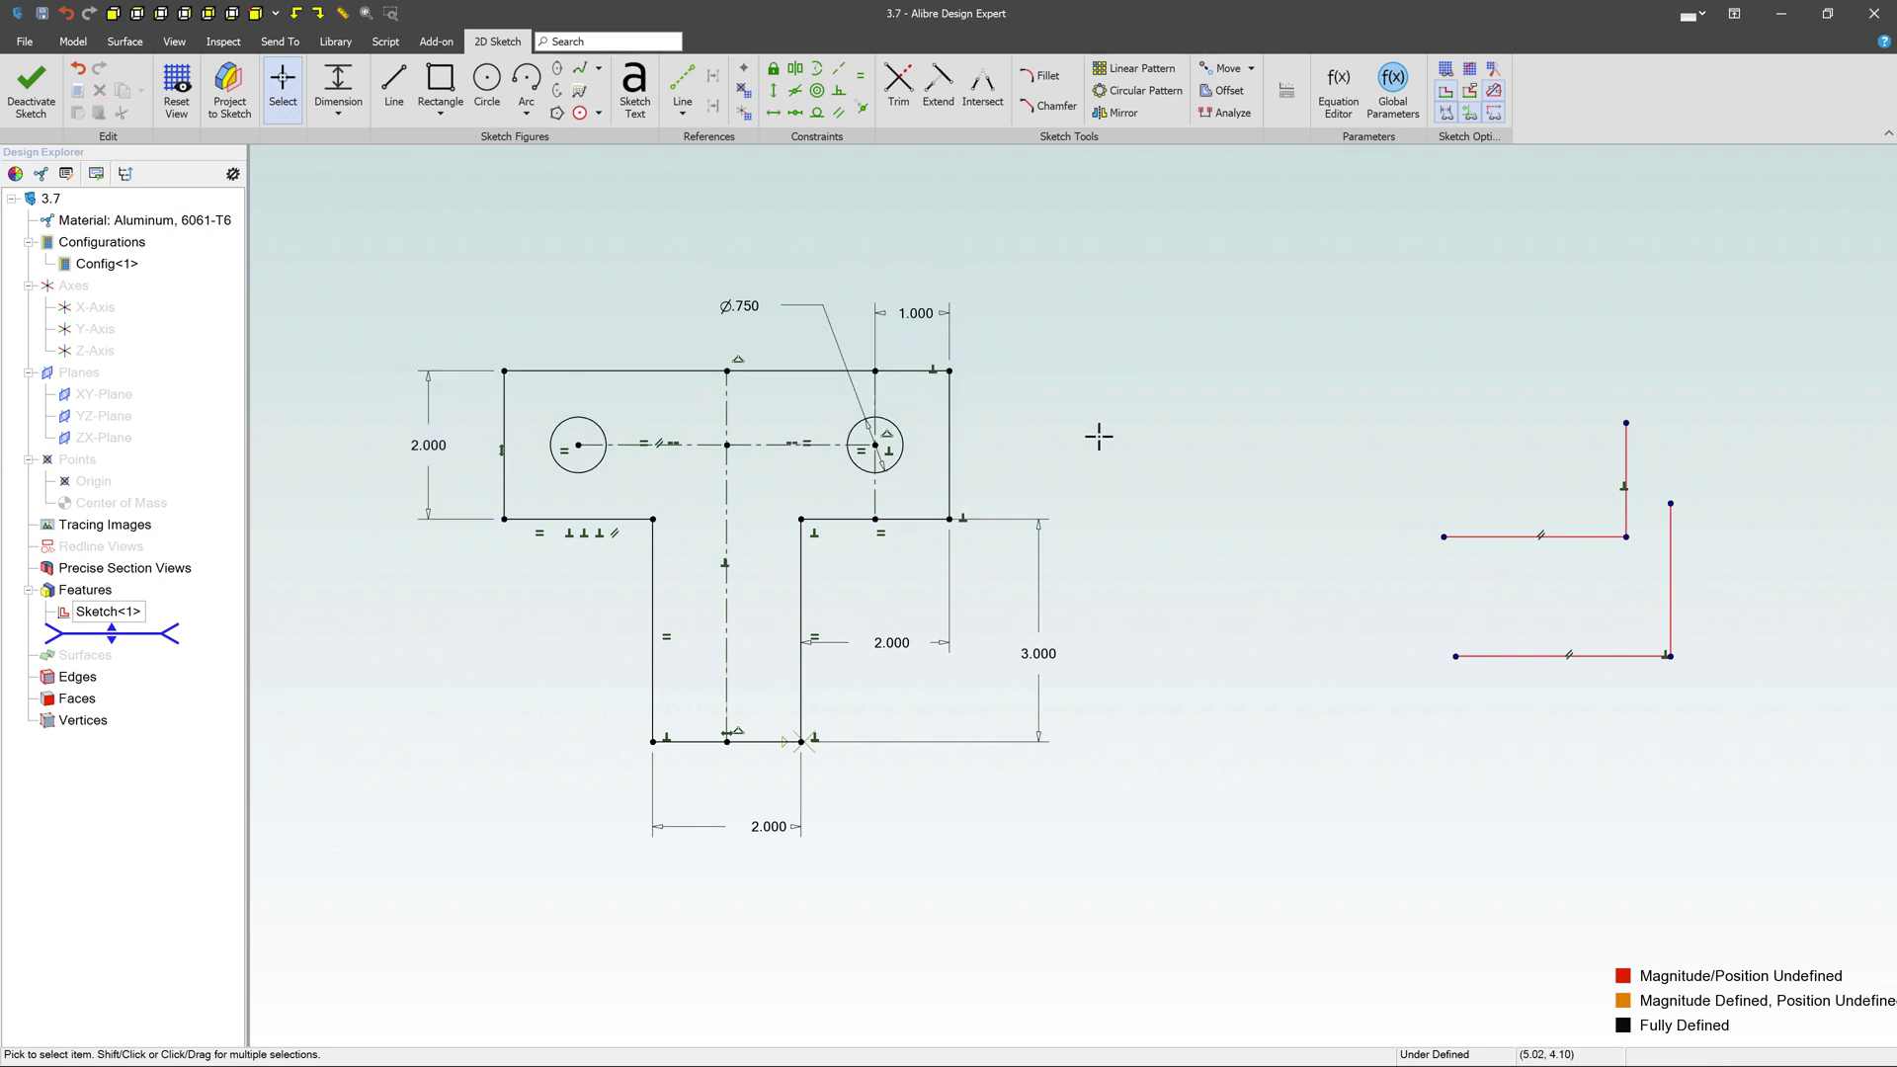